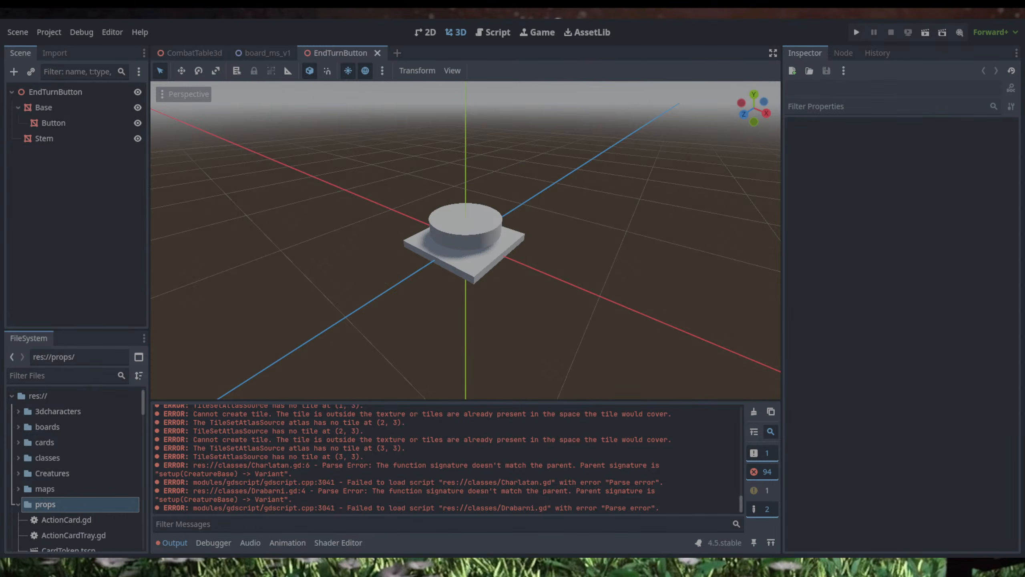
Step: Open the CombatTable3d scene and run the project
{"action": "middle_click_drag", "start_coordinate": [556, 238], "coordinate": [493, 189]}
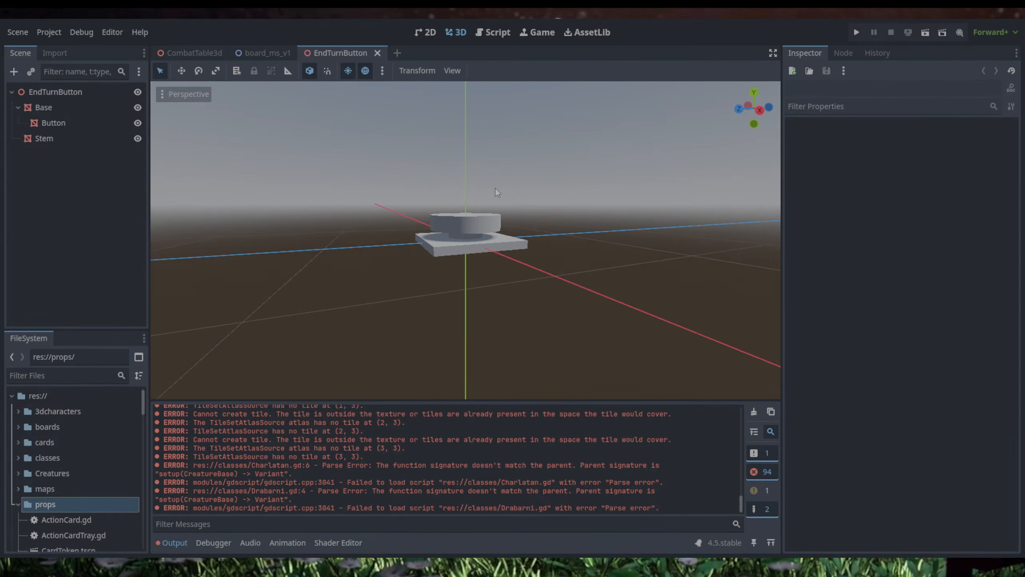
{"action": "mouse_move", "coordinate": [280, 55]}
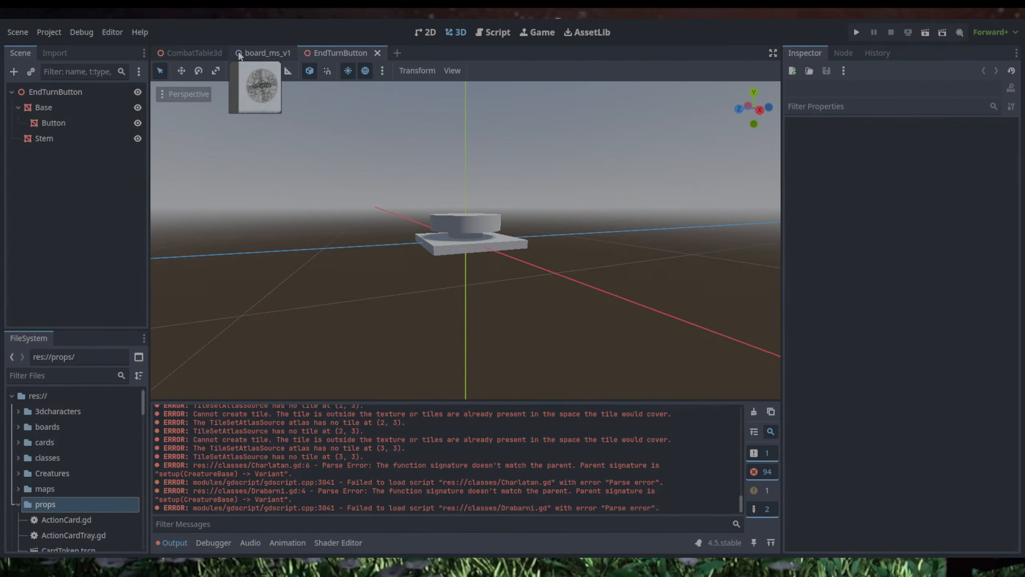
{"action": "left_click", "coordinate": [202, 52]}
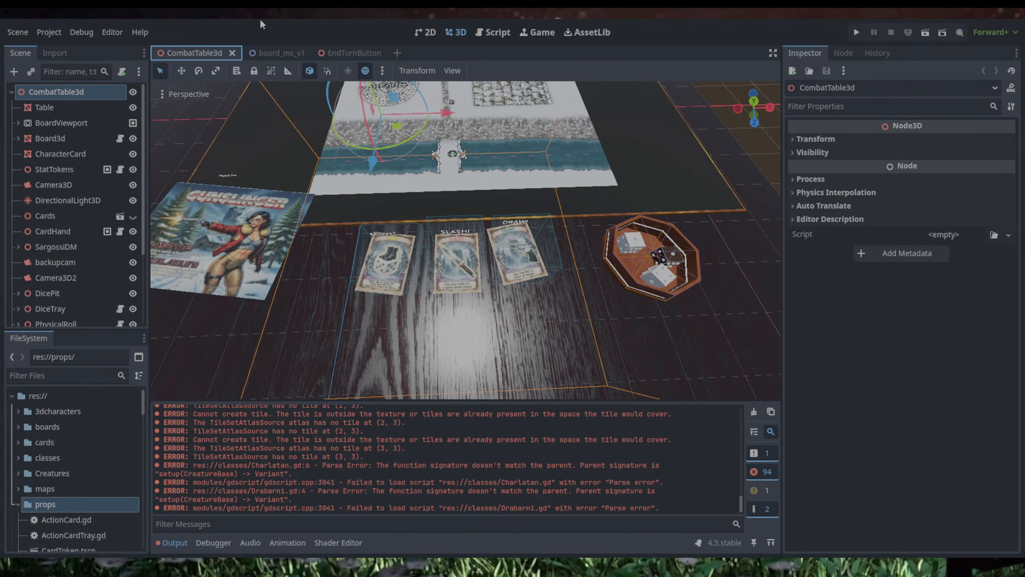
{"action": "key", "text": "F5"}
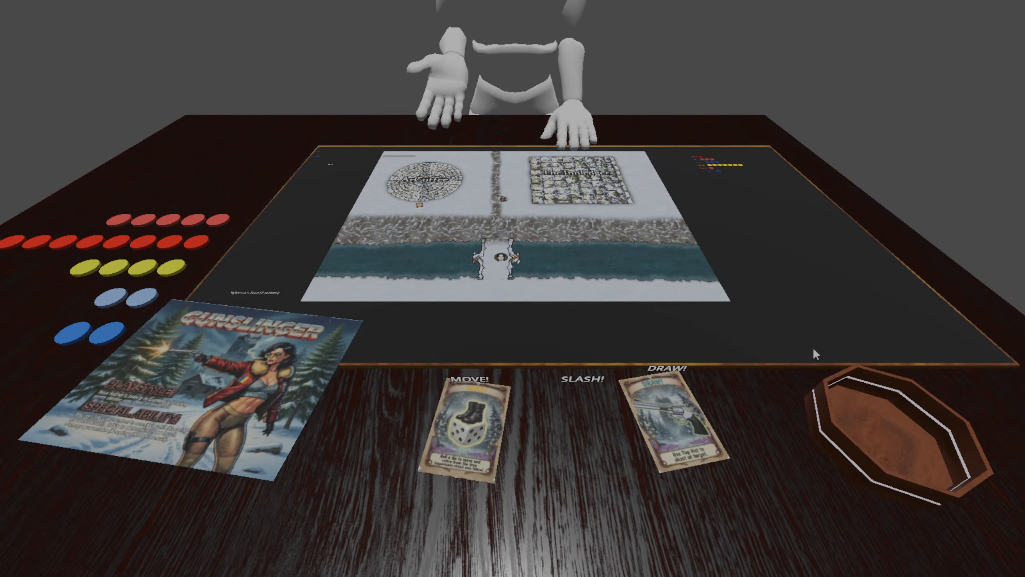
Step: Playtest a turn by playing the Move card, moving the character token up off the bridge, and playing the Draw card
{"action": "left_click", "coordinate": [482, 435]}
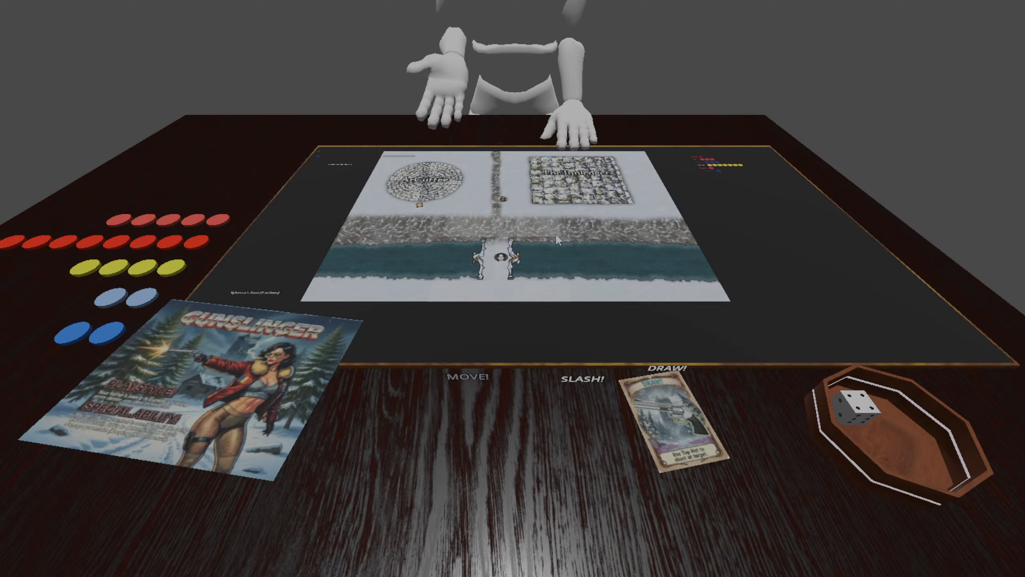
{"action": "left_click_drag", "start_coordinate": [501, 256], "coordinate": [503, 215]}
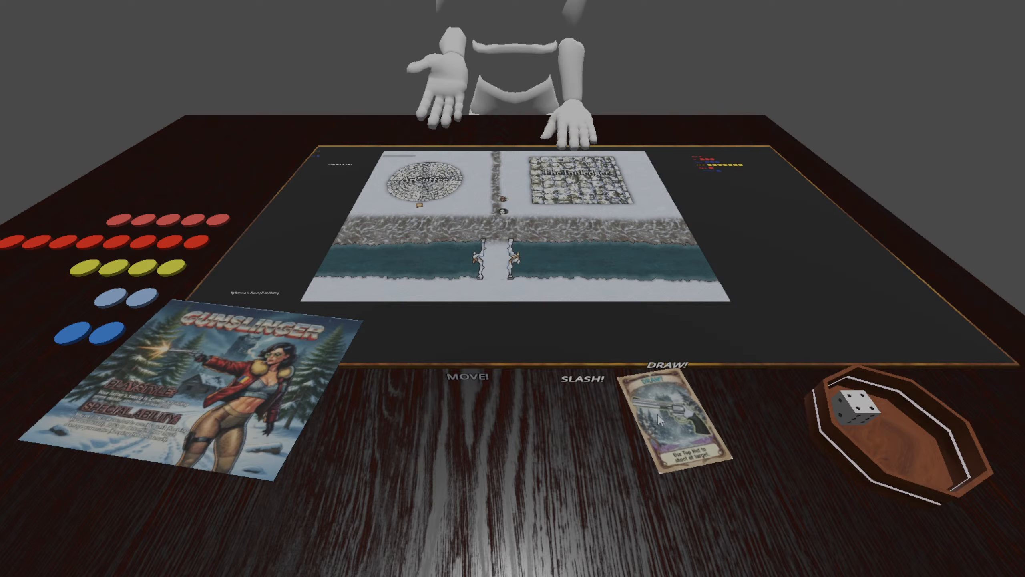
{"action": "left_click", "coordinate": [684, 453]}
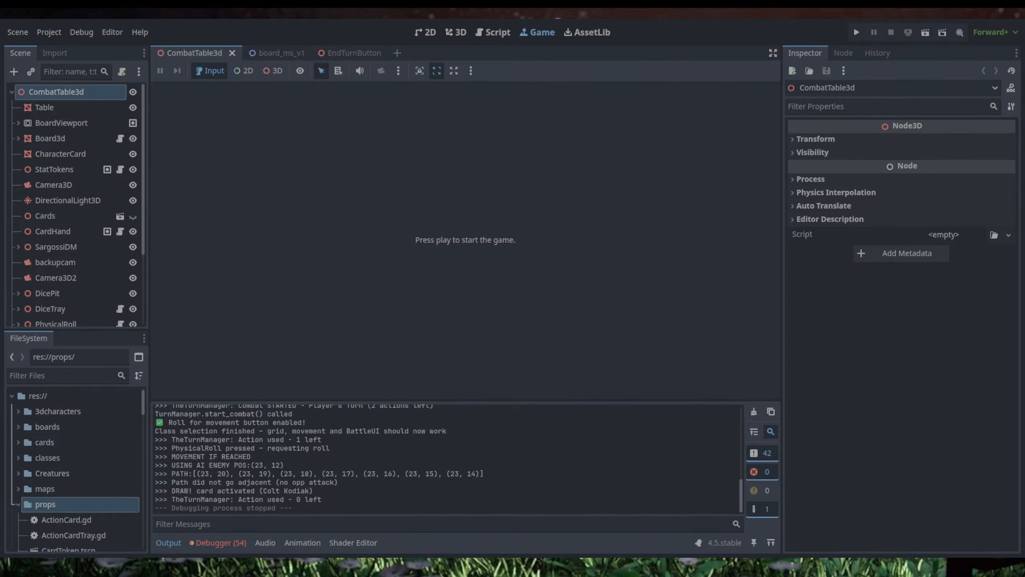
Step: Return to the EndTurnButton scene in the 3D workspace and inspect the button model from above and from a low angle
{"action": "left_click", "coordinate": [350, 53]}
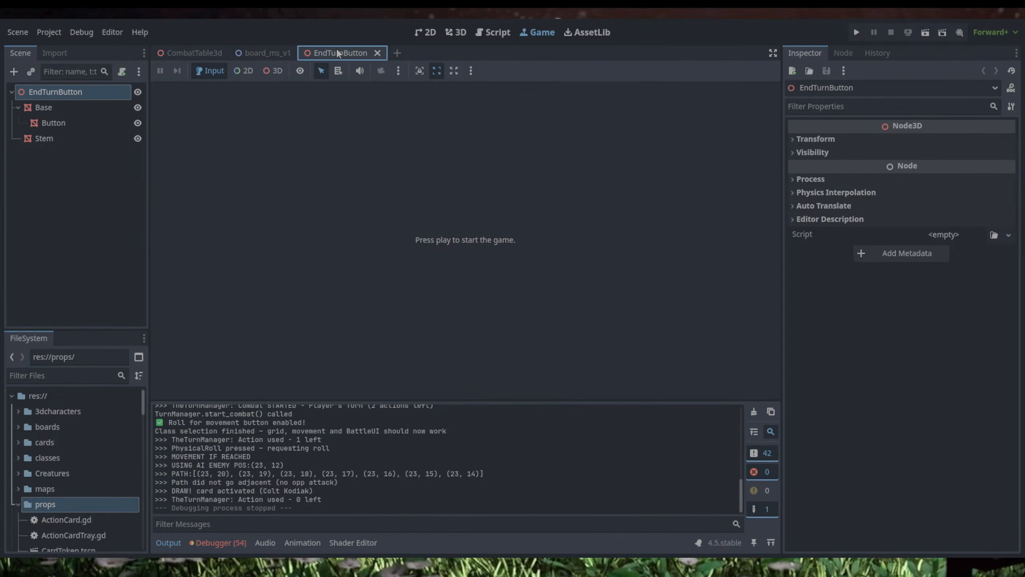
{"action": "left_click", "coordinate": [457, 30]}
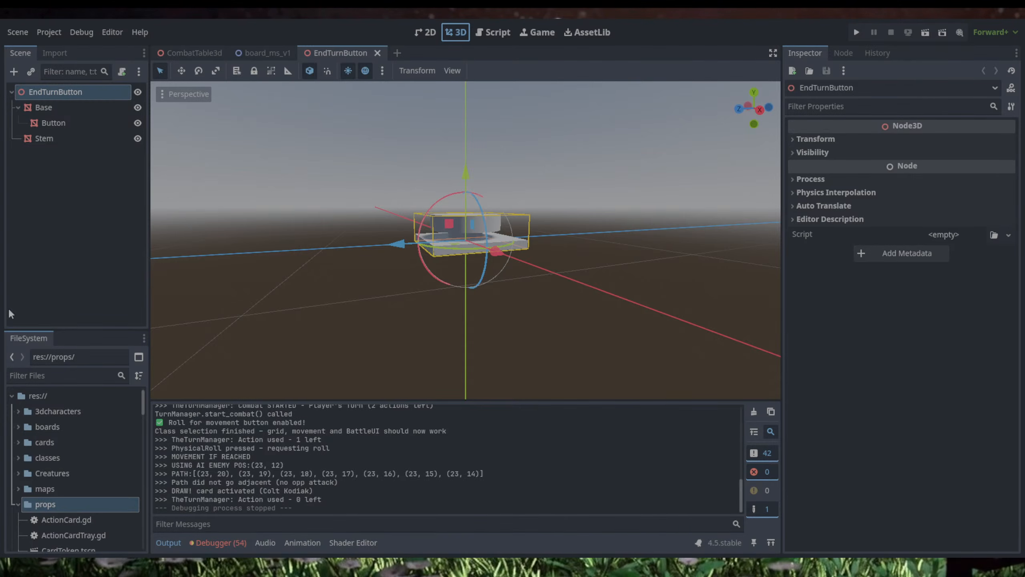
{"action": "middle_click_drag", "start_coordinate": [564, 186], "coordinate": [556, 242]}
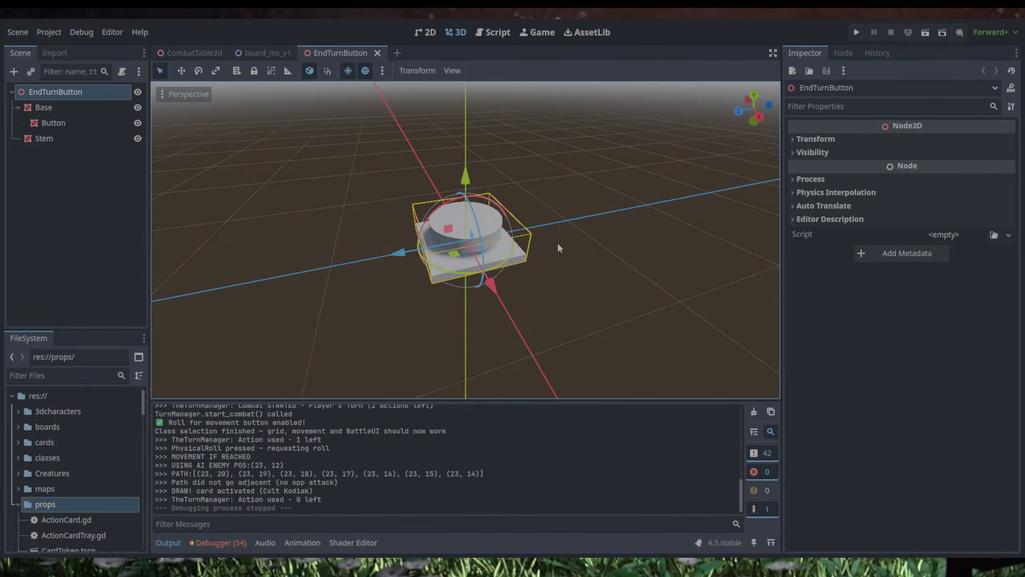
{"action": "middle_click_drag", "start_coordinate": [556, 254], "coordinate": [558, 283]}
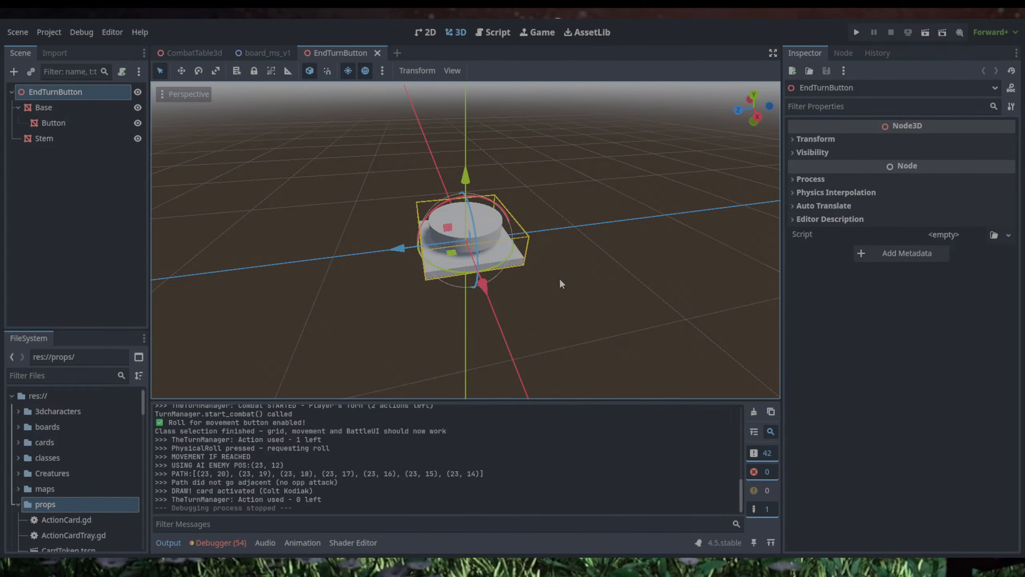
{"action": "middle_click_drag", "start_coordinate": [610, 283], "coordinate": [601, 239]}
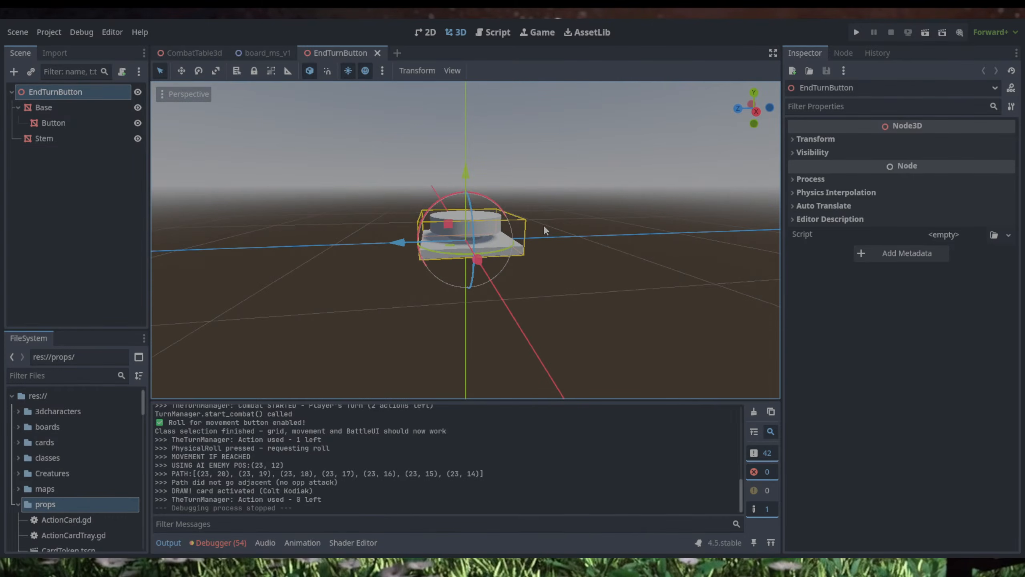
Step: Try raising the Button mesh slightly above the base along the Y axis, and undo the move
{"action": "left_click", "coordinate": [490, 224]}
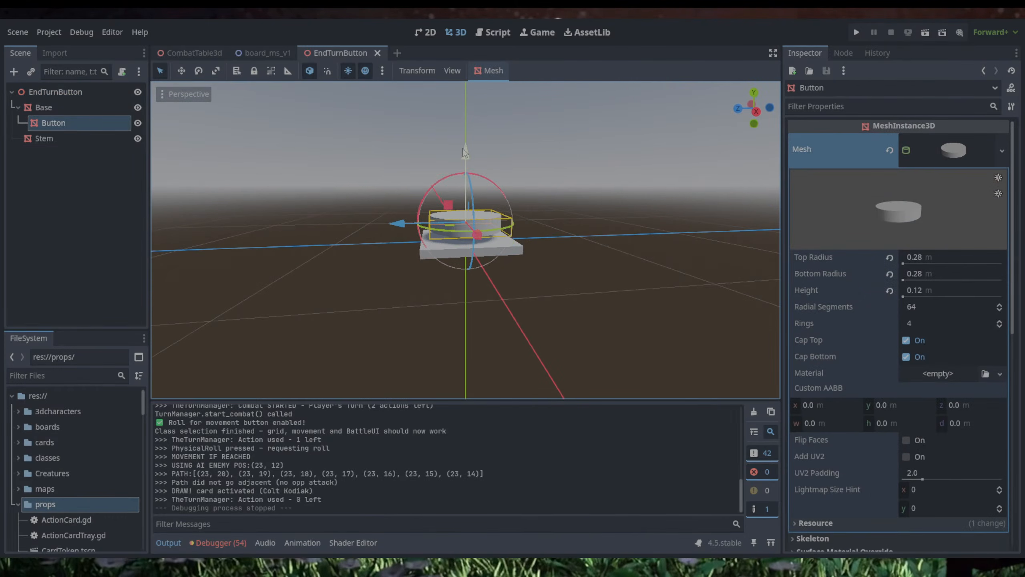
{"action": "mouse_move", "coordinate": [466, 153]}
{"action": "left_mouse_down"}
{"action": "mouse_move", "coordinate": [468, 165]}
{"action": "mouse_move", "coordinate": [476, 147]}
{"action": "mouse_move", "coordinate": [474, 166]}
{"action": "mouse_move", "coordinate": [477, 152]}
{"action": "left_mouse_up"}
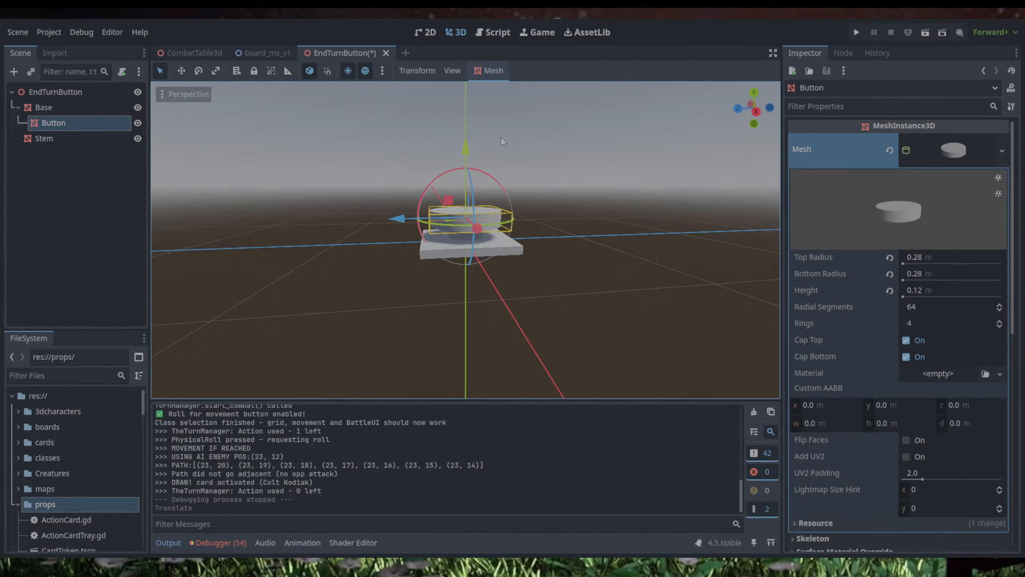
{"action": "key", "text": "ctrl+z"}
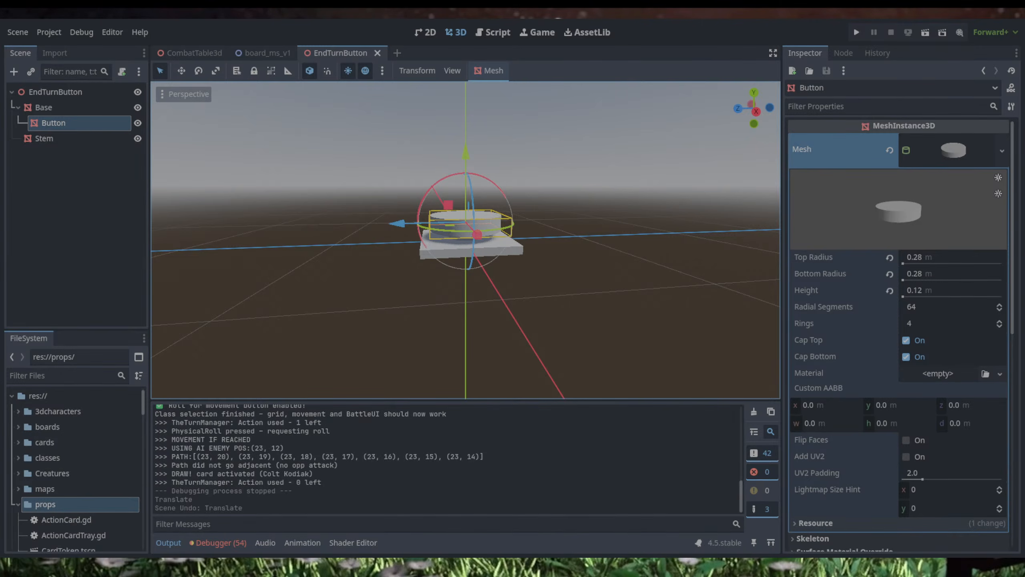
Step: Assign a new material to surface material override slot 0 of the Base mesh
{"action": "left_click", "coordinate": [54, 106]}
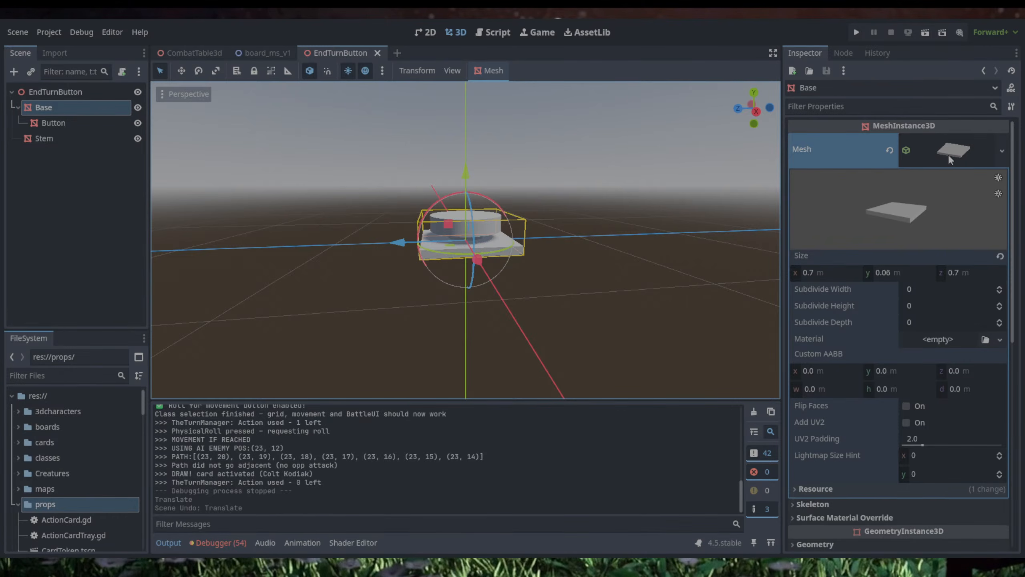
{"action": "left_click", "coordinate": [982, 150]}
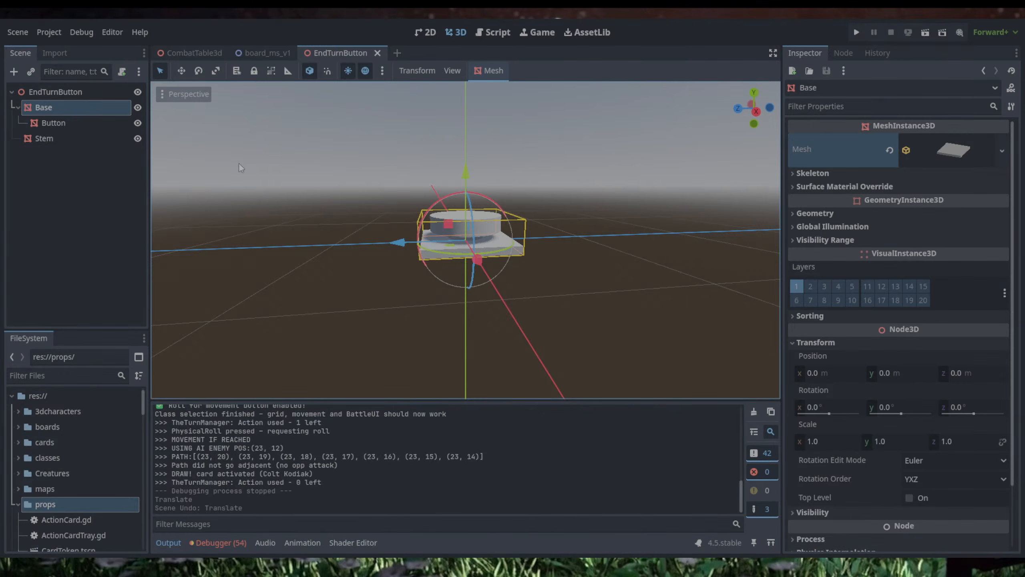
{"action": "left_click", "coordinate": [55, 122]}
{"action": "left_click", "coordinate": [56, 113]}
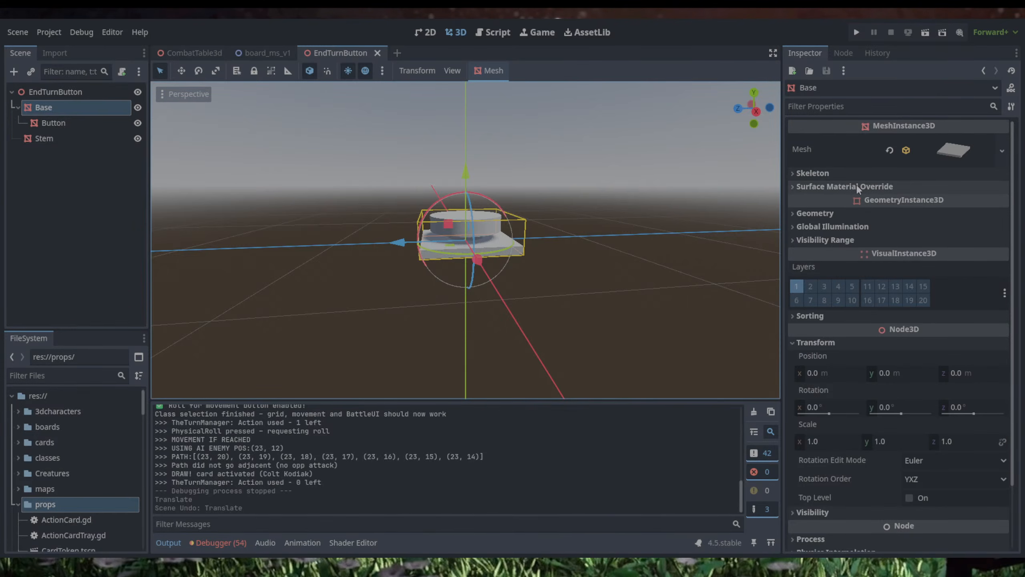
{"action": "left_click", "coordinate": [793, 187]}
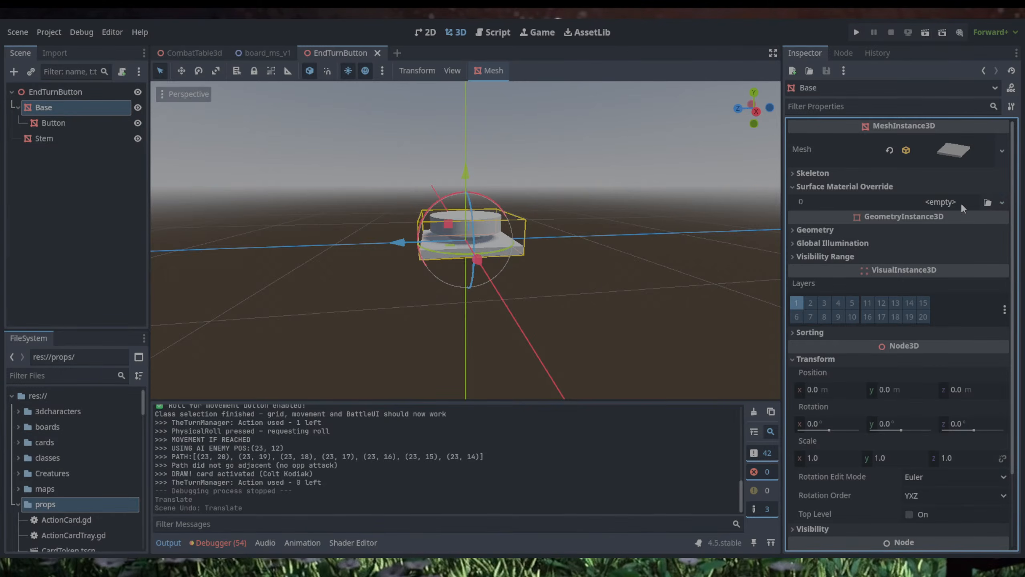
{"action": "left_click", "coordinate": [963, 228]}
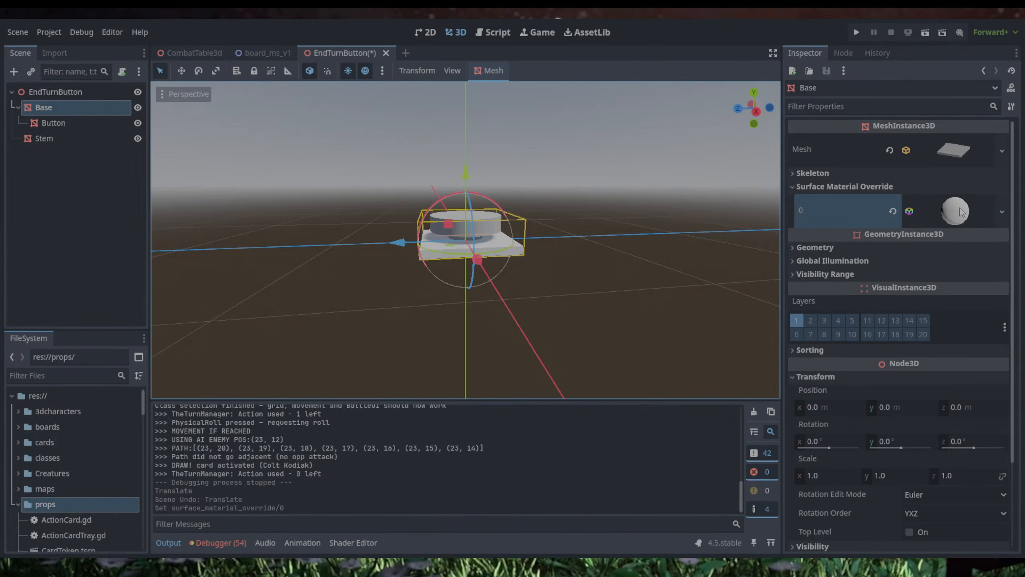
Step: Set the albedo color of the Base mesh's override material to near black
{"action": "scroll", "coordinate": [882, 242], "scroll_direction": "down", "scroll_amount": 3}
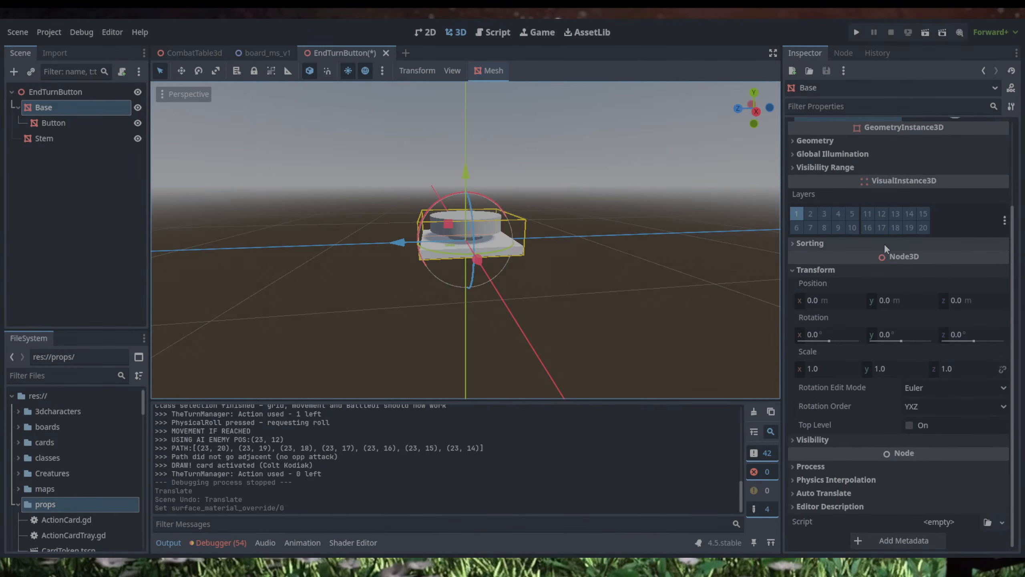
{"action": "scroll", "coordinate": [862, 288], "scroll_direction": "up", "scroll_amount": 3}
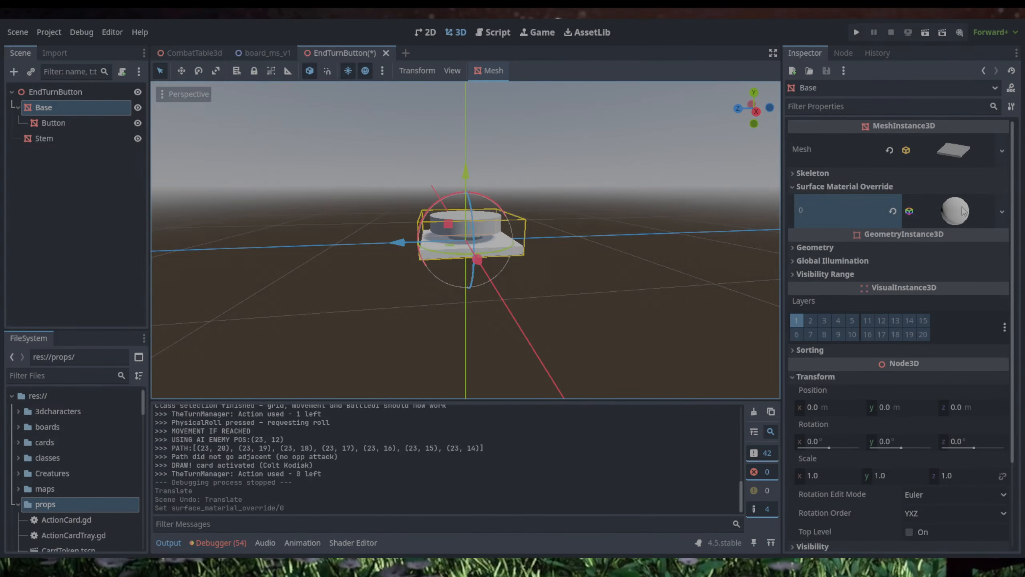
{"action": "left_click", "coordinate": [951, 157]}
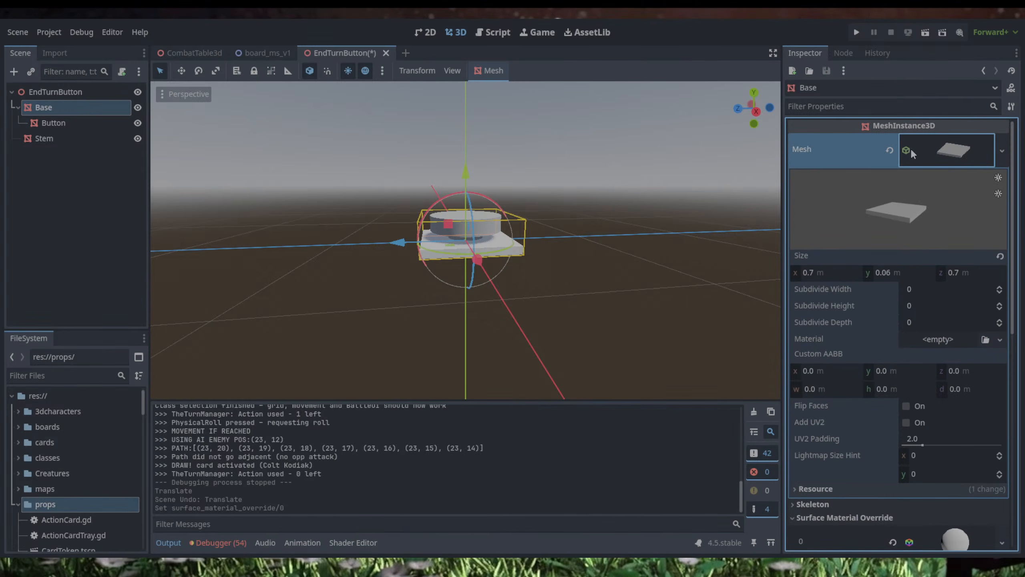
{"action": "scroll", "coordinate": [923, 406], "scroll_direction": "down", "scroll_amount": 2}
{"action": "left_click", "coordinate": [949, 434]}
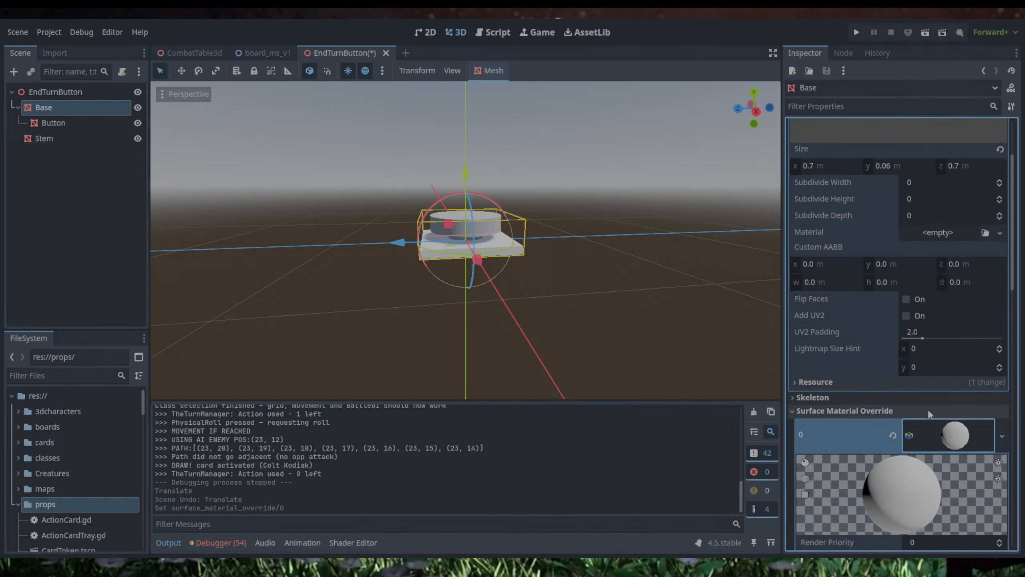
{"action": "scroll", "coordinate": [904, 408], "scroll_direction": "down", "scroll_amount": 5}
{"action": "left_click", "coordinate": [798, 347]}
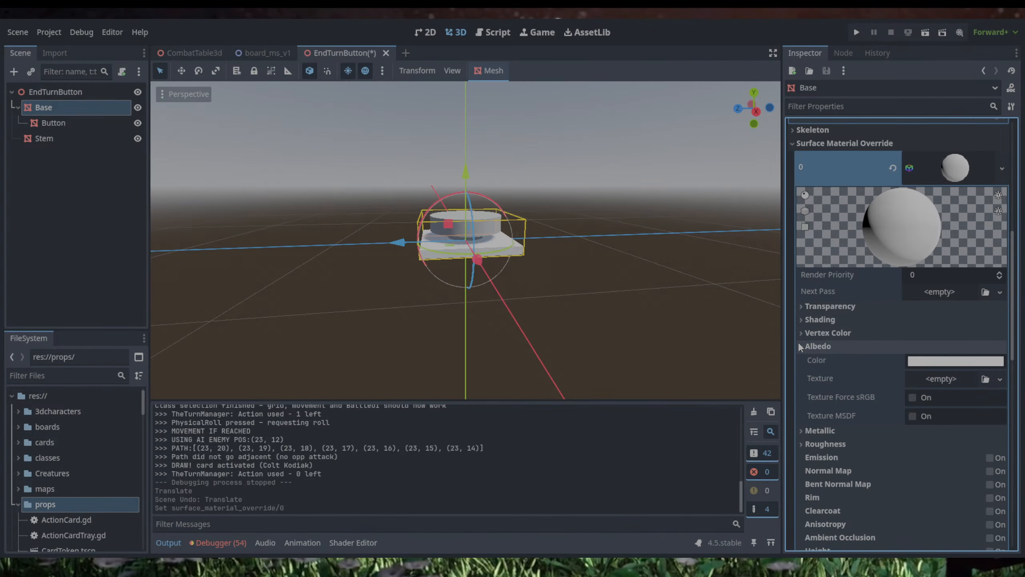
{"action": "left_click", "coordinate": [929, 366]}
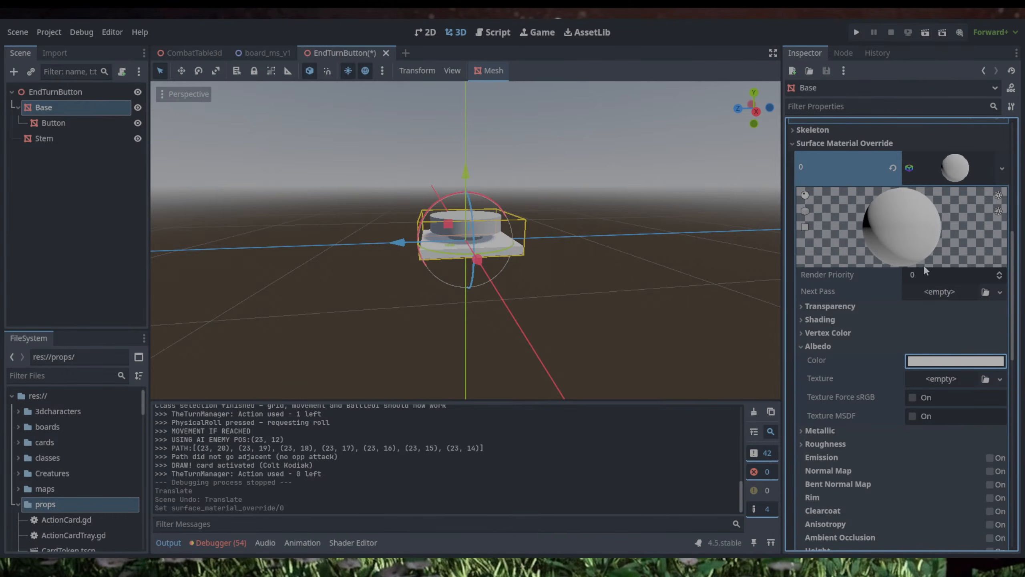
{"action": "left_click", "coordinate": [1008, 145]}
{"action": "mouse_move", "coordinate": [1008, 145]}
{"action": "left_mouse_down"}
{"action": "mouse_move", "coordinate": [1009, 173]}
{"action": "mouse_move", "coordinate": [1011, 160]}
{"action": "left_mouse_up"}
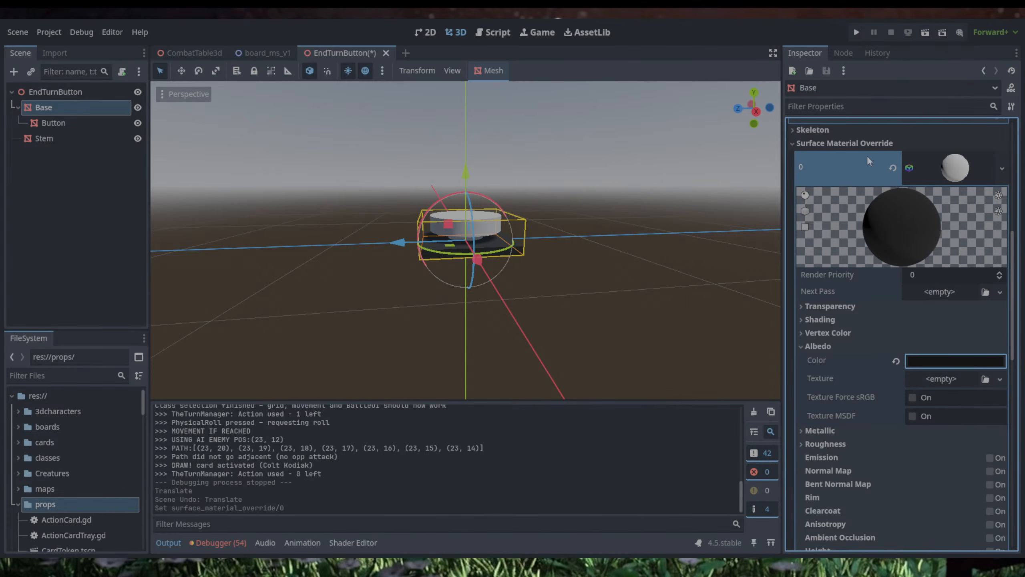
{"action": "left_click", "coordinate": [686, 170]}
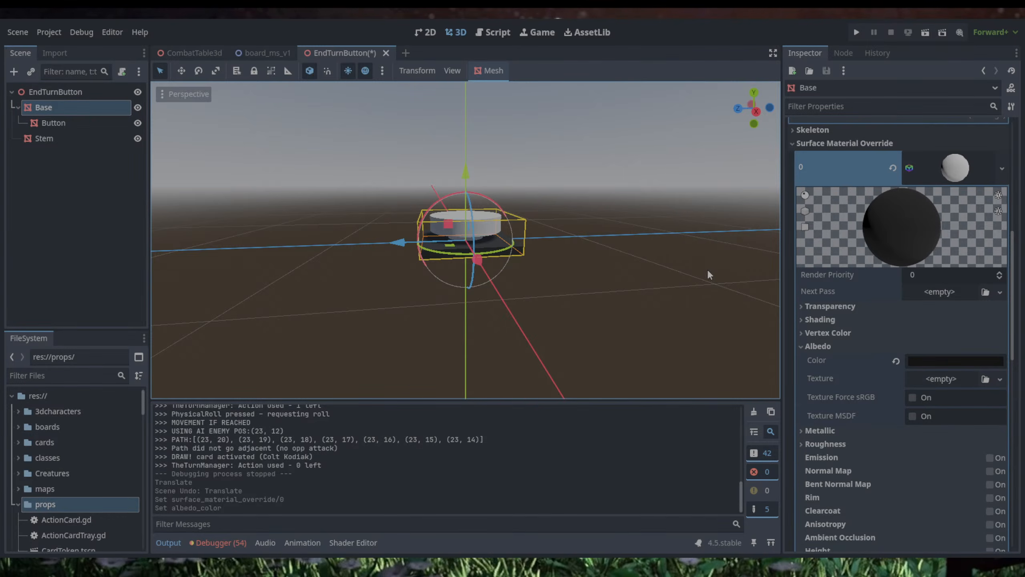
Step: Assign a new material to surface material override slot 0 of the Stem mesh
{"action": "left_click", "coordinate": [85, 138]}
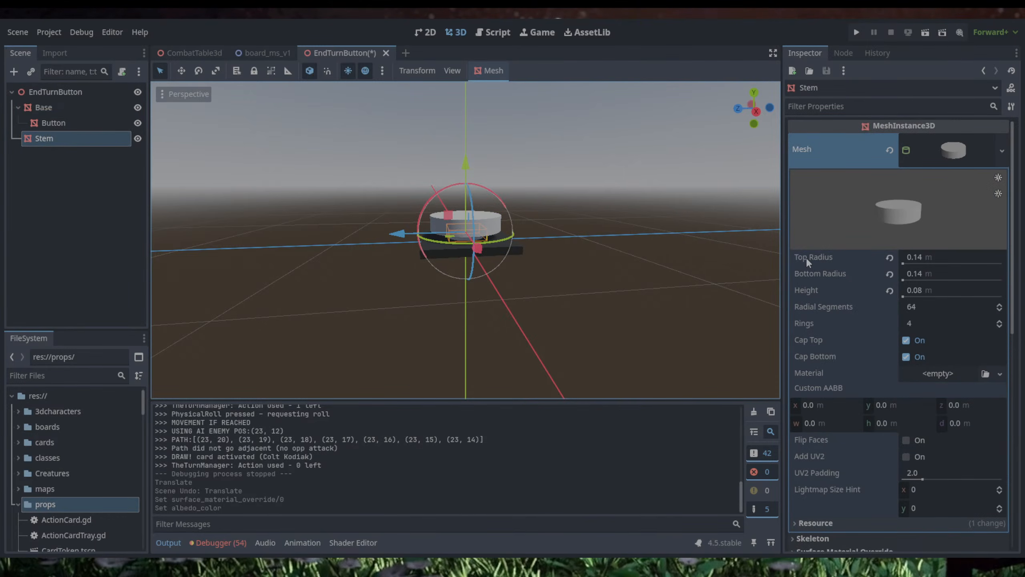
{"action": "left_click", "coordinate": [934, 149]}
{"action": "left_click", "coordinate": [798, 187]}
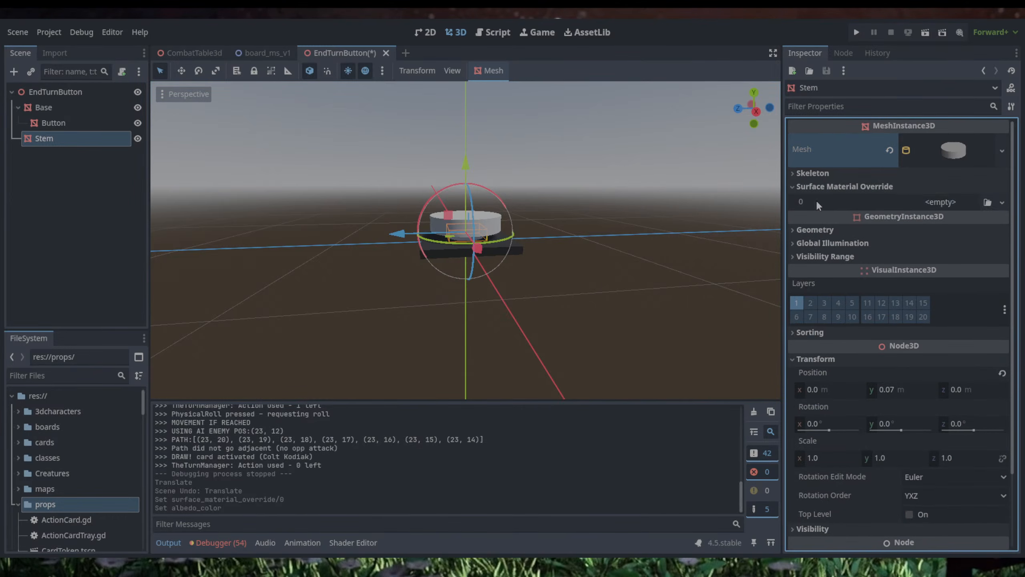
{"action": "left_click", "coordinate": [949, 234]}
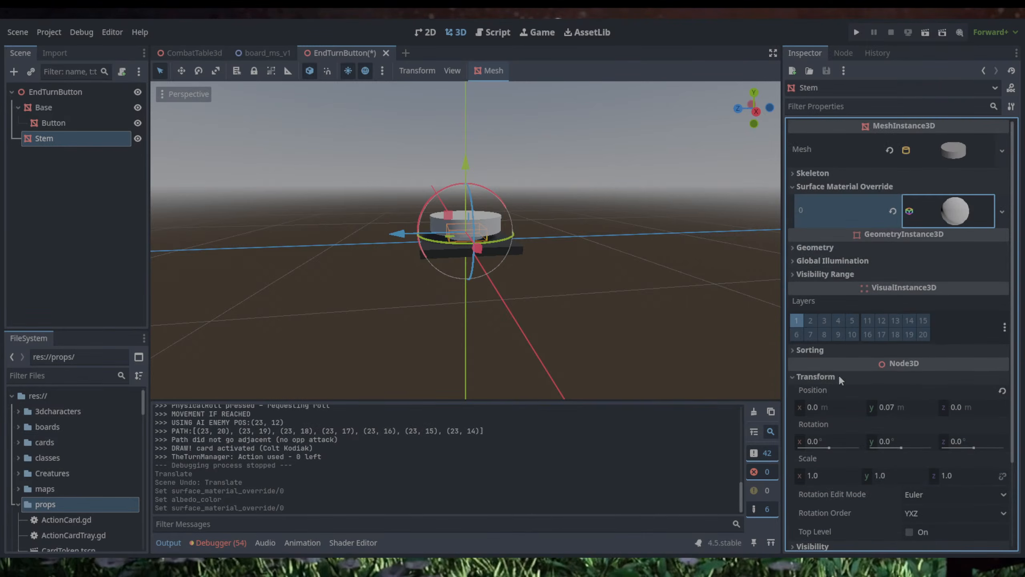
Step: Set the albedo color of the Stem mesh's override material to a medium grey
{"action": "left_click", "coordinate": [939, 211]}
{"action": "left_click", "coordinate": [804, 390]}
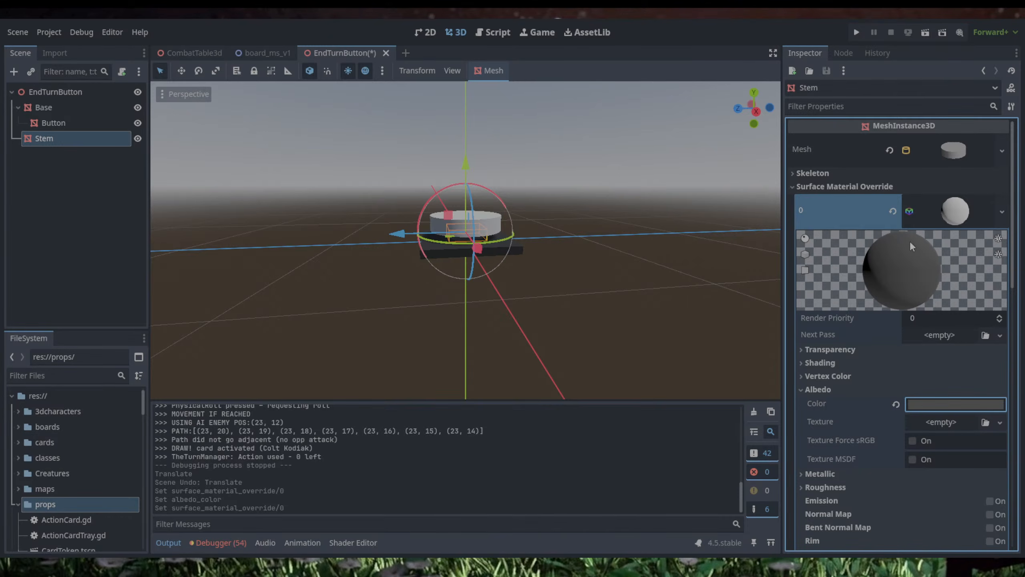
{"action": "left_click_drag", "start_coordinate": [1002, 158], "coordinate": [1014, 123]}
{"action": "left_click", "coordinate": [834, 330]}
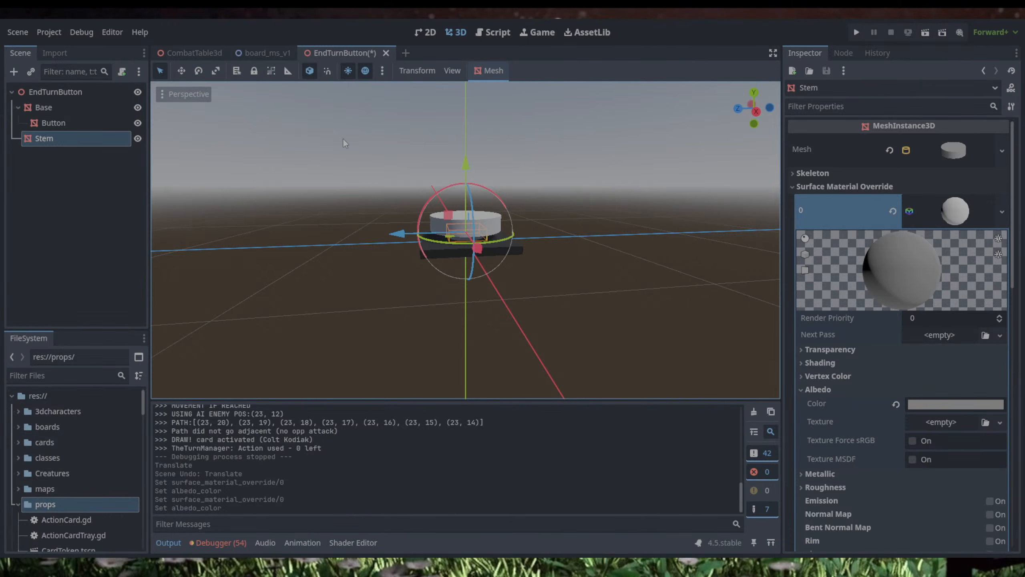
Step: Assign the reddish-brown rosewood veneer texture to surface material override slot 0 of the Button mesh
{"action": "left_click", "coordinate": [92, 123]}
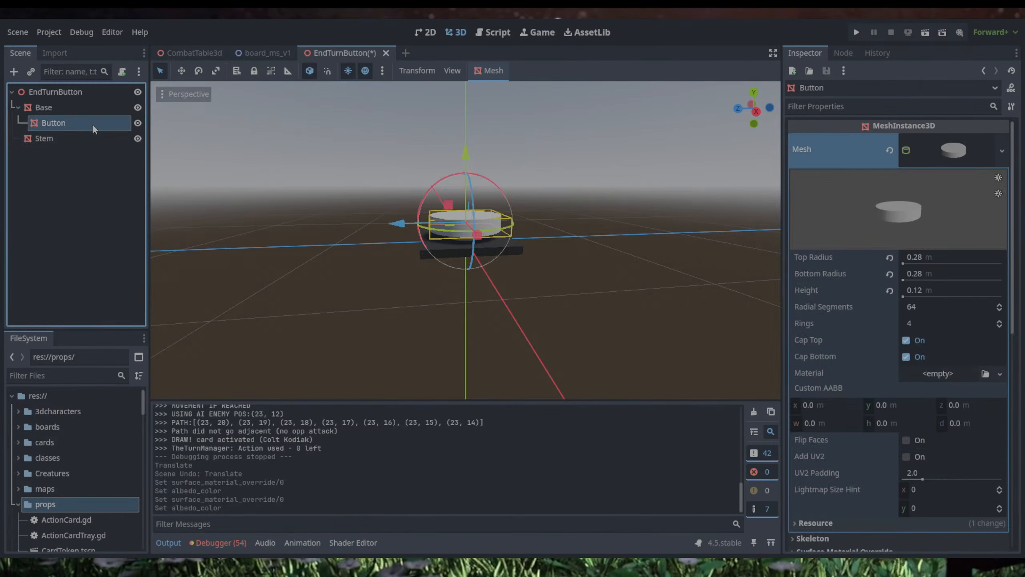
{"action": "middle_click_drag", "start_coordinate": [682, 208], "coordinate": [681, 230]}
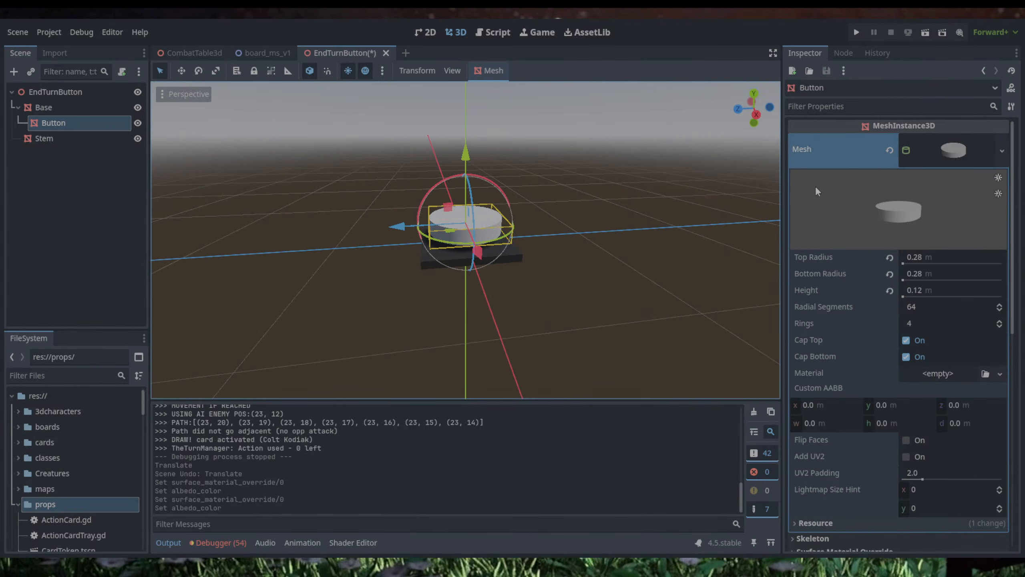
{"action": "left_click", "coordinate": [950, 156]}
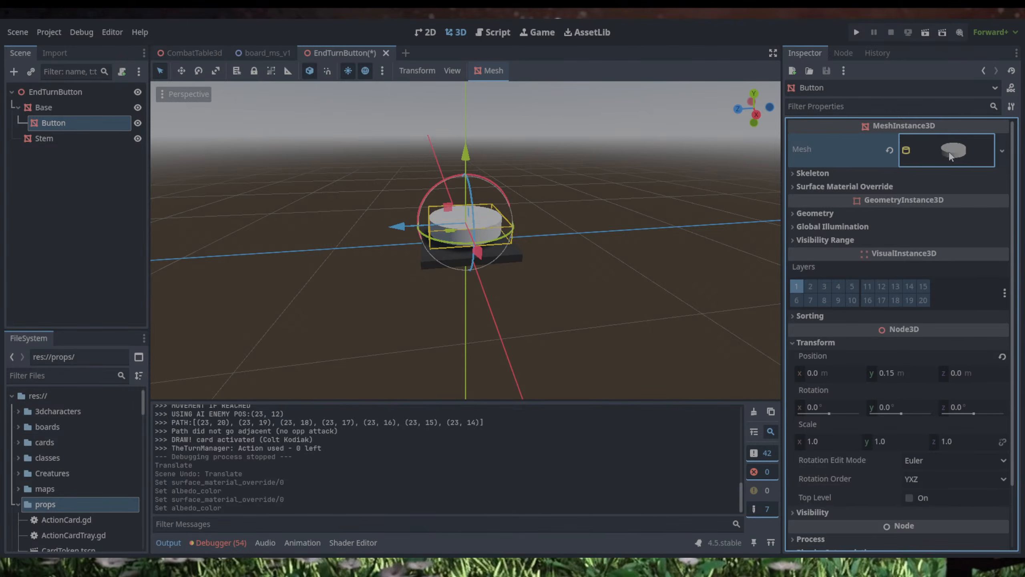
{"action": "left_click", "coordinate": [845, 186]}
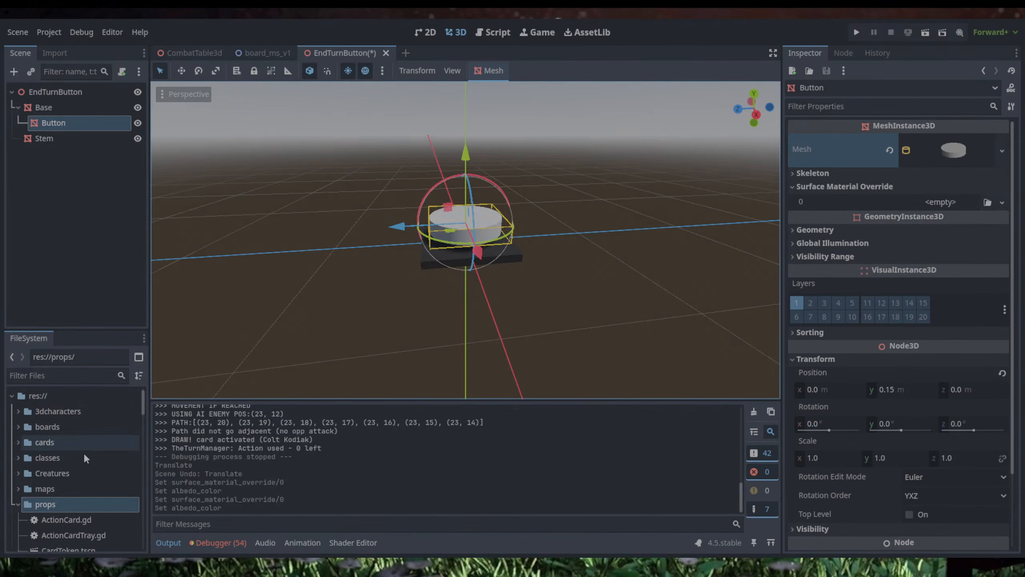
{"action": "left_click", "coordinate": [18, 505]}
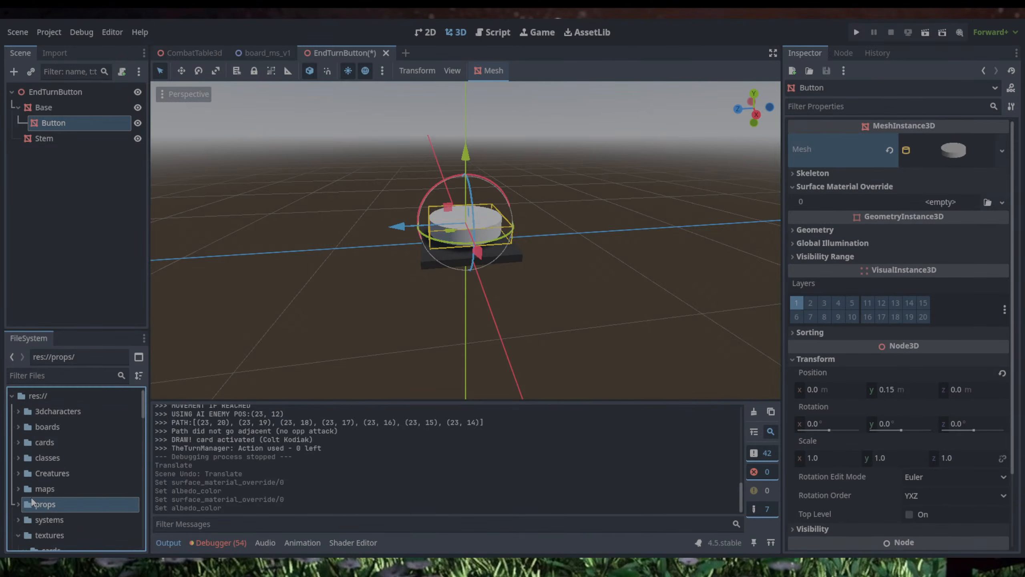
{"action": "scroll", "coordinate": [36, 505], "scroll_direction": "down", "scroll_amount": 8}
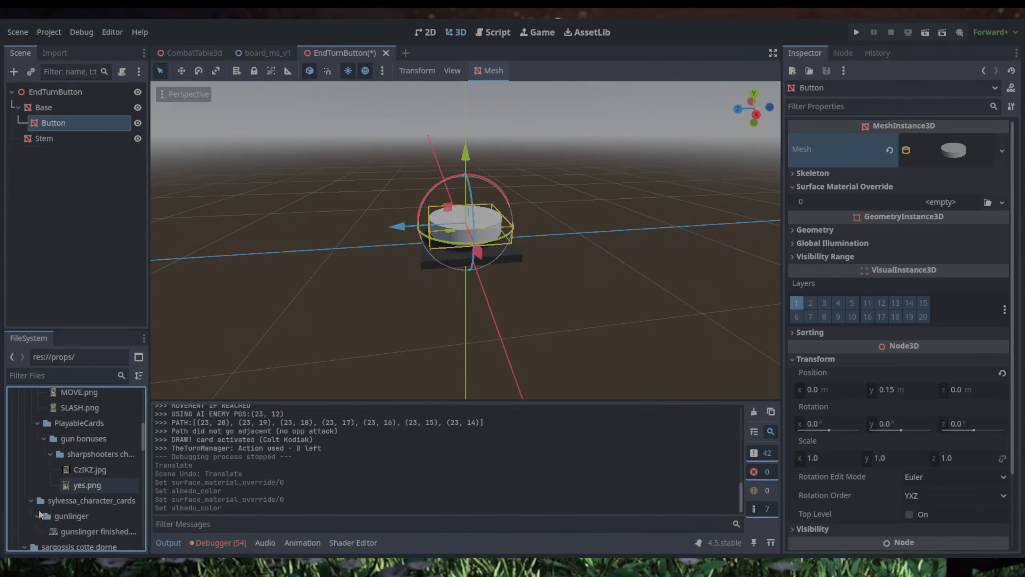
{"action": "scroll", "coordinate": [40, 510], "scroll_direction": "down", "scroll_amount": 5}
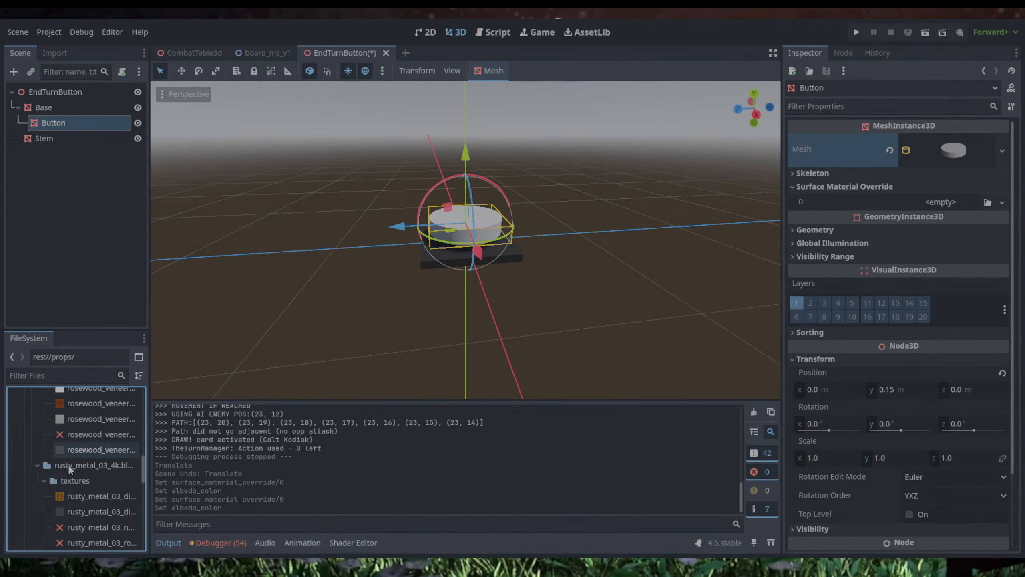
{"action": "scroll", "coordinate": [69, 467], "scroll_direction": "up", "scroll_amount": 3}
{"action": "left_click", "coordinate": [80, 446]}
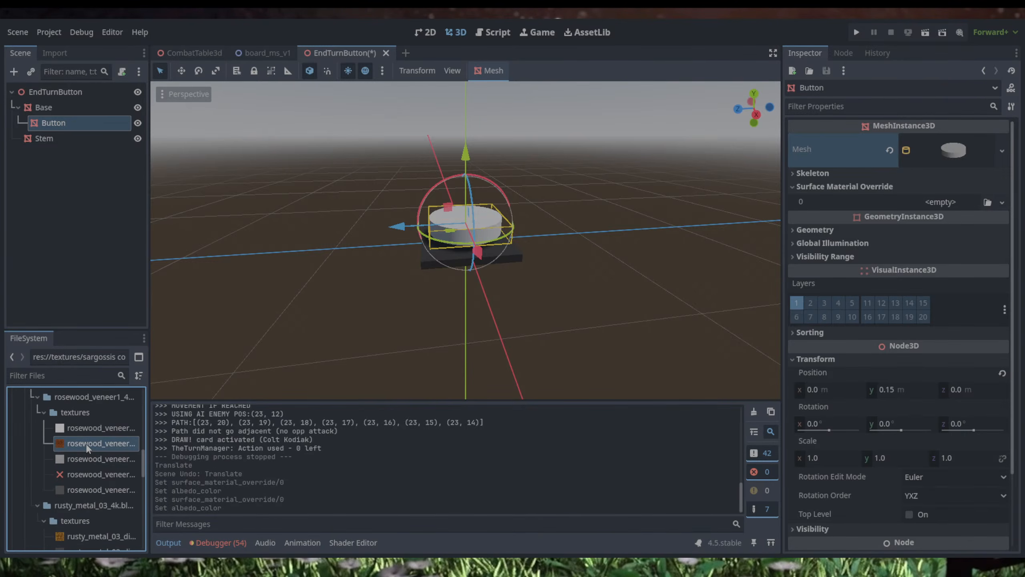
{"action": "left_click_drag", "start_coordinate": [87, 447], "coordinate": [935, 204]}
{"action": "middle_click_drag", "start_coordinate": [660, 245], "coordinate": [527, 277]}
{"action": "middle_click_drag", "start_coordinate": [573, 318], "coordinate": [594, 298]}
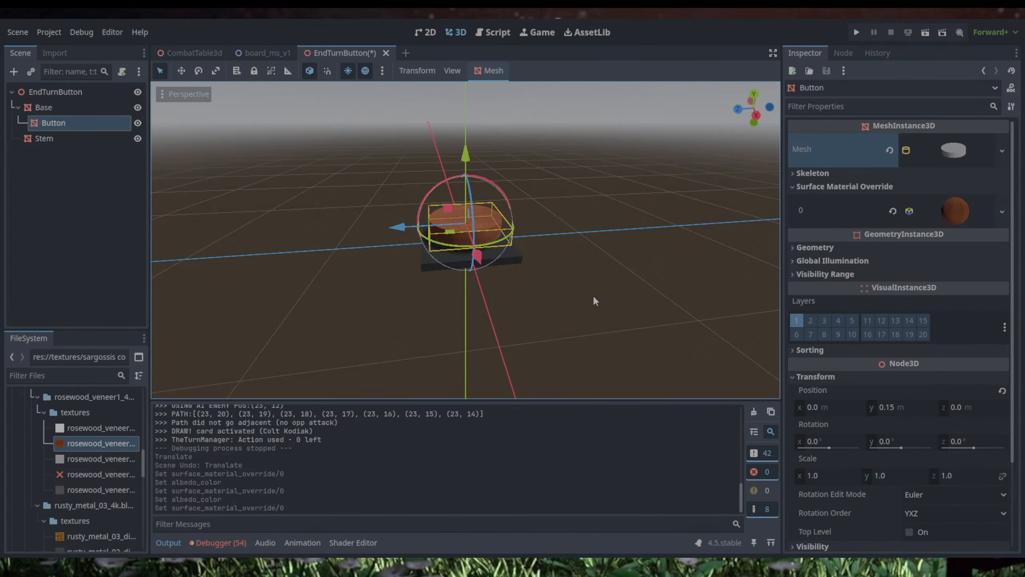
Step: Set the albedo color of the Button mesh's override material to red and save the scene
{"action": "scroll", "coordinate": [1007, 309], "scroll_direction": "down", "scroll_amount": 3}
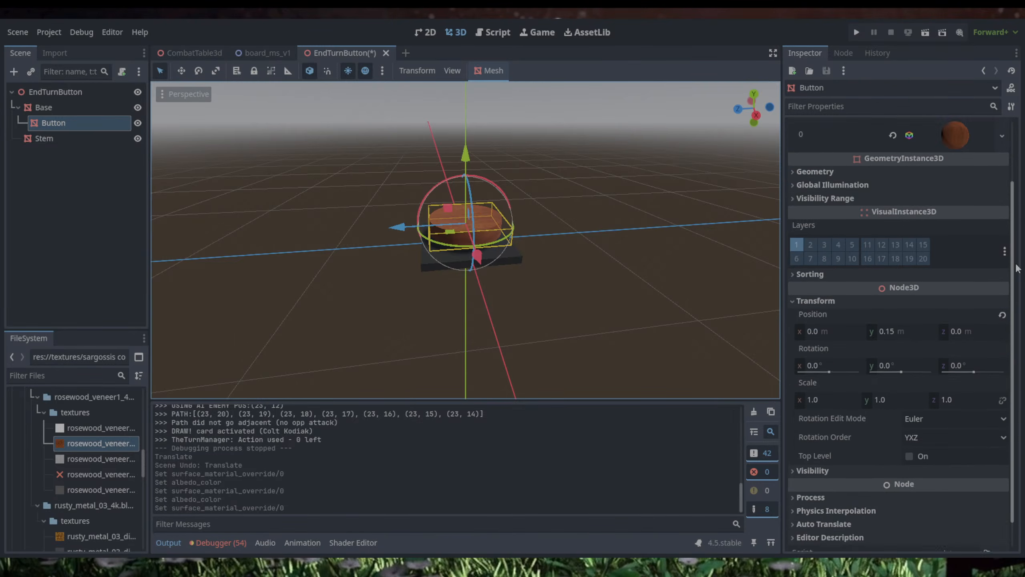
{"action": "scroll", "coordinate": [848, 421], "scroll_direction": "up", "scroll_amount": 3}
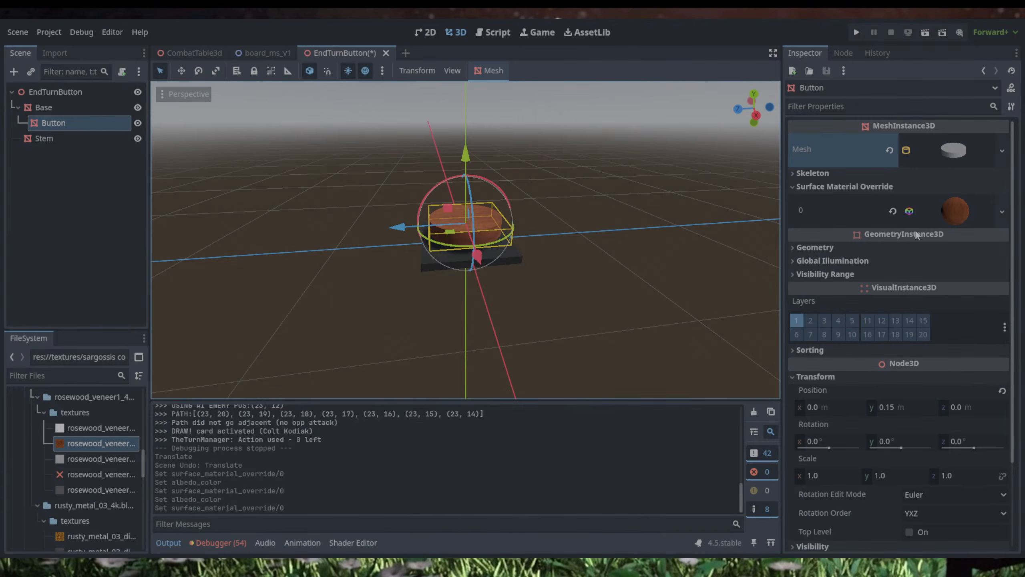
{"action": "left_click", "coordinate": [953, 218]}
{"action": "left_click", "coordinate": [952, 214]}
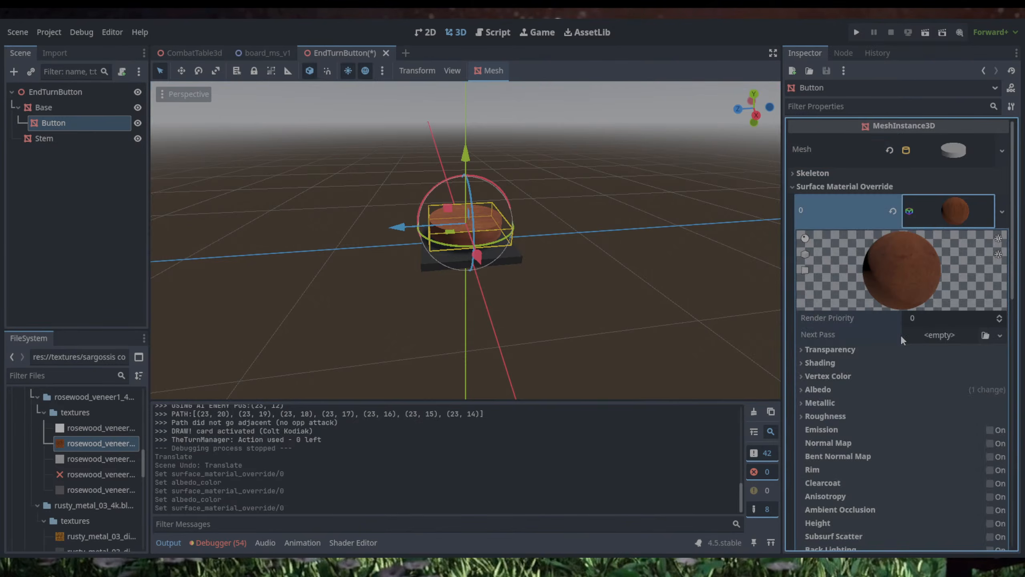
{"action": "left_click", "coordinate": [803, 390]}
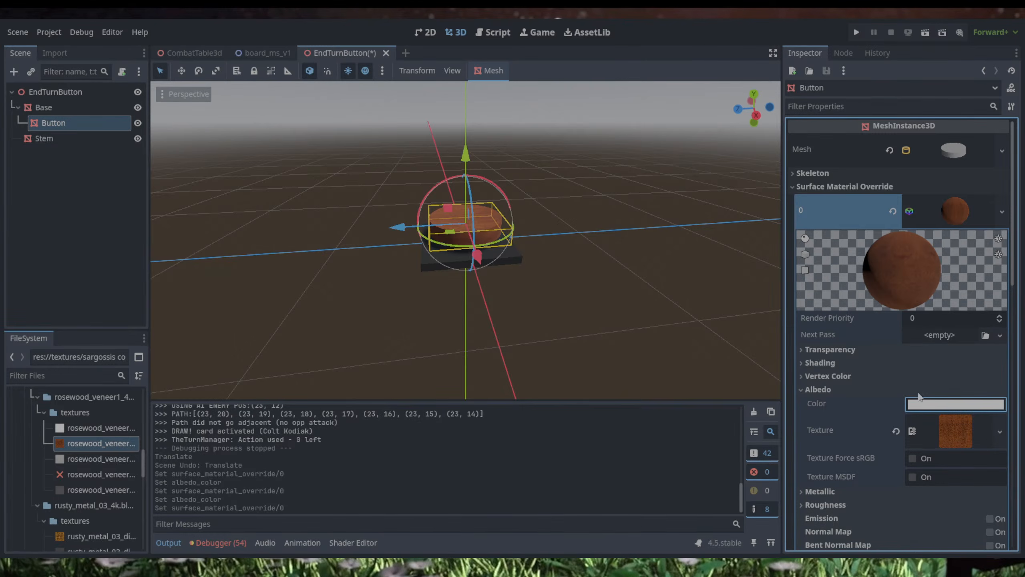
{"action": "mouse_move", "coordinate": [970, 275]}
{"action": "left_mouse_down"}
{"action": "mouse_move", "coordinate": [928, 277]}
{"action": "mouse_move", "coordinate": [981, 273]}
{"action": "left_mouse_up"}
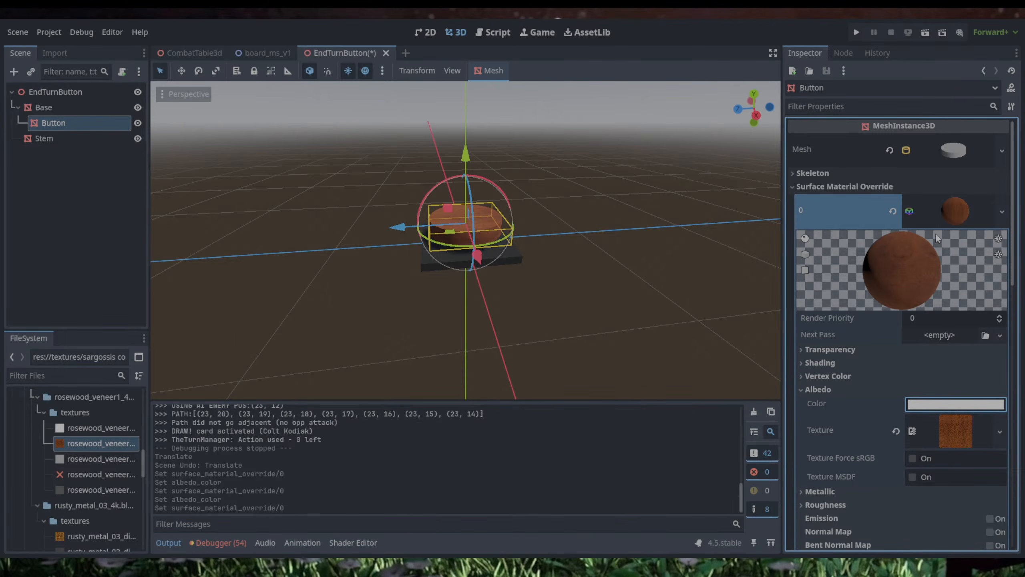
{"action": "left_click_drag", "start_coordinate": [879, 274], "coordinate": [981, 284]}
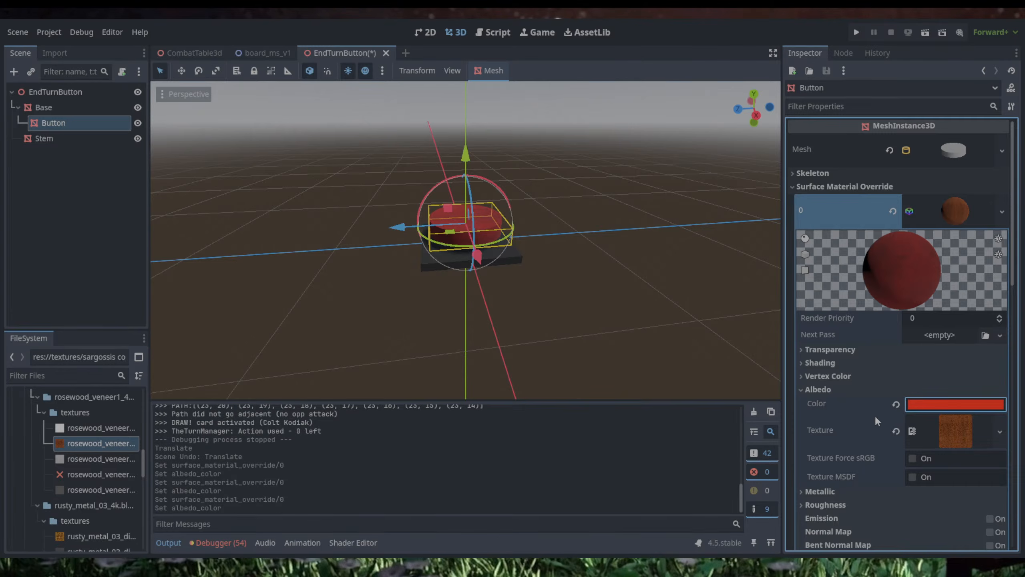
{"action": "left_click", "coordinate": [664, 291]}
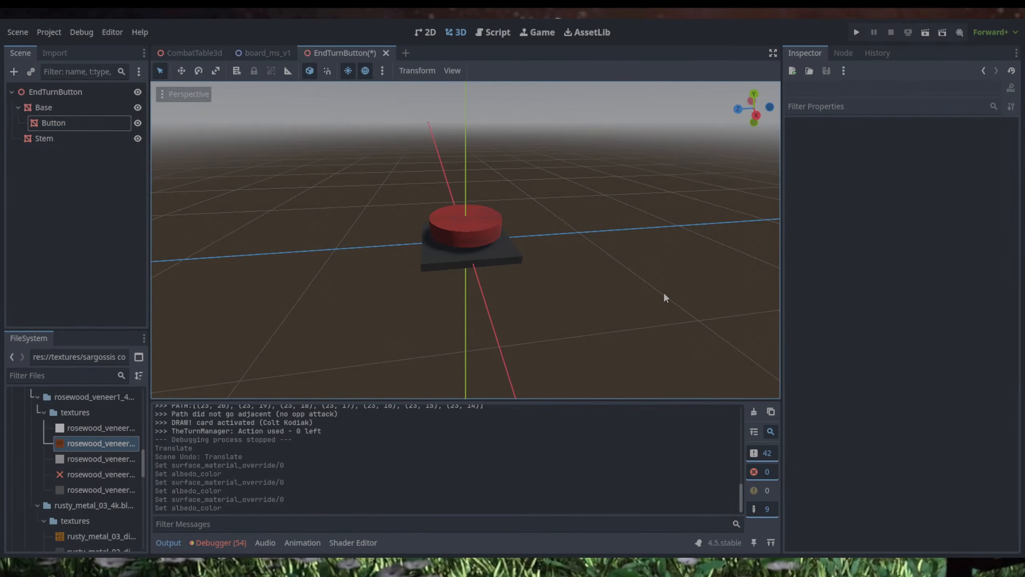
{"action": "key", "text": "ctrl+s"}
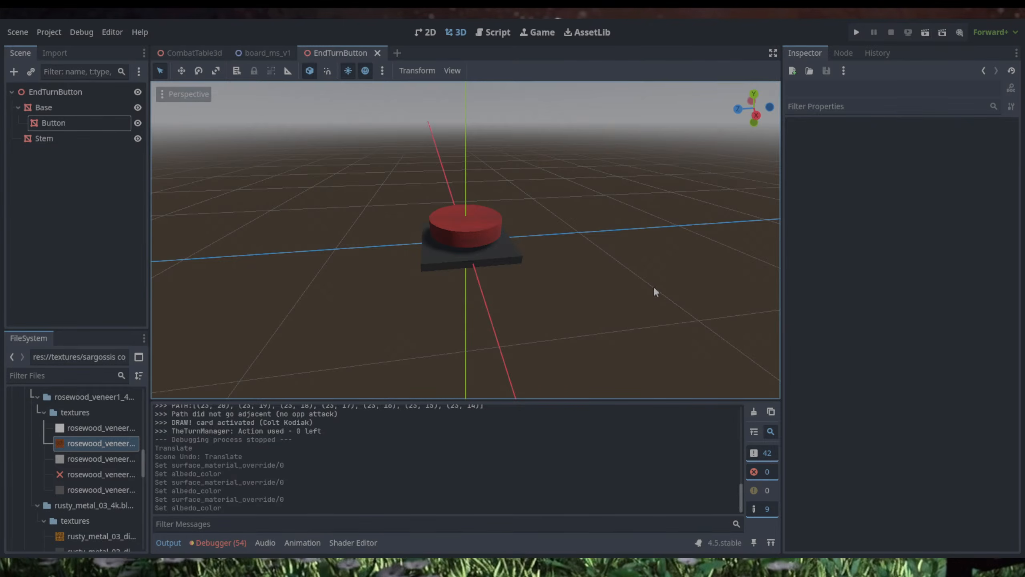
Step: Apply the reddish-brown rosewood veneer texture to the Base mesh's override material in slot 0
{"action": "middle_click_drag", "start_coordinate": [654, 288], "coordinate": [501, 290]}
{"action": "left_click", "coordinate": [496, 266]}
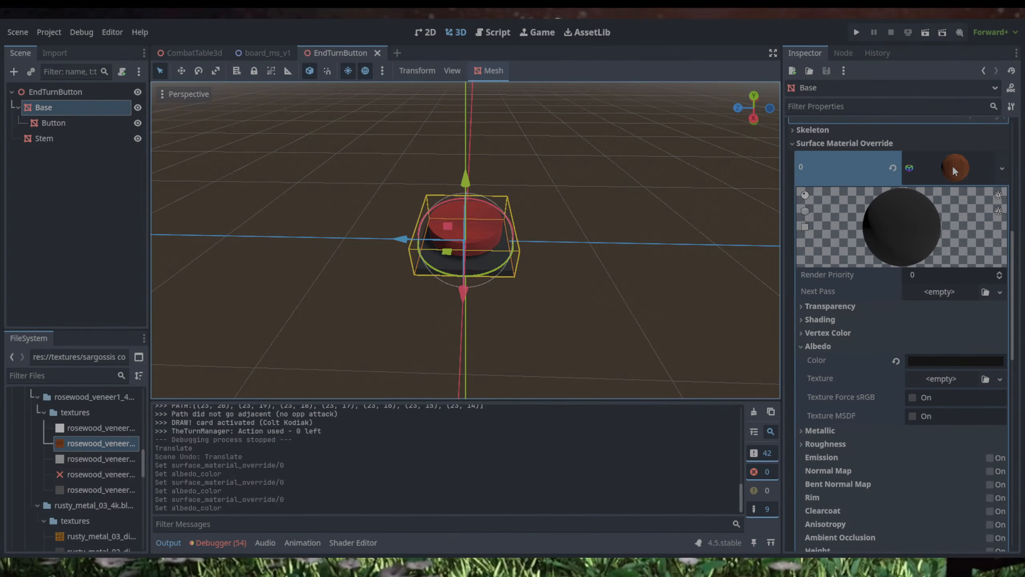
{"action": "left_click", "coordinate": [61, 125]}
{"action": "left_click", "coordinate": [61, 109]}
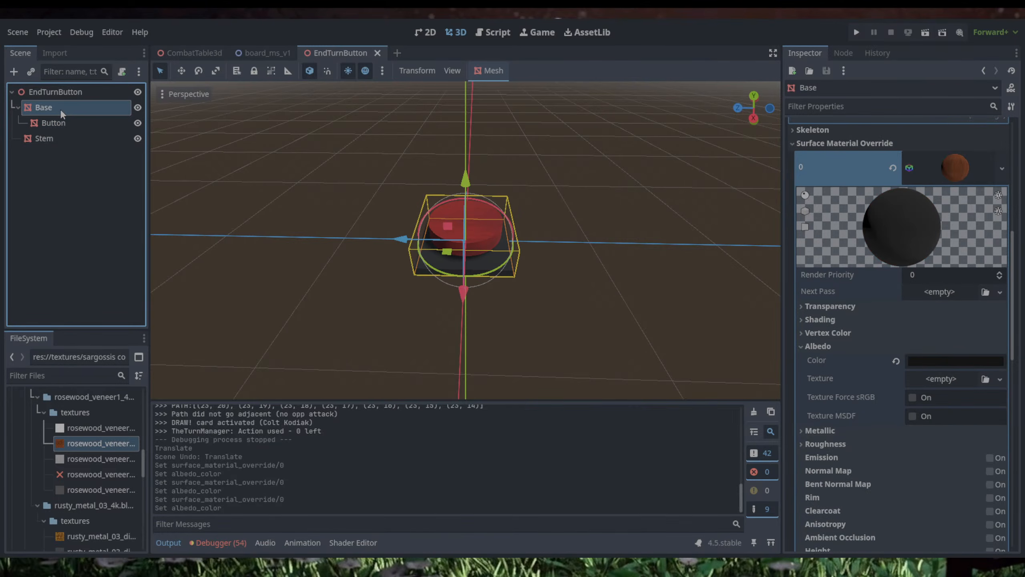
{"action": "left_click", "coordinate": [965, 174]}
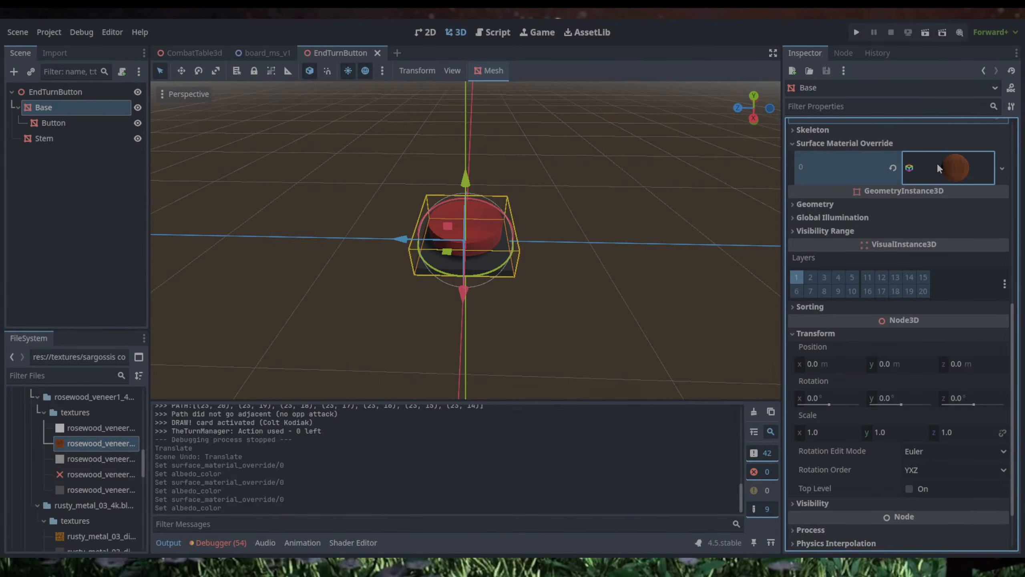
{"action": "mouse_move", "coordinate": [697, 220]}
{"action": "middle_mouse_down"}
{"action": "mouse_move", "coordinate": [693, 191]}
{"action": "mouse_move", "coordinate": [631, 247]}
{"action": "mouse_move", "coordinate": [681, 227]}
{"action": "middle_mouse_up"}
{"action": "scroll", "coordinate": [632, 246], "scroll_direction": "up", "scroll_amount": 4}
{"action": "scroll", "coordinate": [631, 246], "scroll_direction": "up", "scroll_amount": 3}
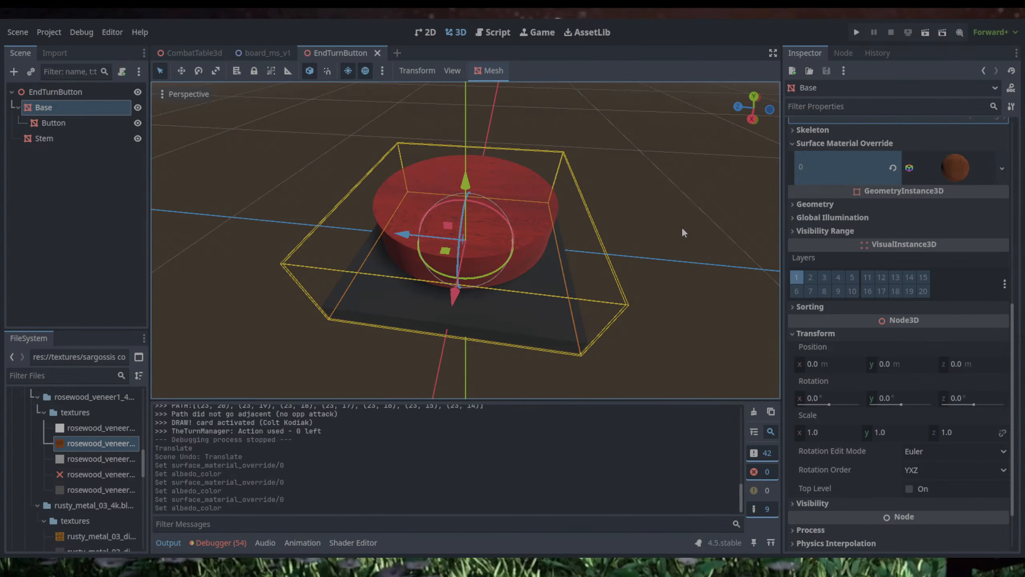
{"action": "left_click", "coordinate": [932, 171]}
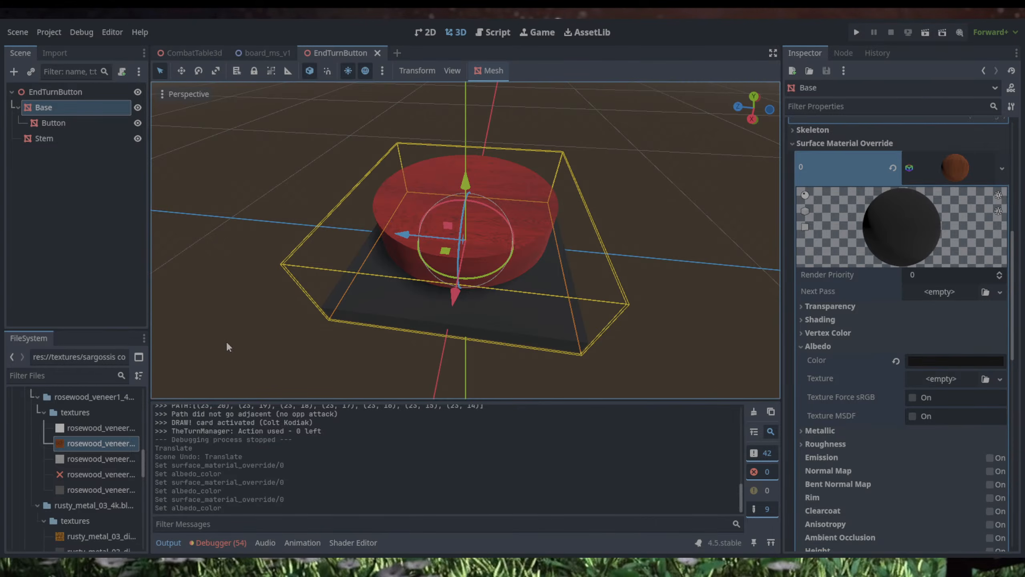
{"action": "left_click_drag", "start_coordinate": [89, 449], "coordinate": [932, 176]}
{"action": "middle_click_drag", "start_coordinate": [674, 303], "coordinate": [679, 291]}
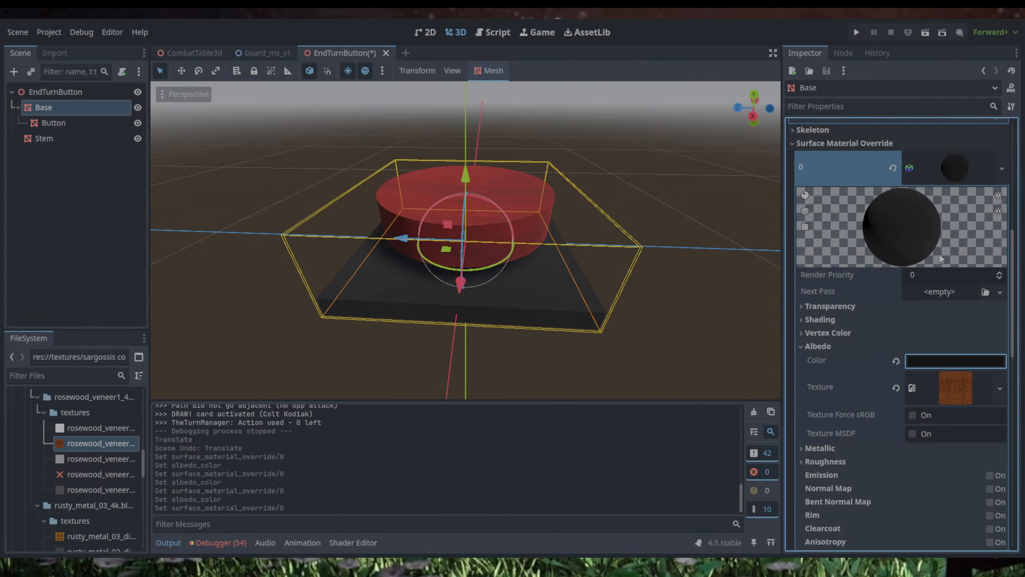
Step: Set the albedo color of the Base mesh's override material to white
{"action": "left_click_drag", "start_coordinate": [888, 252], "coordinate": [925, 249]}
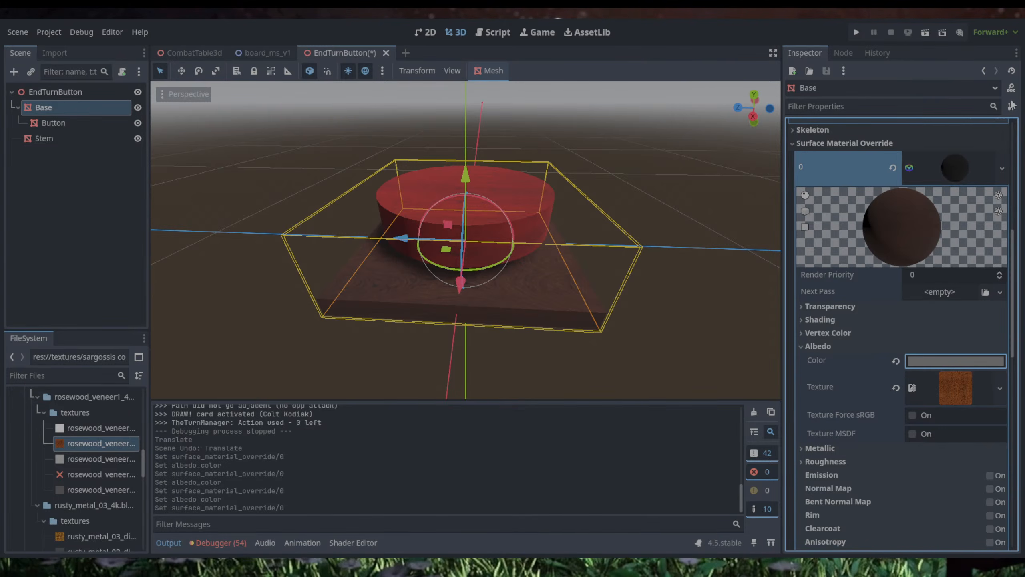
{"action": "left_click_drag", "start_coordinate": [1013, 104], "coordinate": [1017, 33]}
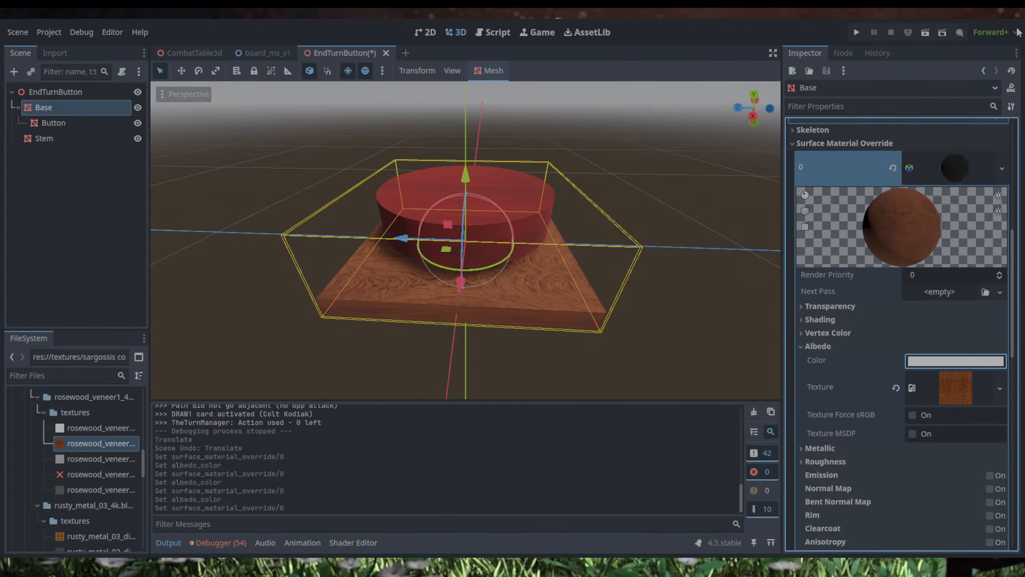
{"action": "left_click", "coordinate": [733, 212]}
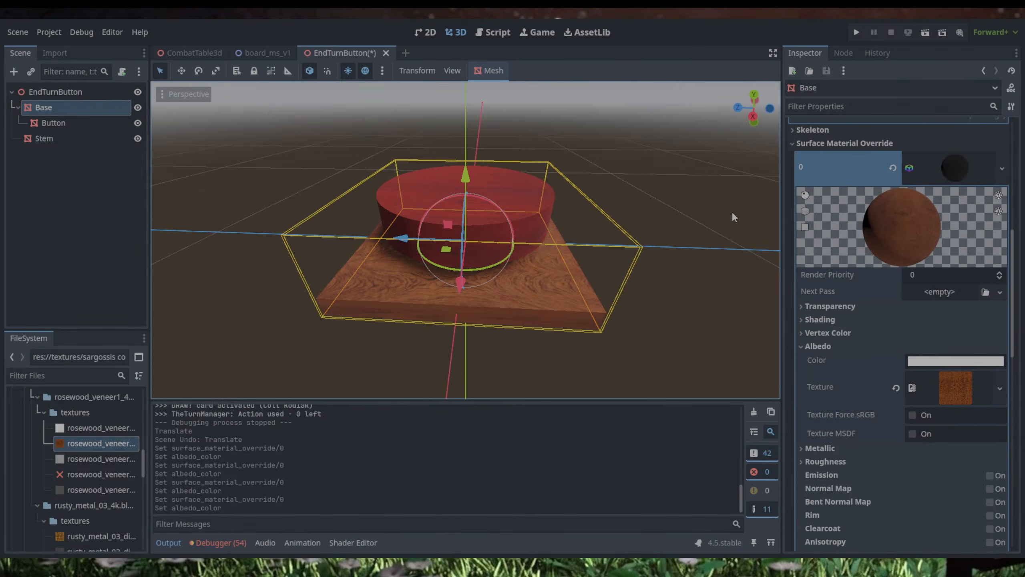
Step: Clear the Base mesh's override material and assign the grey rosewood veneer texture to slot 0 instead
{"action": "left_click", "coordinate": [85, 489]}
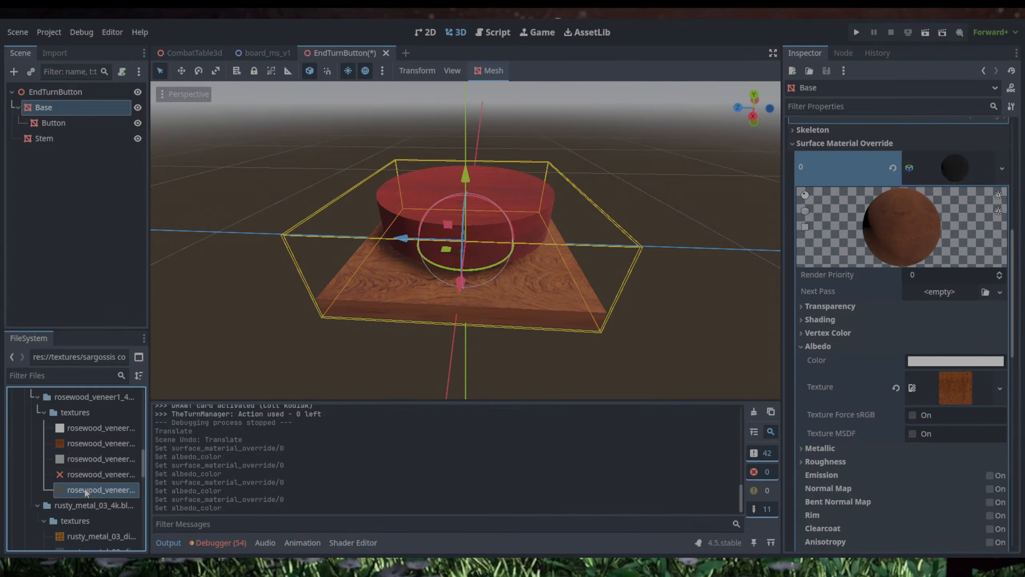
{"action": "left_click", "coordinate": [85, 459]}
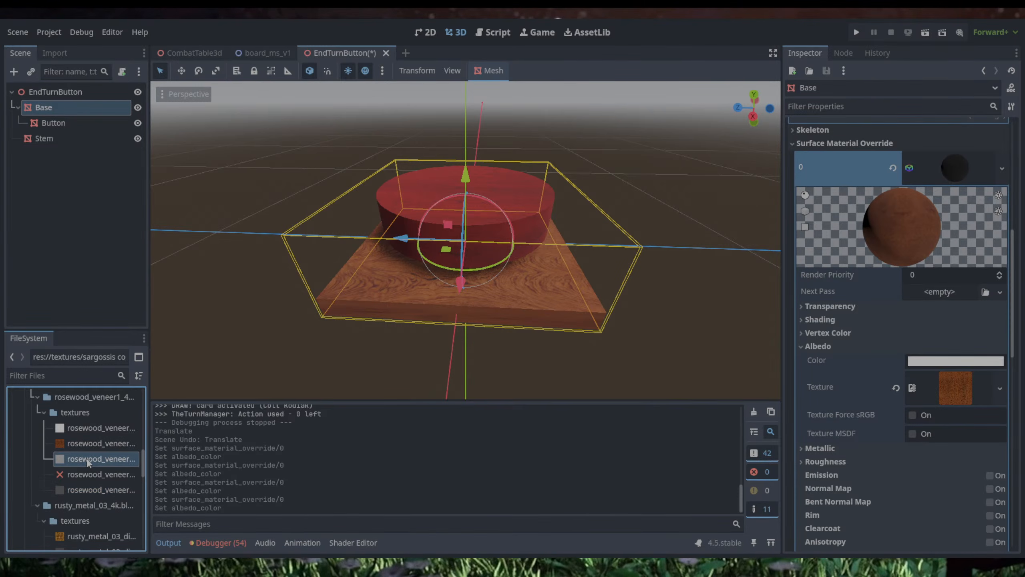
{"action": "left_click_drag", "start_coordinate": [85, 459], "coordinate": [902, 215]}
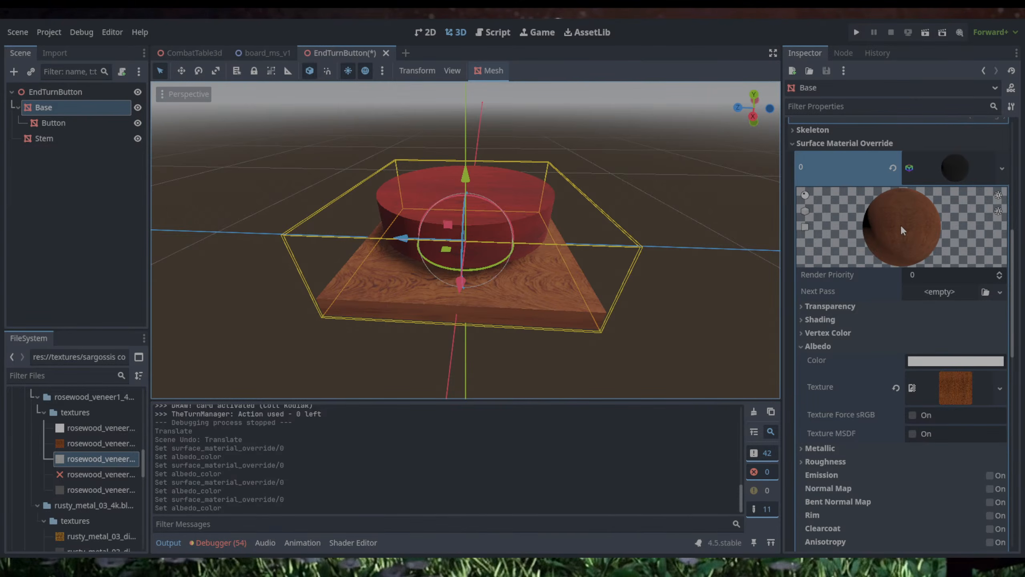
{"action": "left_click", "coordinate": [944, 166]}
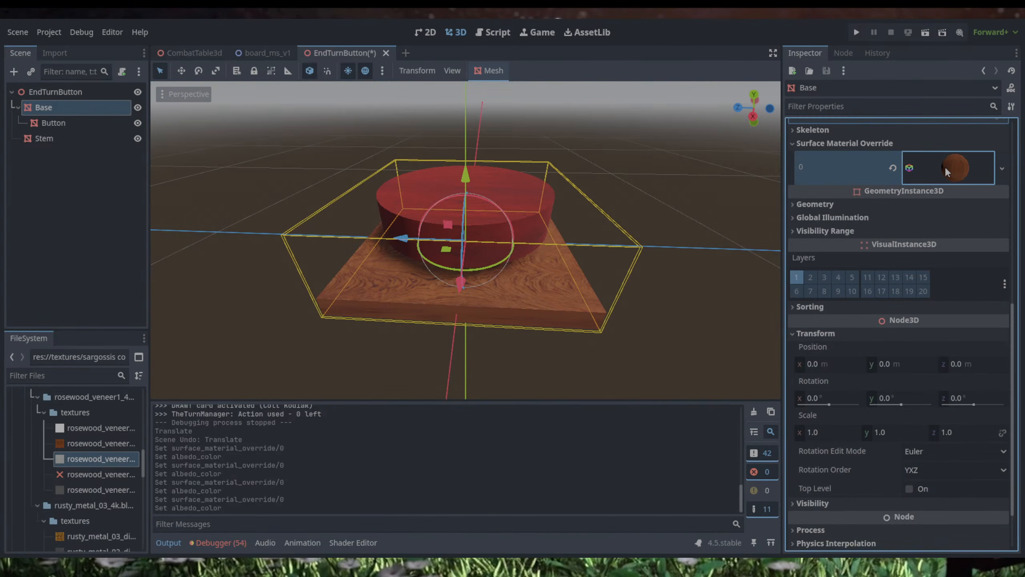
{"action": "left_click", "coordinate": [946, 166]}
{"action": "right_click", "coordinate": [949, 169]}
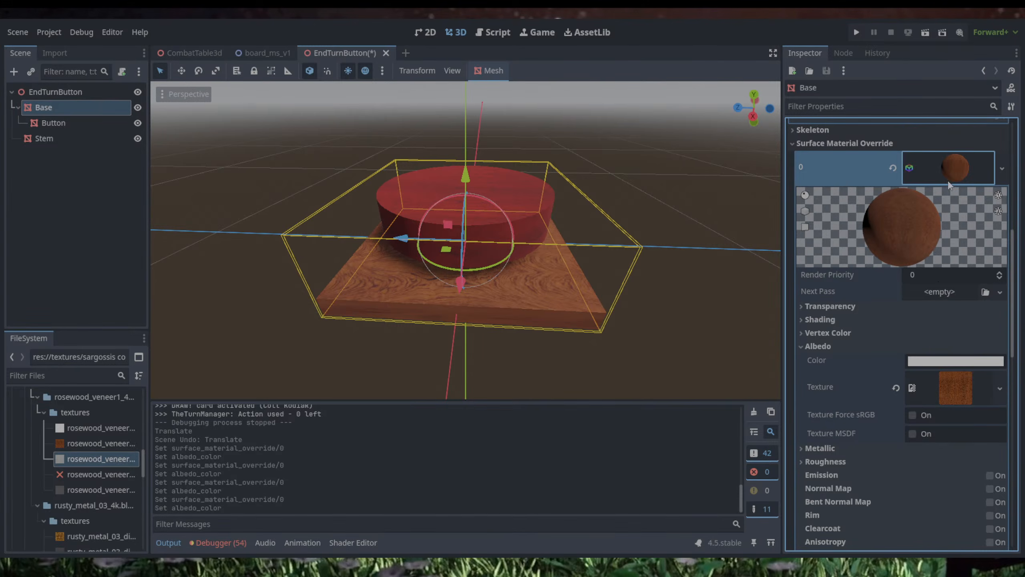
{"action": "left_click", "coordinate": [939, 282]}
{"action": "left_click_drag", "start_coordinate": [93, 460], "coordinate": [929, 165]}
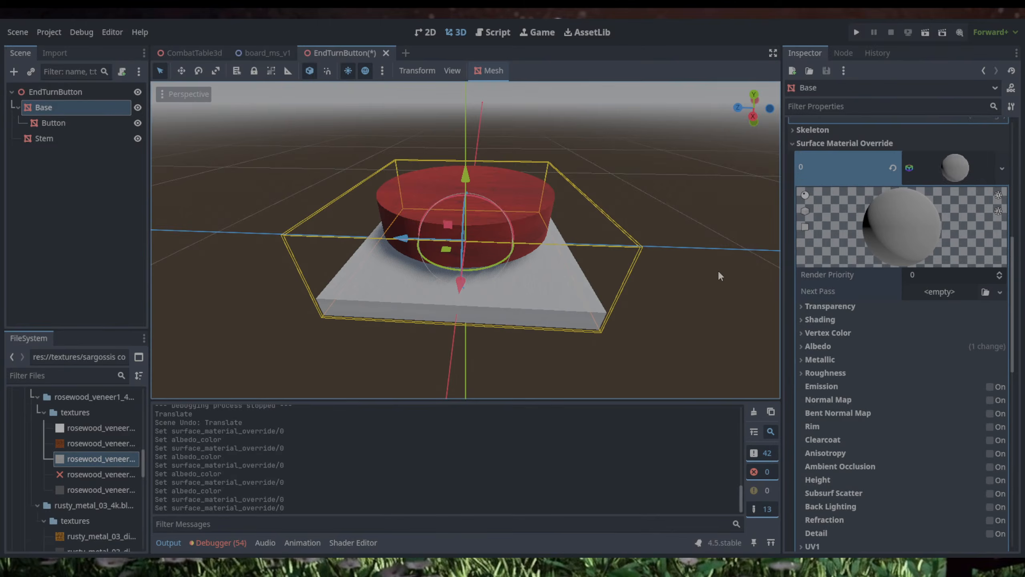
{"action": "middle_click_drag", "start_coordinate": [718, 270], "coordinate": [690, 274]}
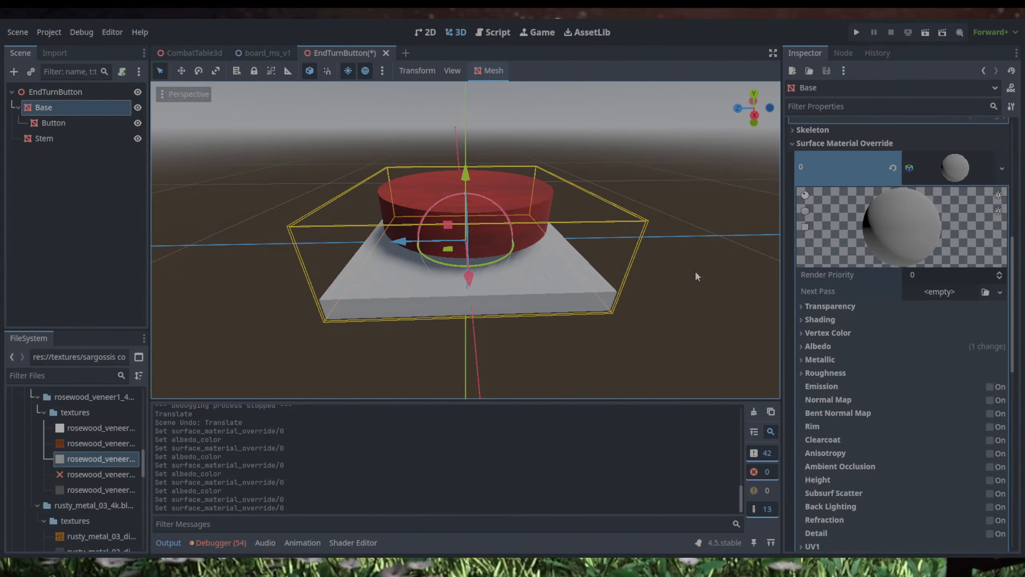
{"action": "middle_click_drag", "start_coordinate": [705, 260], "coordinate": [718, 235]}
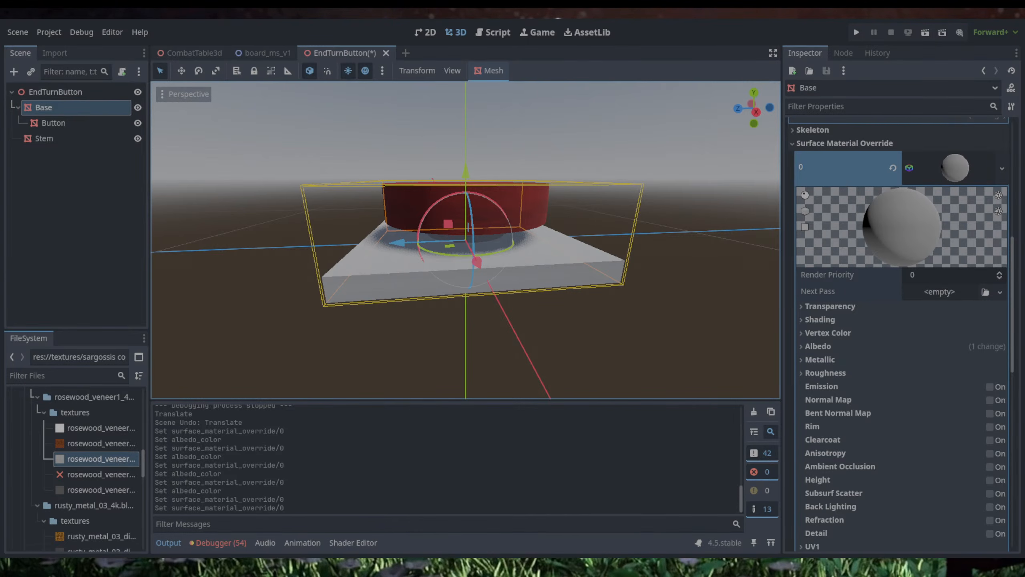
{"action": "left_click", "coordinate": [545, 111]}
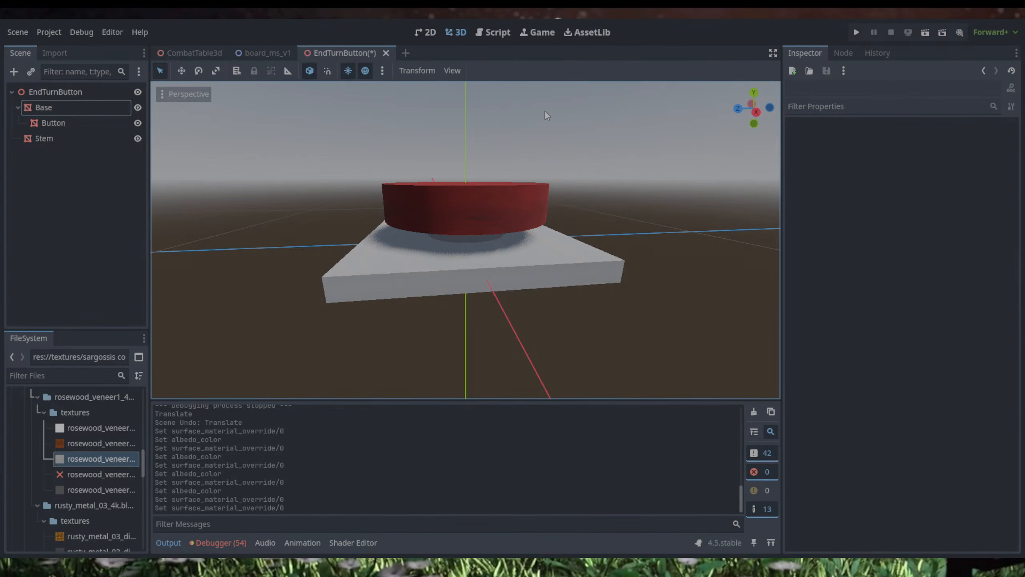
Step: Save the end-turn button scene and check the base, stem and button from several angles
{"action": "key", "text": "ctrl+s"}
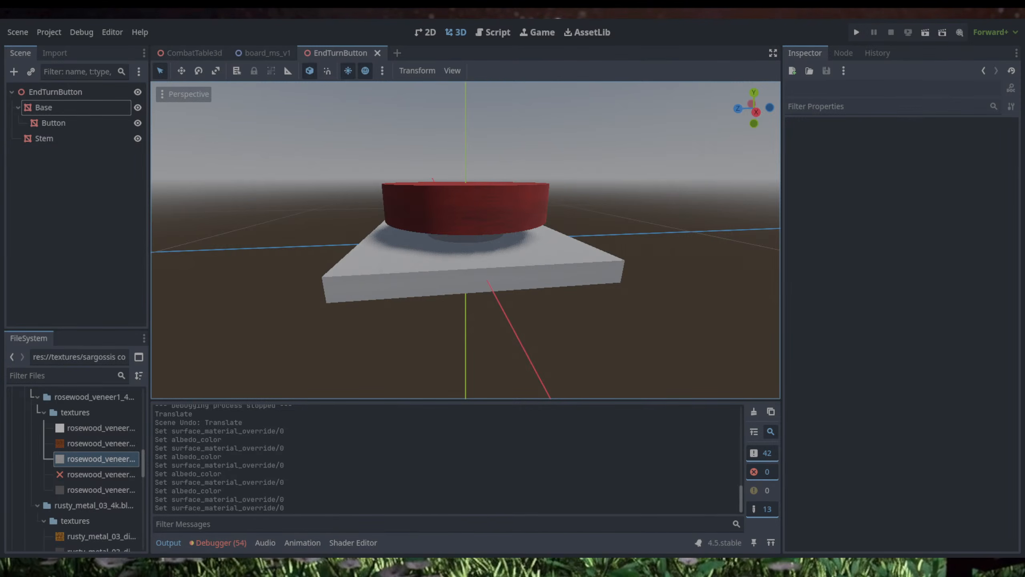
{"action": "middle_click_drag", "start_coordinate": [621, 193], "coordinate": [663, 197]}
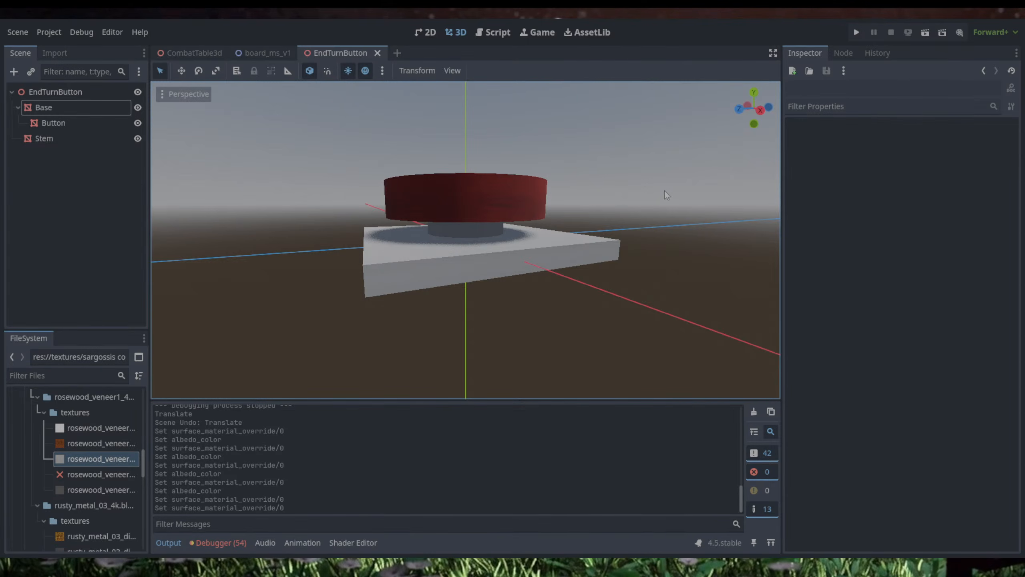
{"action": "mouse_move", "coordinate": [145, 453]}
{"action": "left_mouse_down"}
{"action": "mouse_move", "coordinate": [148, 487]}
{"action": "mouse_move", "coordinate": [151, 460]}
{"action": "left_mouse_up"}
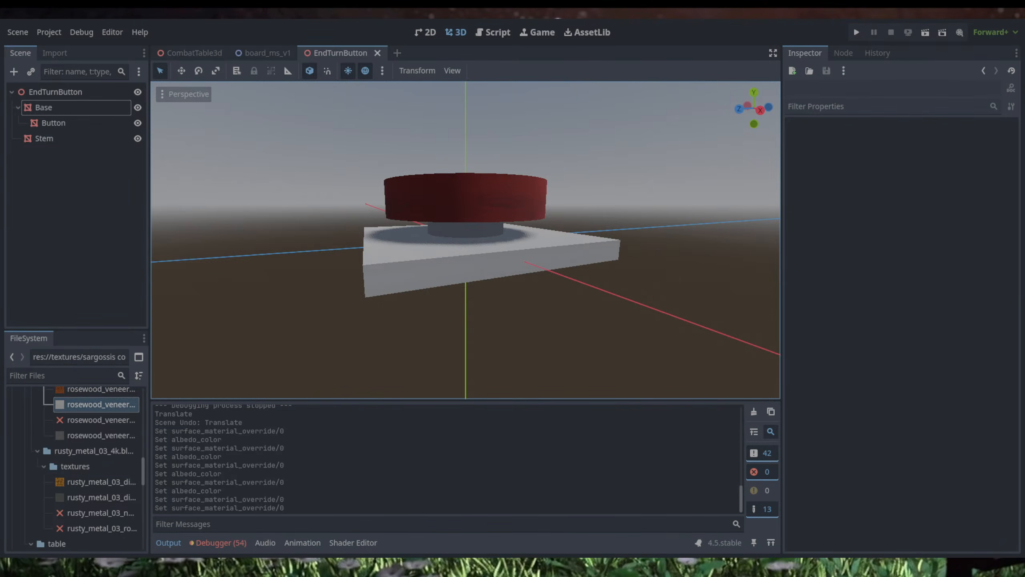
{"action": "left_click", "coordinate": [43, 139]}
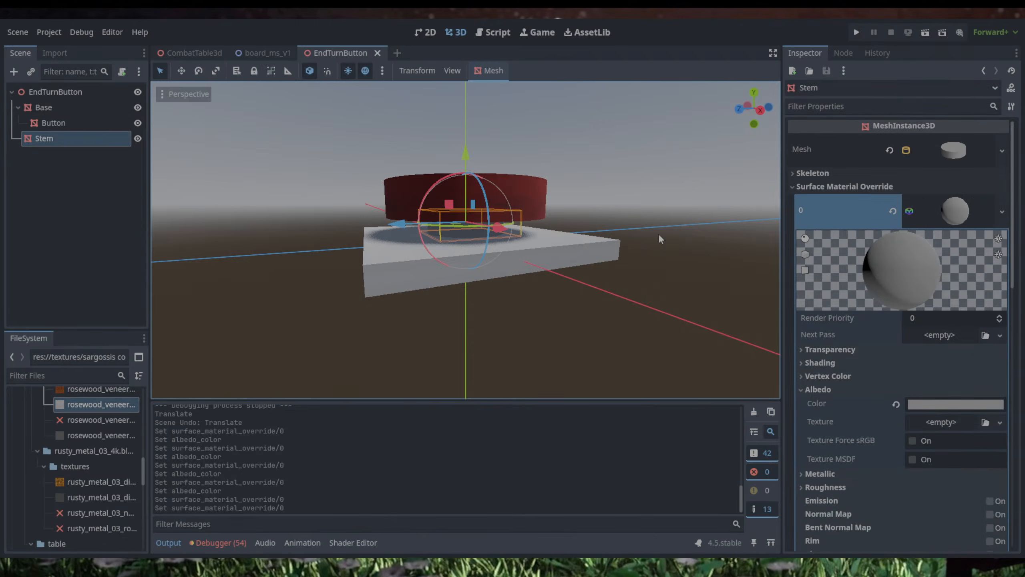
{"action": "left_click", "coordinate": [689, 210]}
{"action": "middle_click_drag", "start_coordinate": [655, 209], "coordinate": [640, 266]}
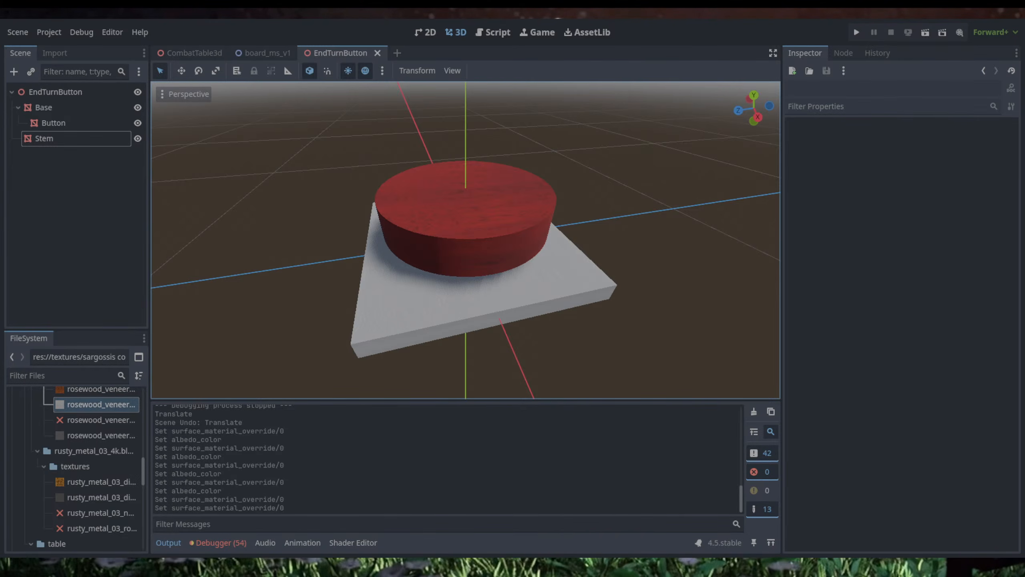
{"action": "left_click_drag", "start_coordinate": [144, 474], "coordinate": [144, 451]}
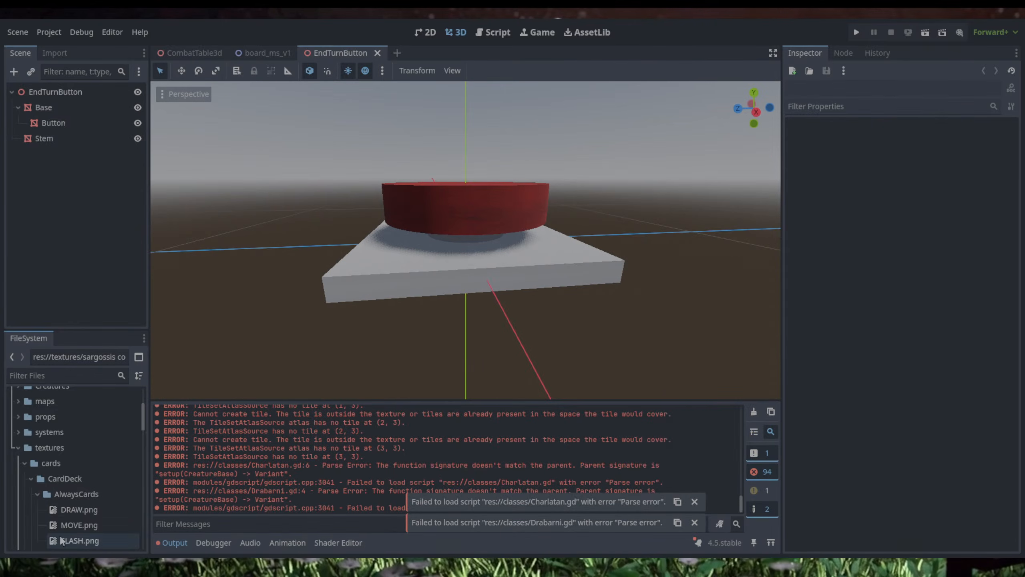
Step: Apply the Metal063.png texture from the Metal063_1K-PNG folder to the Stem mesh's override material in slot 0 and save the scene
{"action": "middle_click_drag", "start_coordinate": [514, 322], "coordinate": [512, 296]}
{"action": "left_click", "coordinate": [466, 229]}
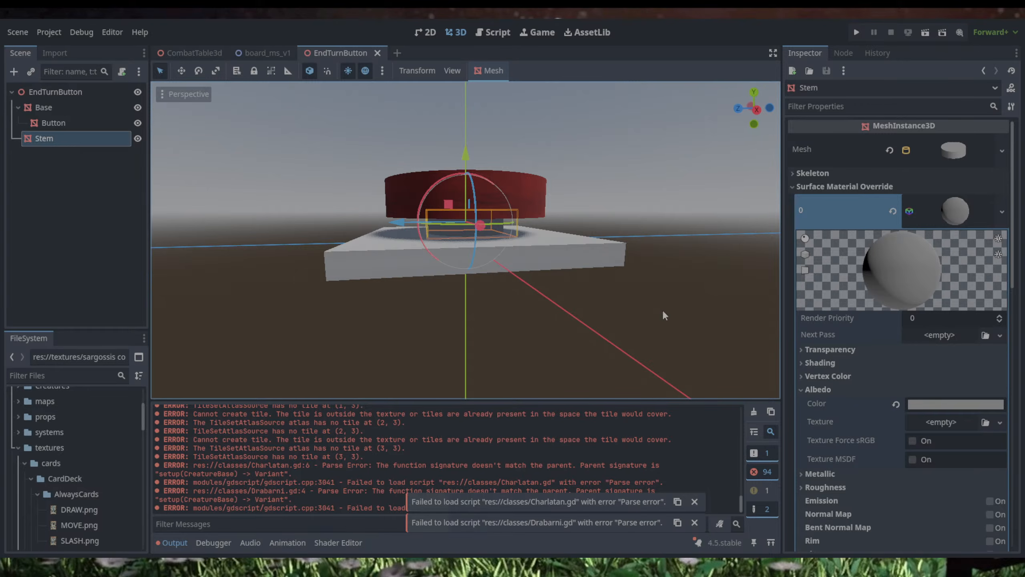
{"action": "left_click", "coordinate": [24, 464]}
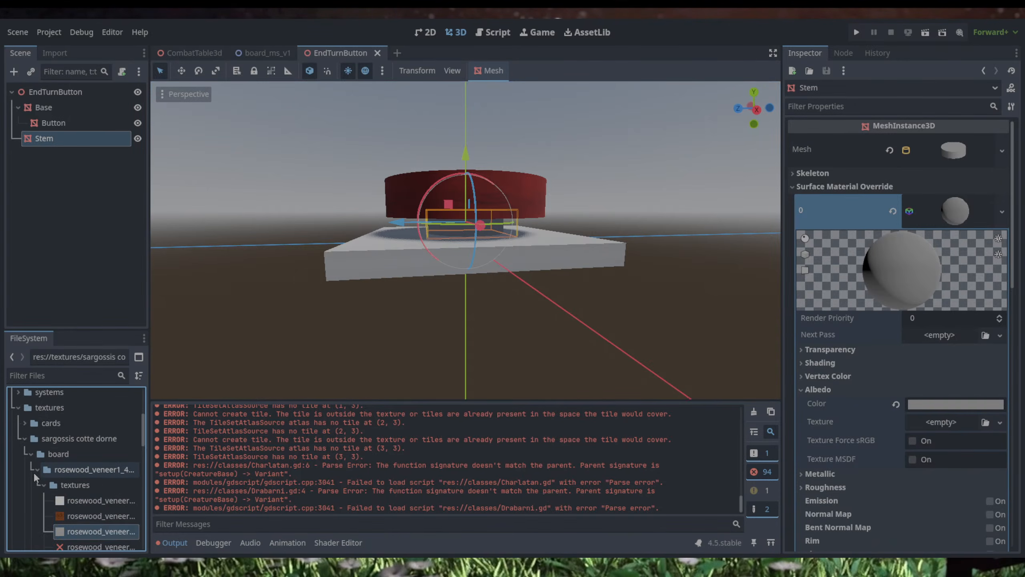
{"action": "left_click", "coordinate": [31, 454]}
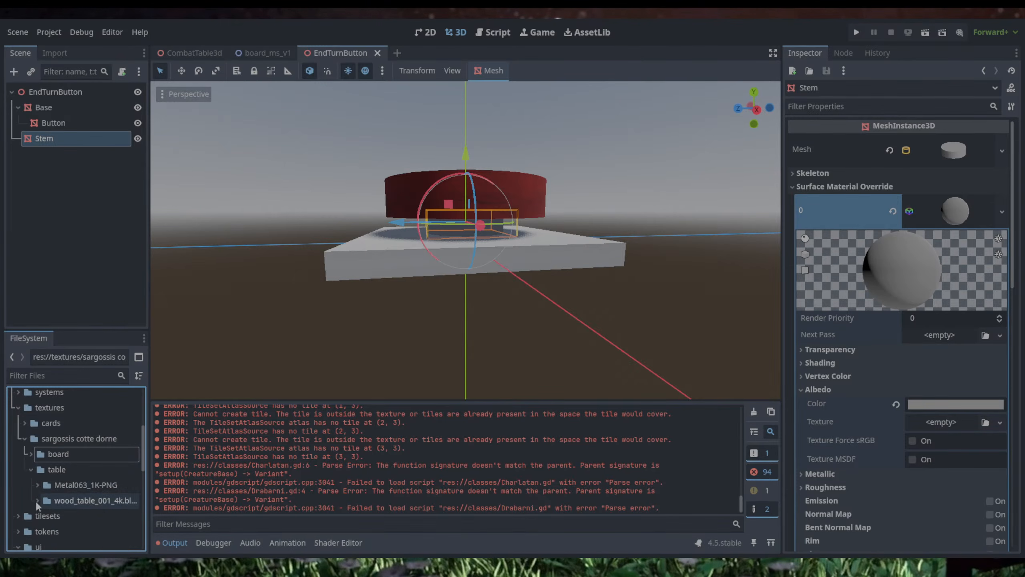
{"action": "left_click", "coordinate": [37, 485]}
{"action": "scroll", "coordinate": [82, 495], "scroll_direction": "down", "scroll_amount": 1}
{"action": "scroll", "coordinate": [81, 494], "scroll_direction": "down", "scroll_amount": 2}
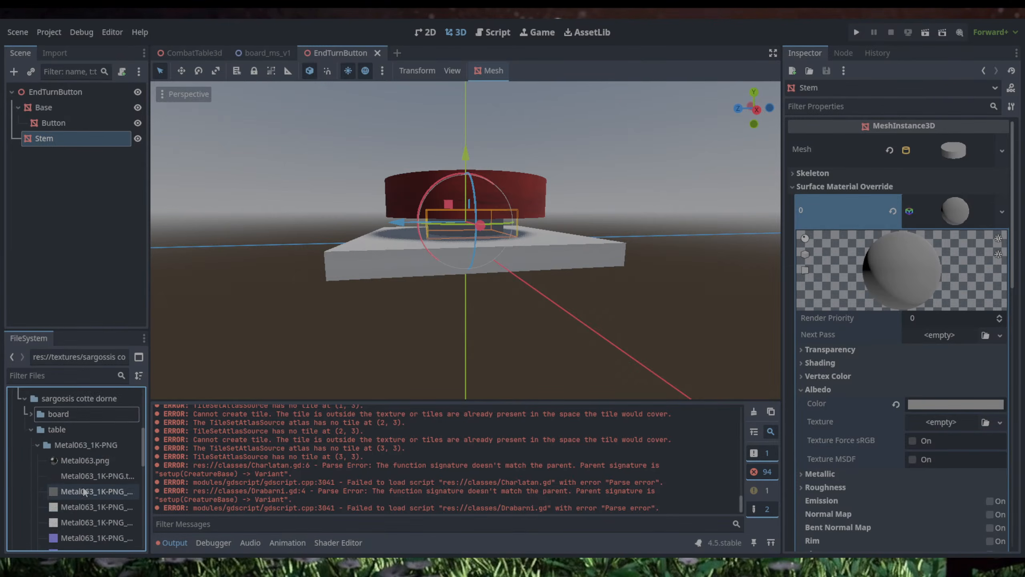
{"action": "scroll", "coordinate": [84, 465], "scroll_direction": "down", "scroll_amount": 2}
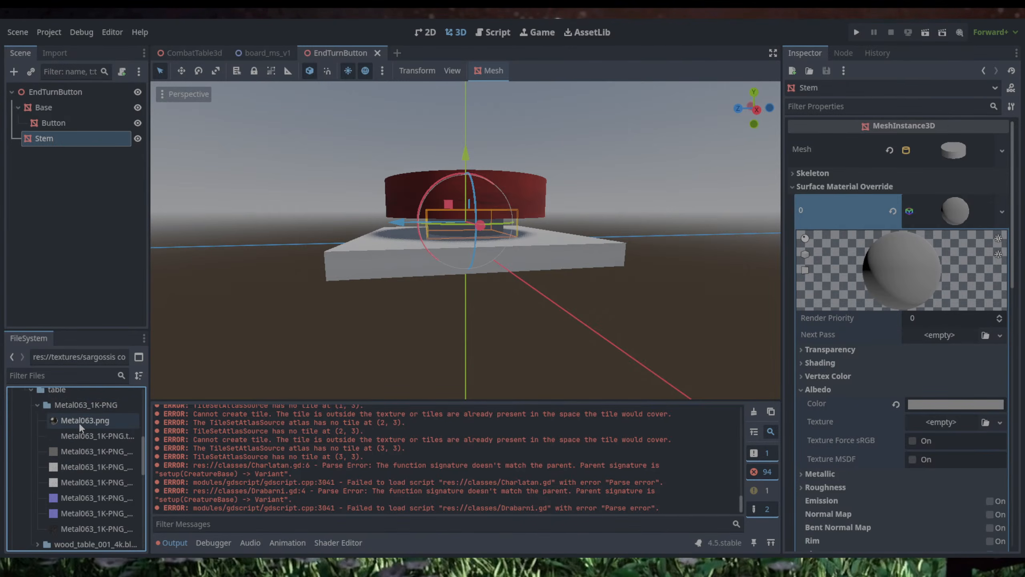
{"action": "left_click_drag", "start_coordinate": [79, 422], "coordinate": [928, 207]}
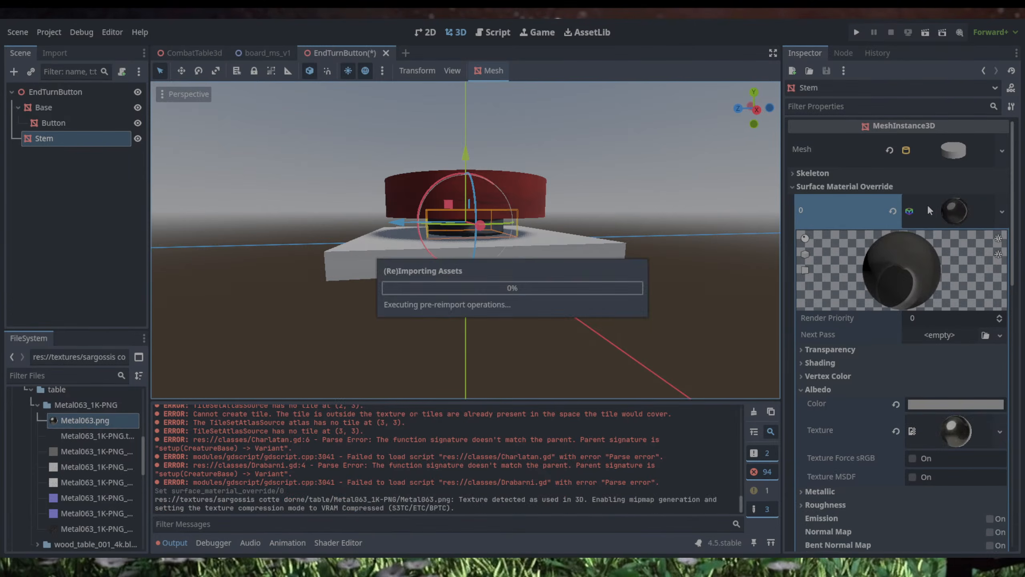
{"action": "middle_click_drag", "start_coordinate": [655, 181], "coordinate": [617, 260]}
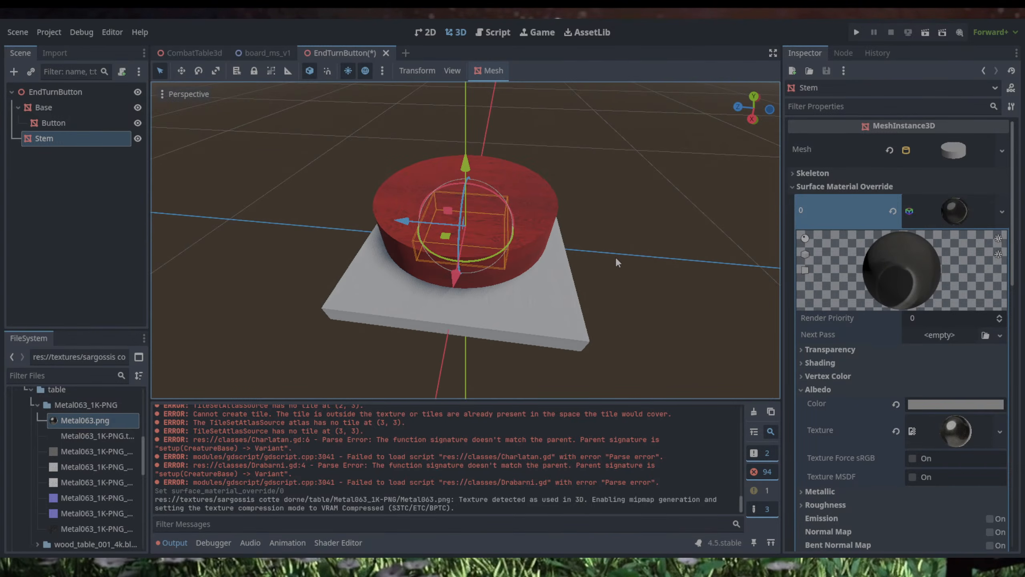
{"action": "key", "text": "ctrl+s"}
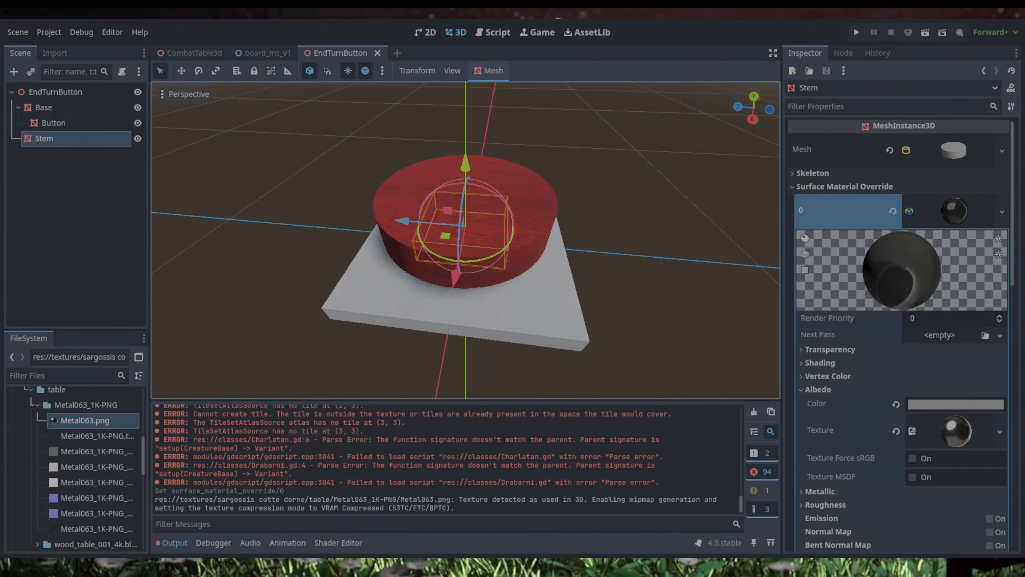
Step: Add a MeshInstance3D node under the EndTurnButton root and rename it Screw1
{"action": "left_click", "coordinate": [61, 91]}
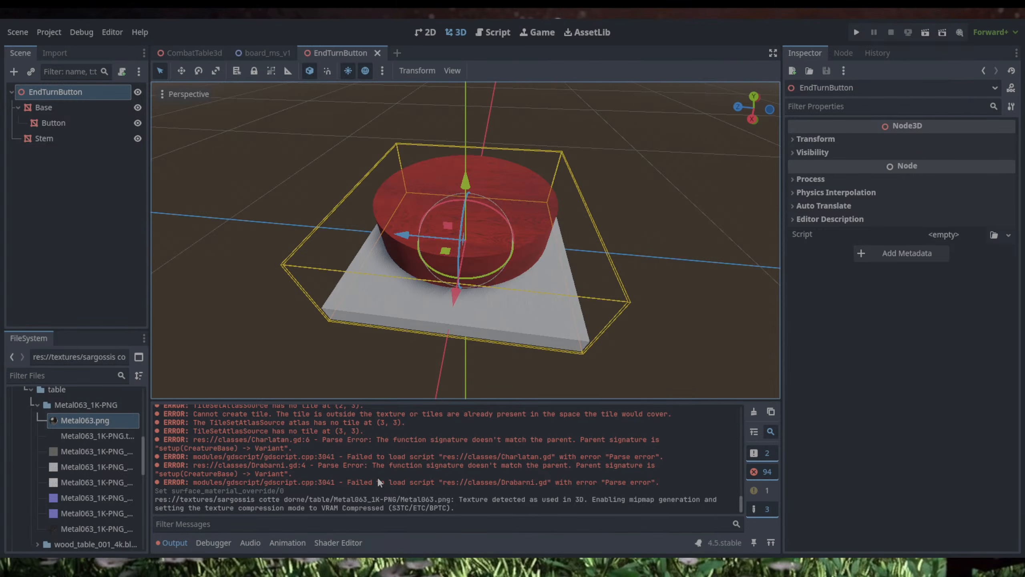
{"action": "key", "text": "Return"}
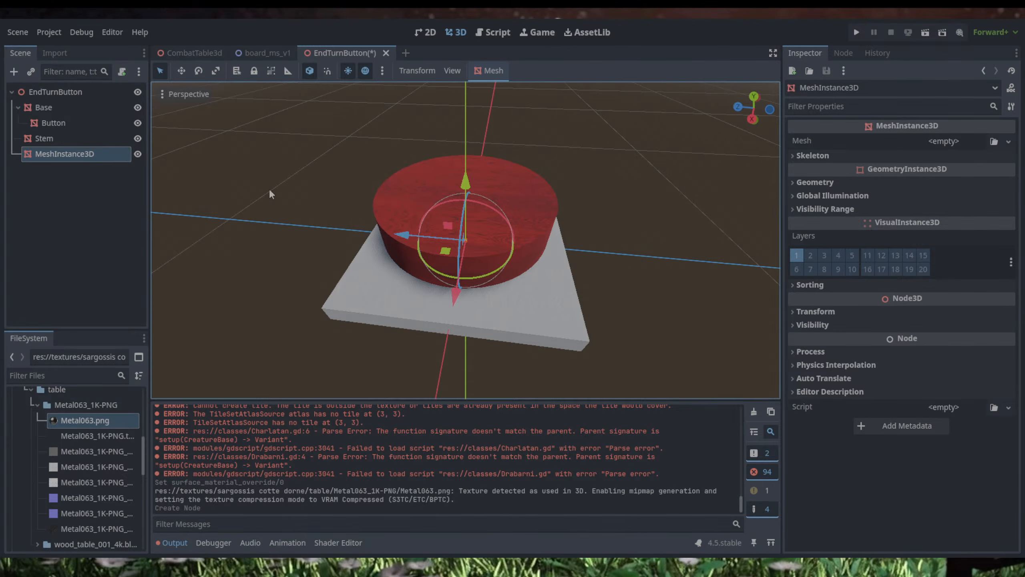
{"action": "left_click", "coordinate": [80, 152]}
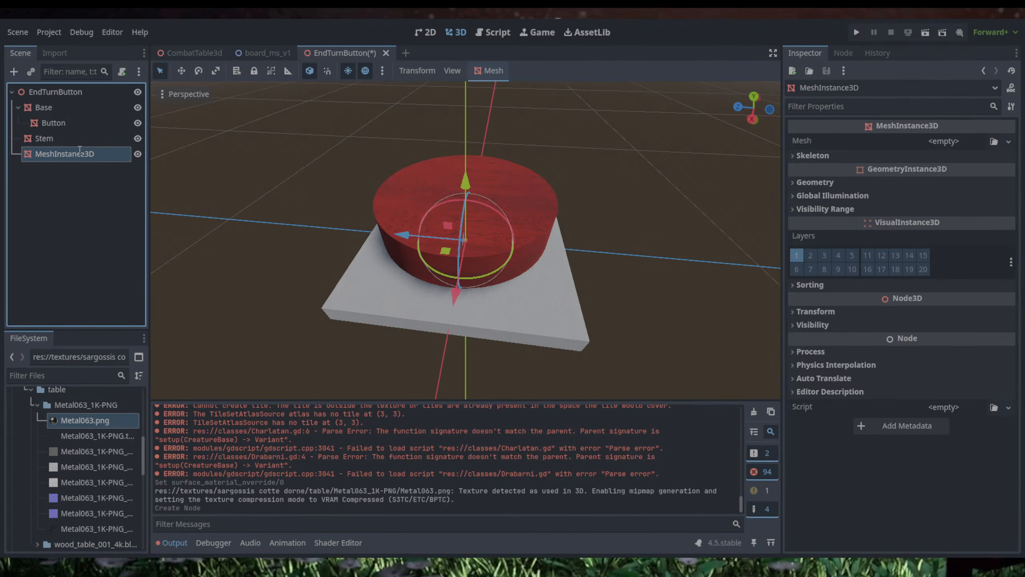
{"action": "type", "text": "Screw1"}
{"action": "key", "text": "Return"}
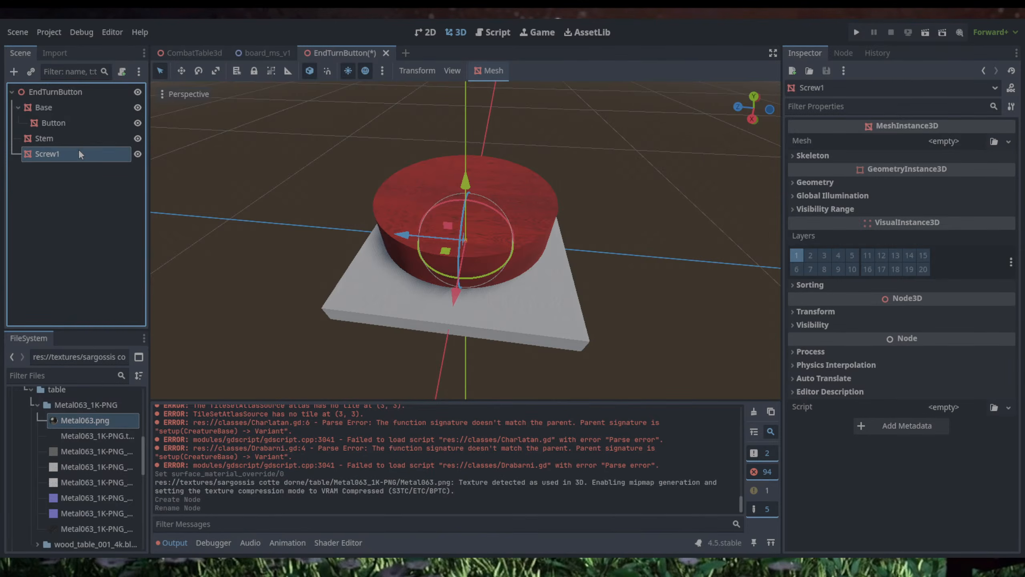
Step: Assign a new cylinder mesh to the Screw1 node
{"action": "left_click", "coordinate": [950, 142]}
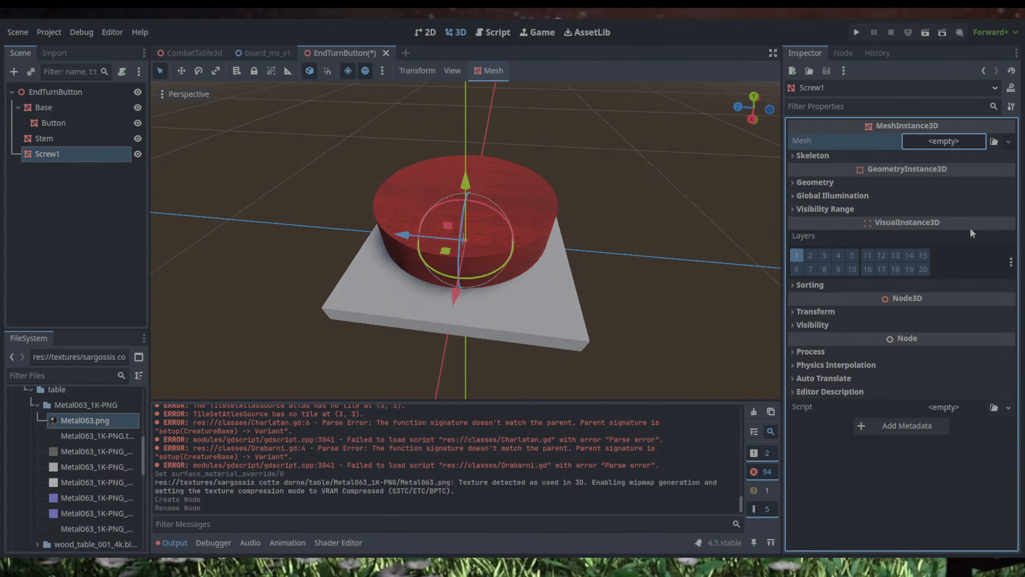
{"action": "left_click", "coordinate": [973, 242]}
{"action": "middle_click_drag", "start_coordinate": [748, 266], "coordinate": [708, 206]}
{"action": "middle_click_drag", "start_coordinate": [692, 164], "coordinate": [694, 206]}
{"action": "scroll", "coordinate": [694, 201], "scroll_direction": "down", "scroll_amount": 6}
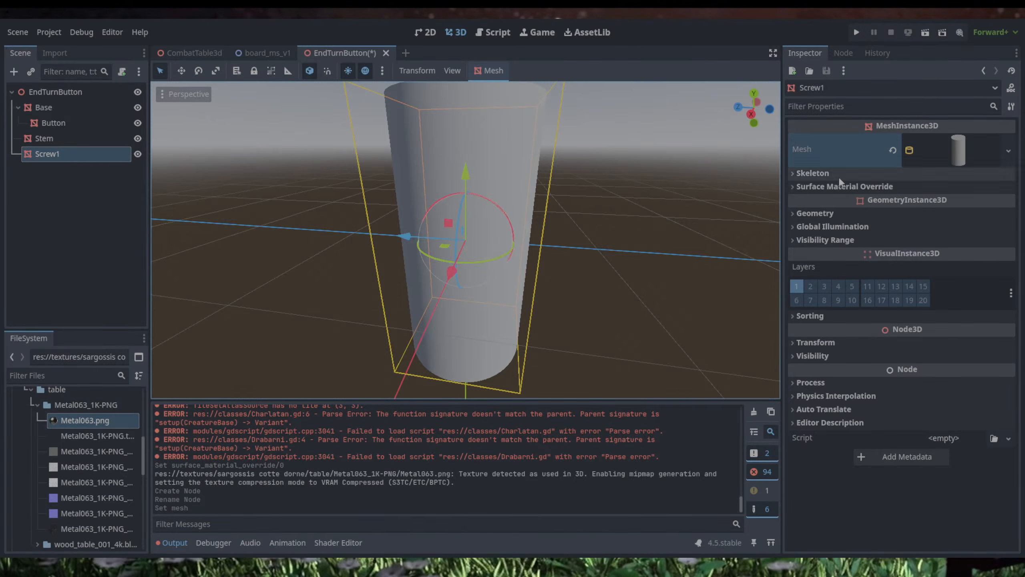
{"action": "left_click", "coordinate": [795, 213]}
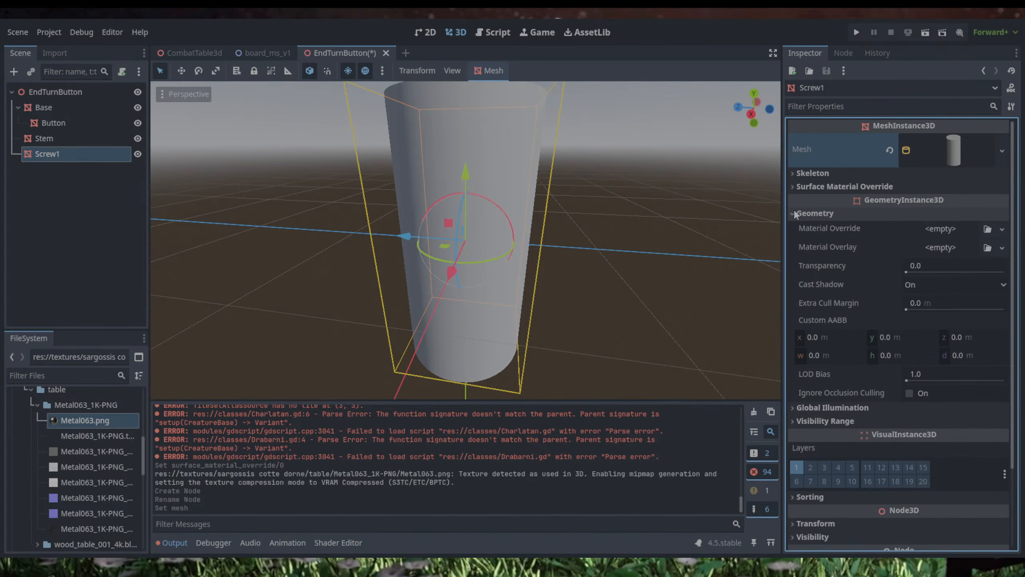
{"action": "left_click", "coordinate": [795, 213]}
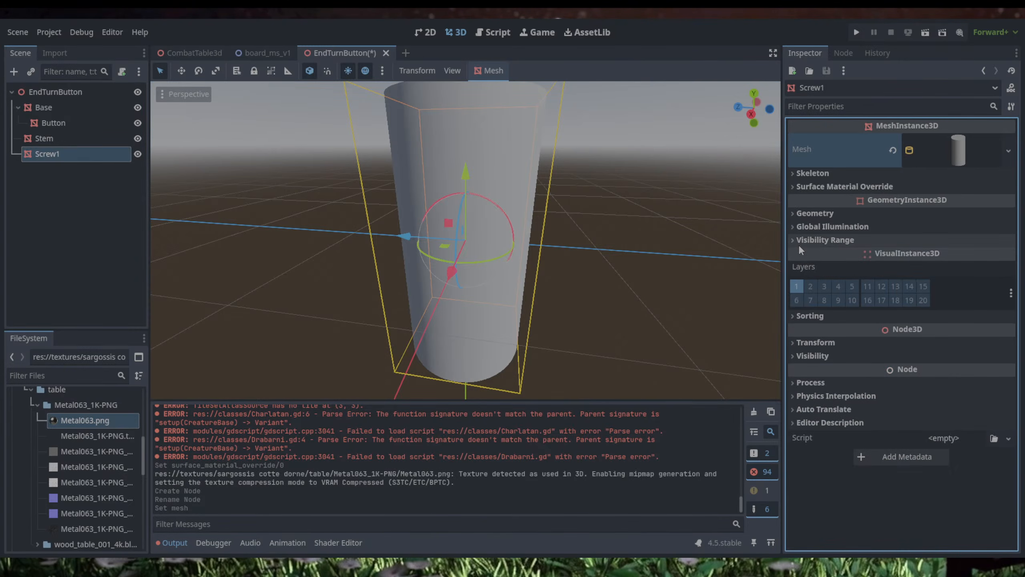
{"action": "left_click", "coordinate": [794, 187]}
{"action": "left_click", "coordinate": [794, 186]}
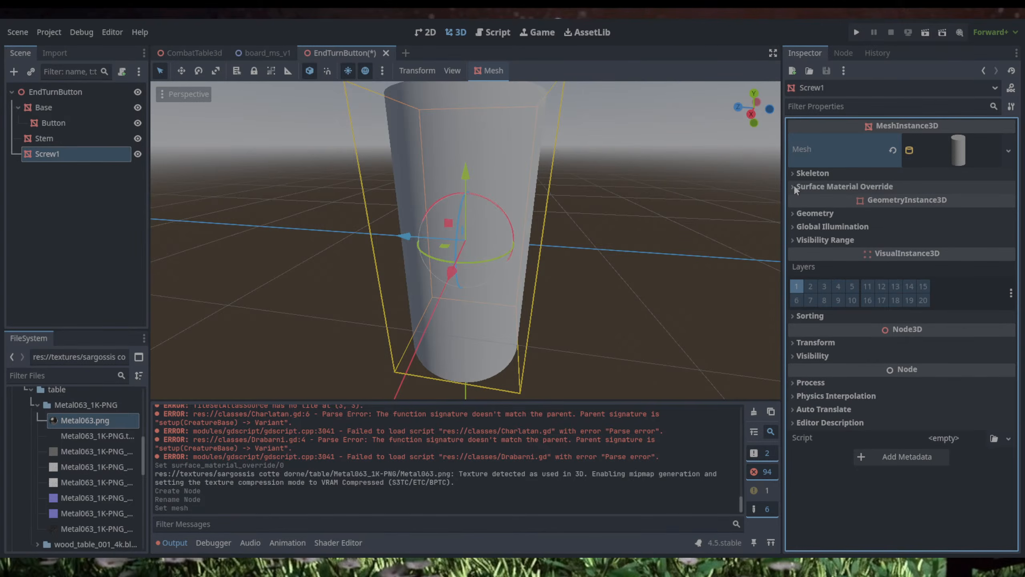
{"action": "left_click", "coordinate": [794, 343]}
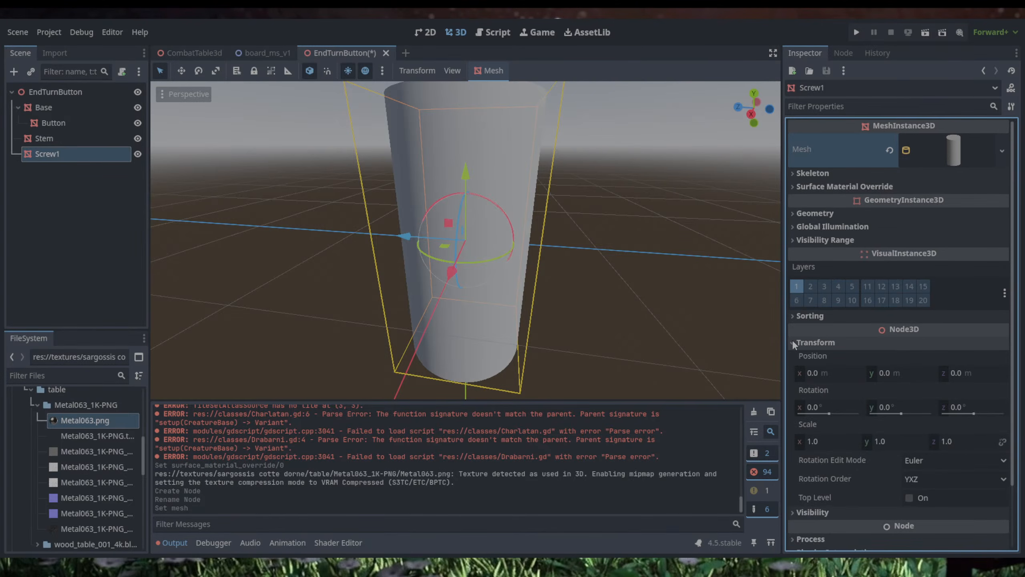
{"action": "left_click", "coordinate": [793, 343]}
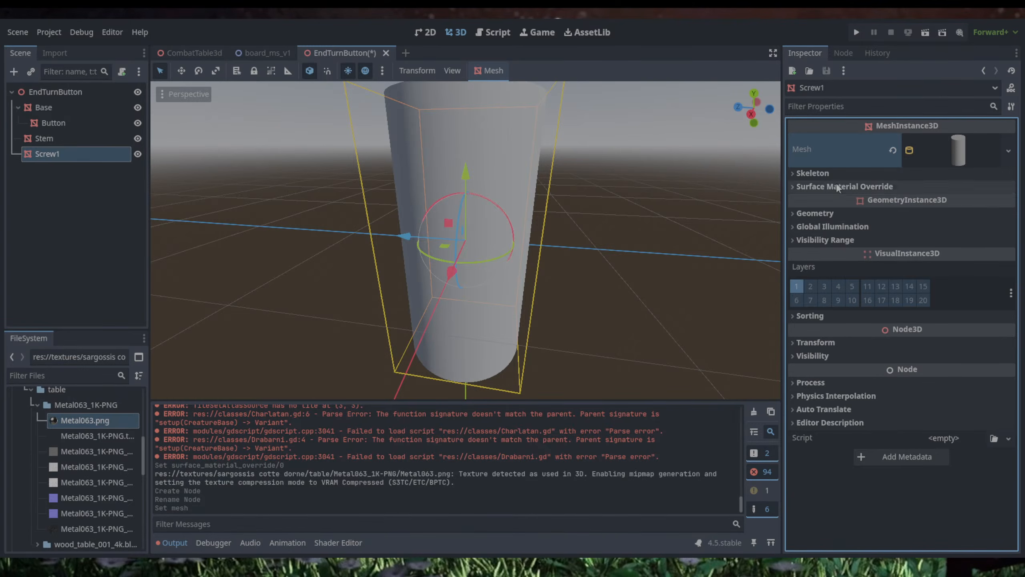
Step: Set both the top and bottom radius of Screw1's cylinder mesh to 0.035 m
{"action": "left_click", "coordinate": [947, 153]}
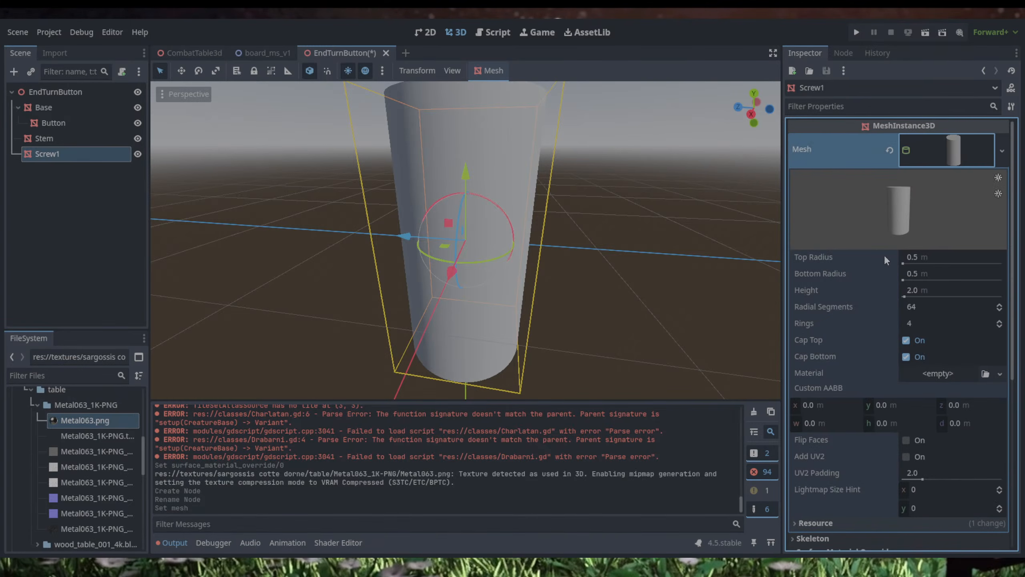
{"action": "left_click", "coordinate": [914, 257]}
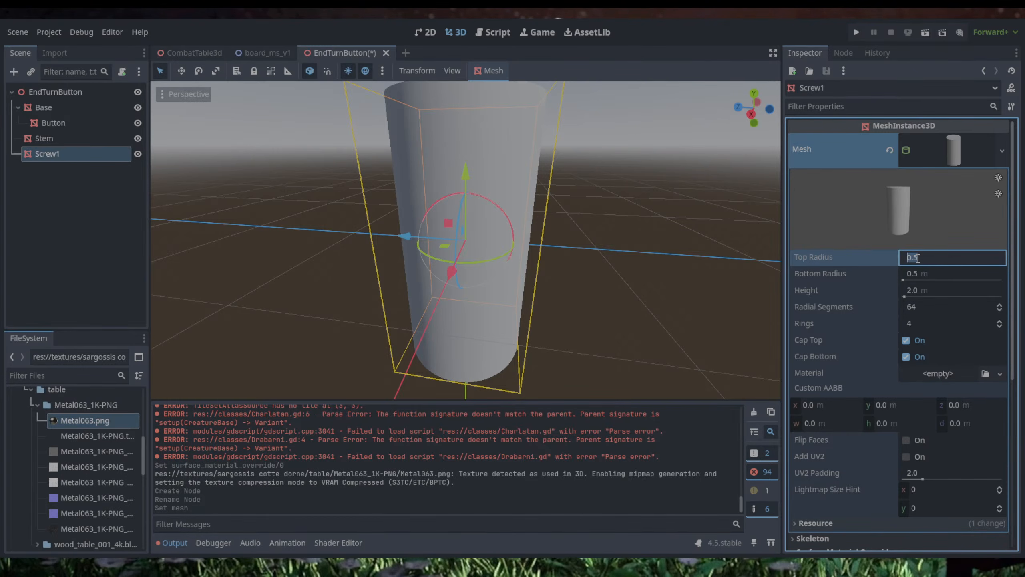
{"action": "type", "text": "0"}
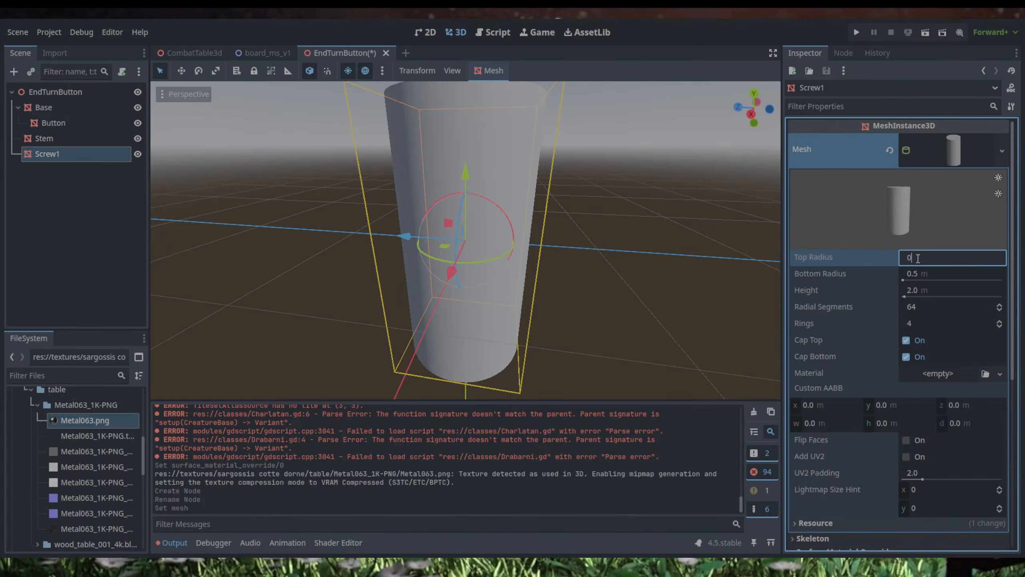
{"action": "type", "text": "."}
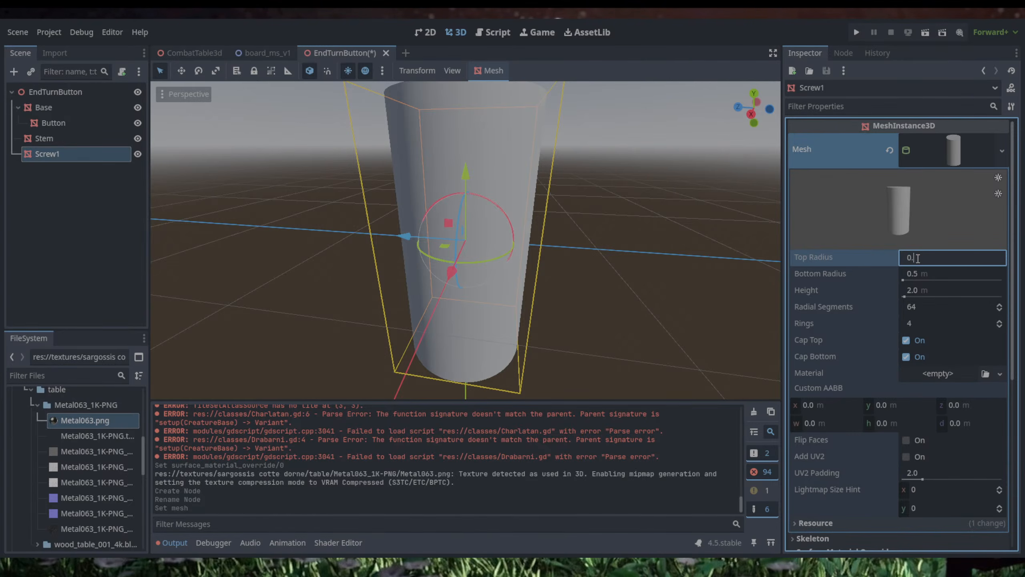
{"action": "type", "text": "035"}
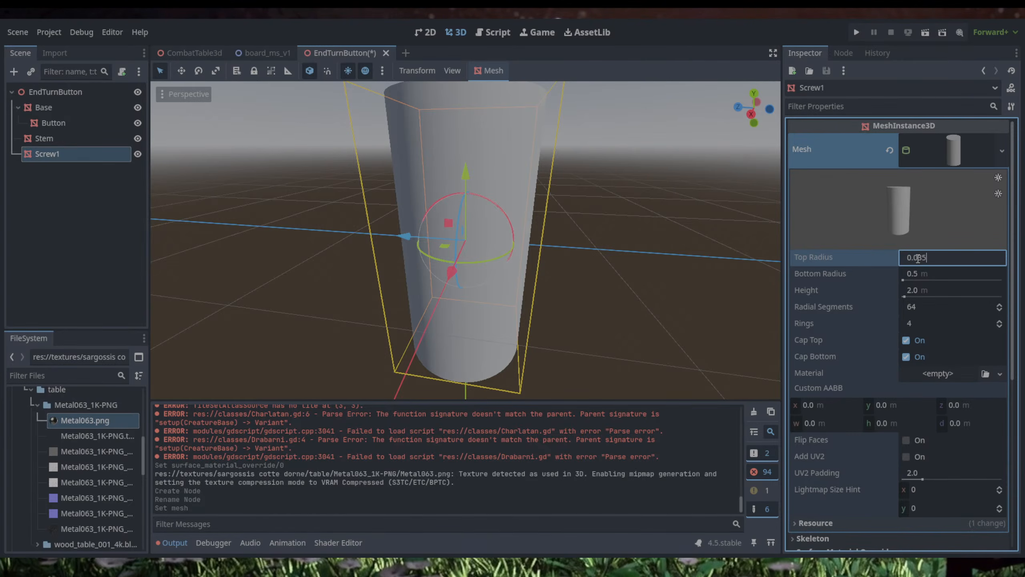
{"action": "key", "text": "Return"}
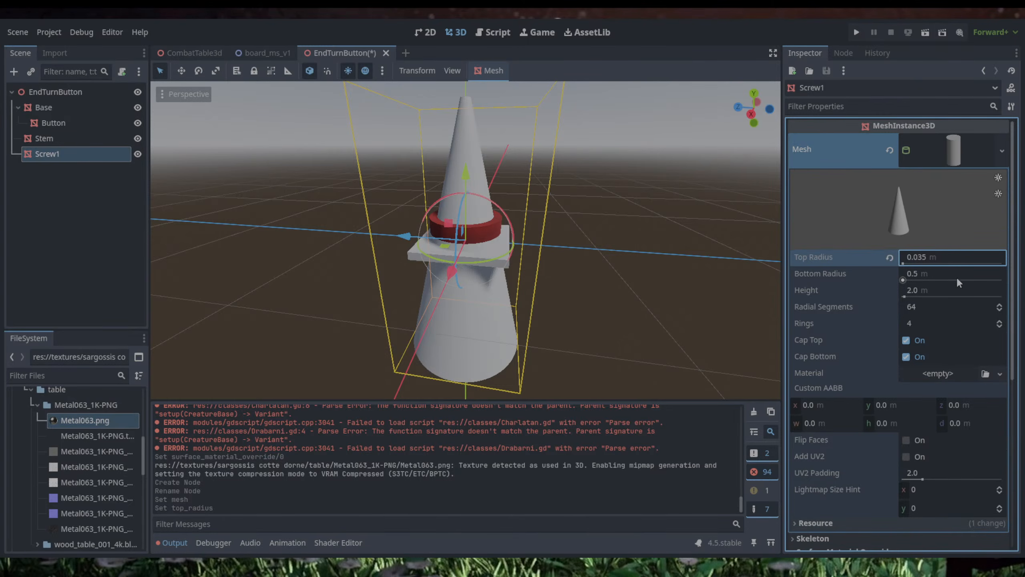
{"action": "left_click", "coordinate": [924, 271]}
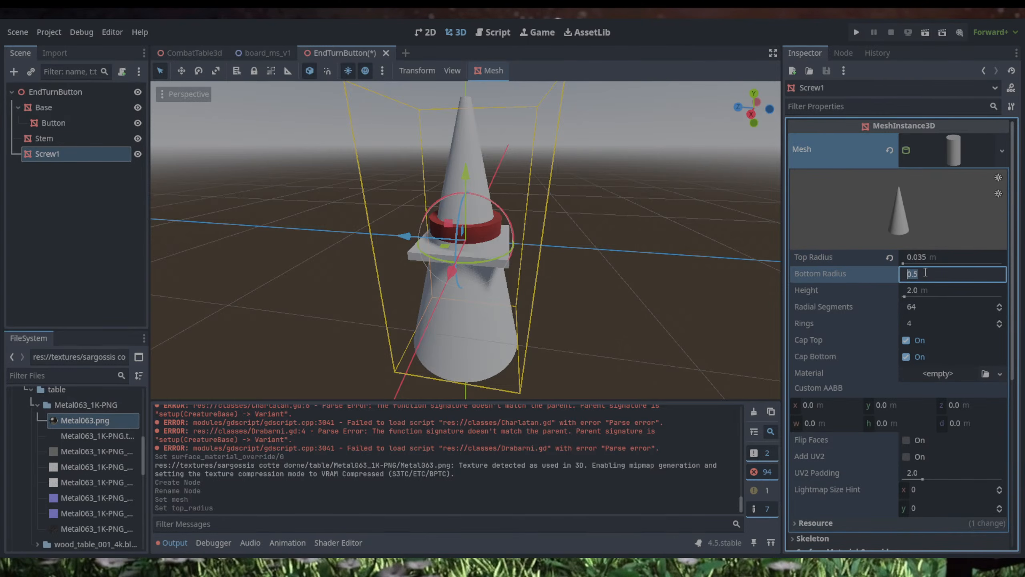
{"action": "type", "text": "0.035"}
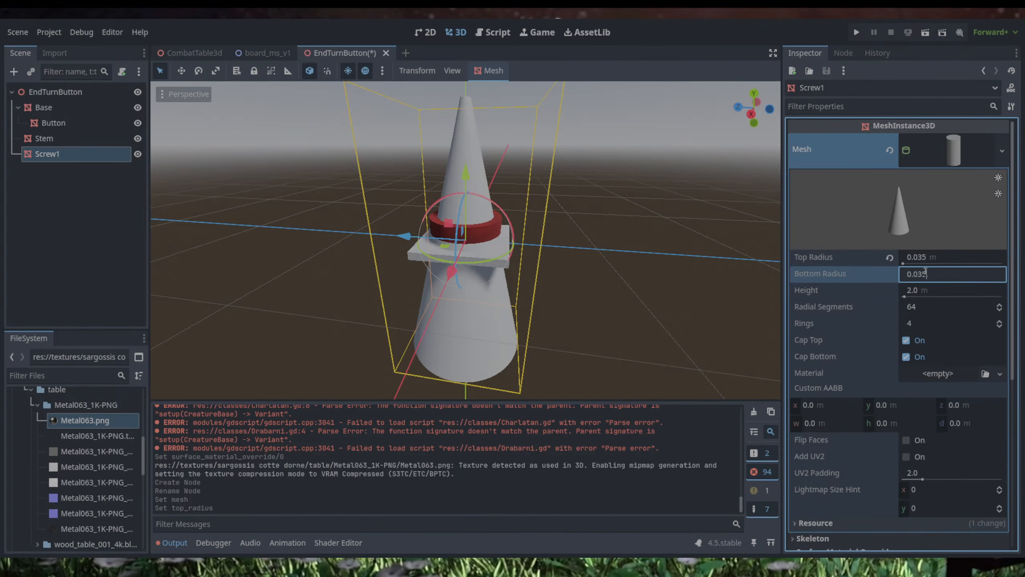
{"action": "key", "text": "Return"}
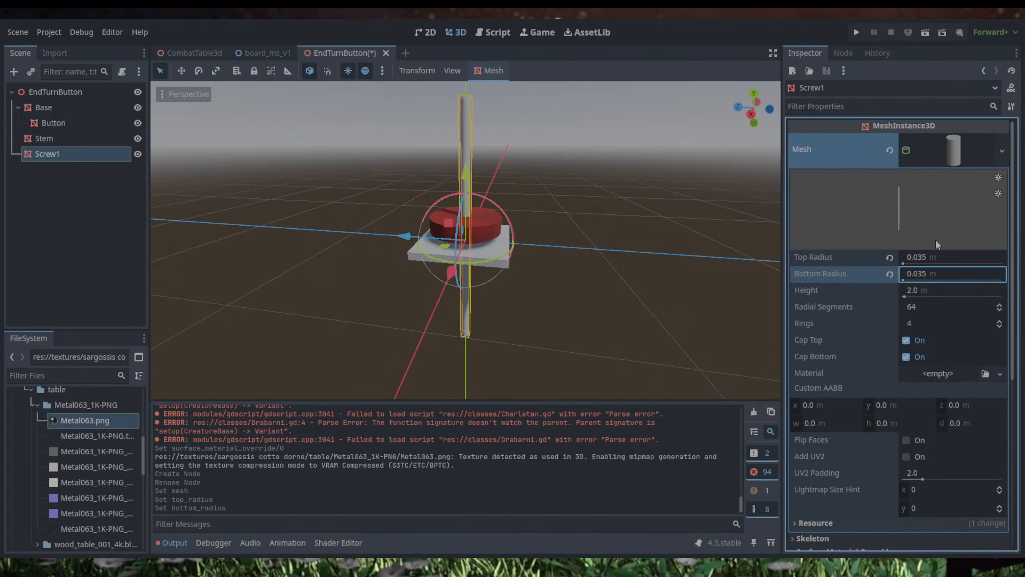
Step: Set the height of Screw1's cylinder mesh to 0.04 m
{"action": "left_click", "coordinate": [919, 289]}
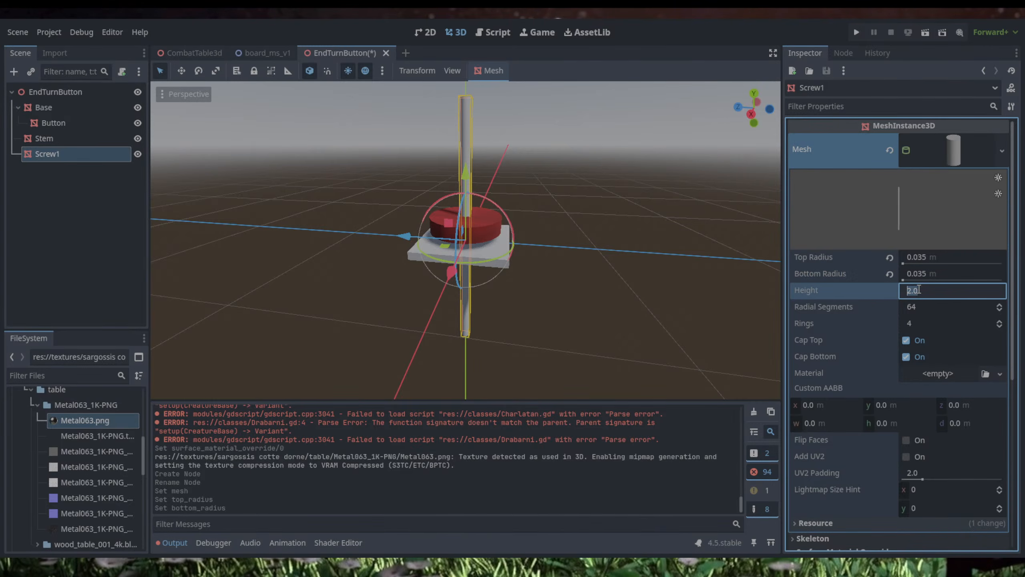
{"action": "type", "text": "0.0"}
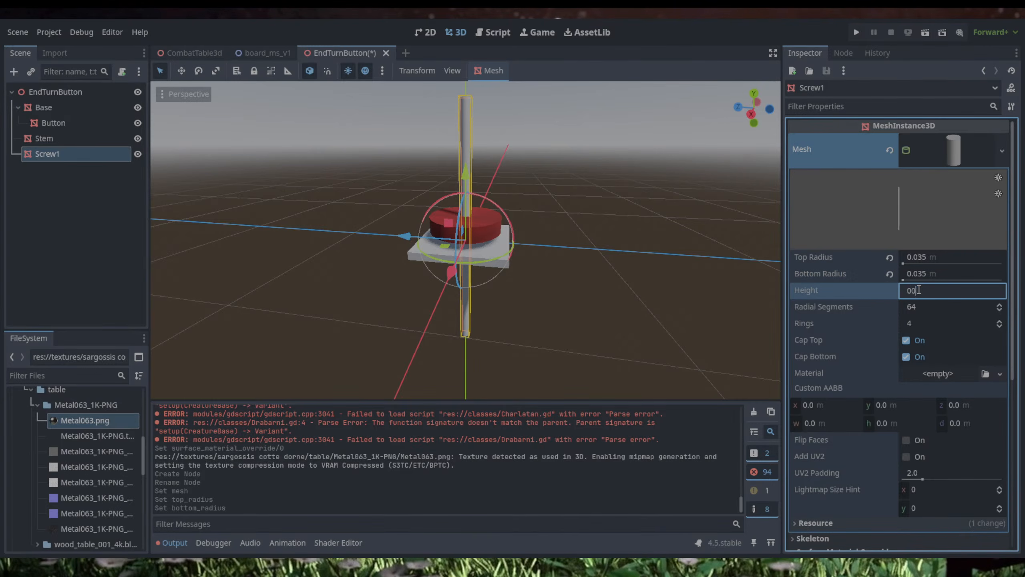
{"action": "type", "text": "04"}
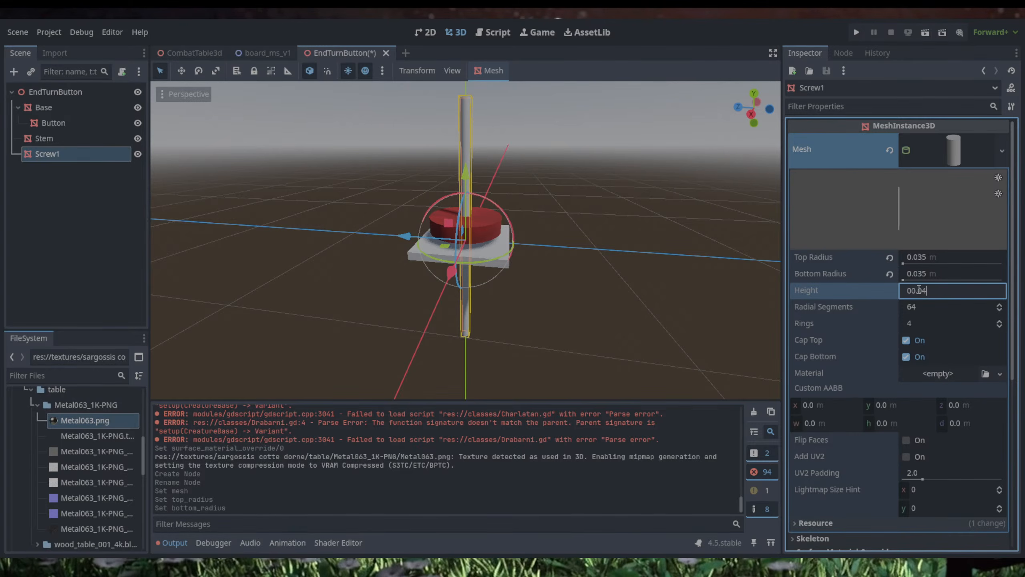
{"action": "key", "text": "Return"}
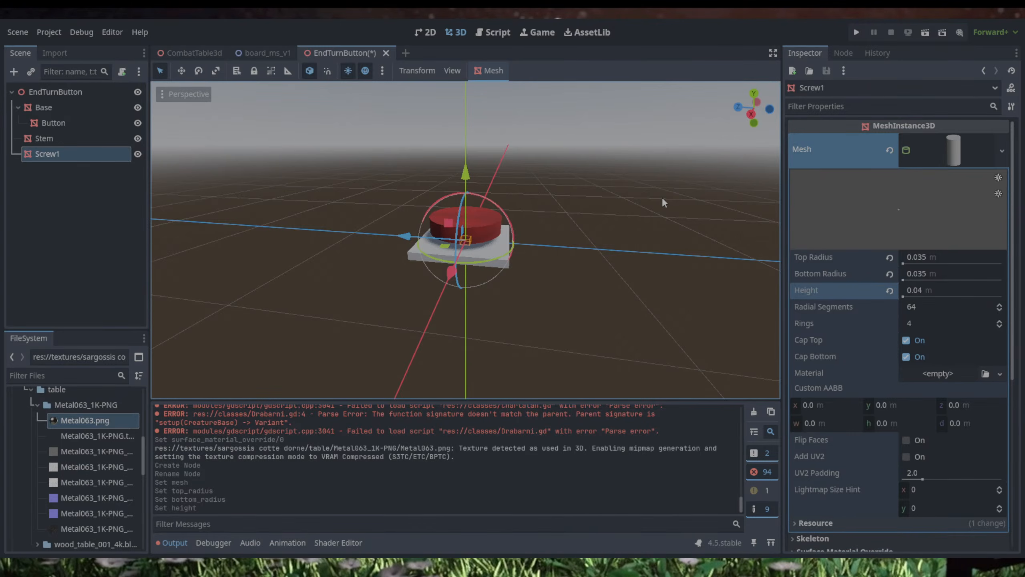
Step: Move Screw1 from the center to a front corner of the base and raise it so it protrudes from the base's top surface
{"action": "middle_click_drag", "start_coordinate": [663, 199], "coordinate": [681, 246]}
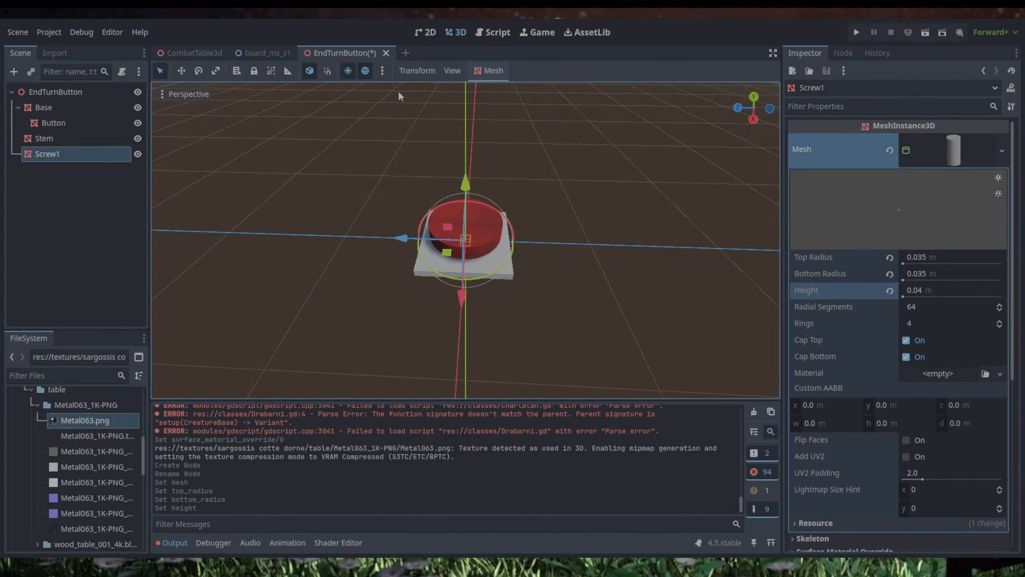
{"action": "left_click", "coordinate": [184, 72]}
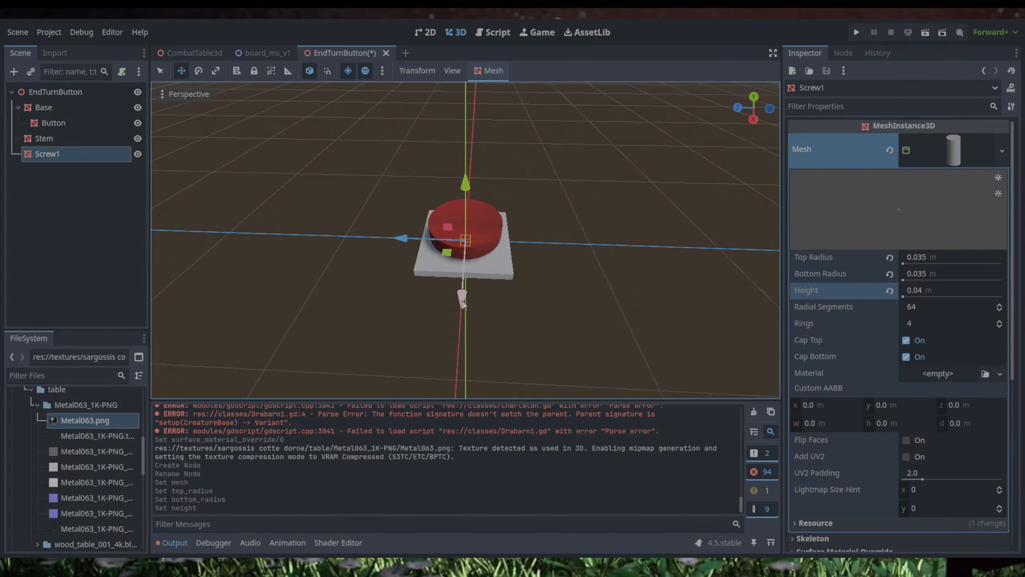
{"action": "left_click_drag", "start_coordinate": [462, 303], "coordinate": [461, 338]}
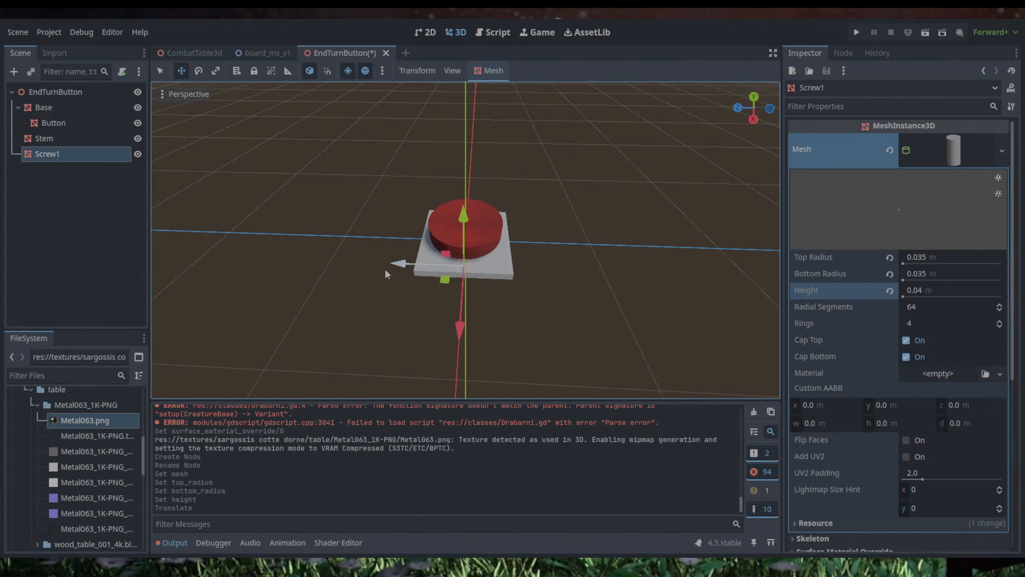
{"action": "left_click_drag", "start_coordinate": [397, 267], "coordinate": [437, 268]}
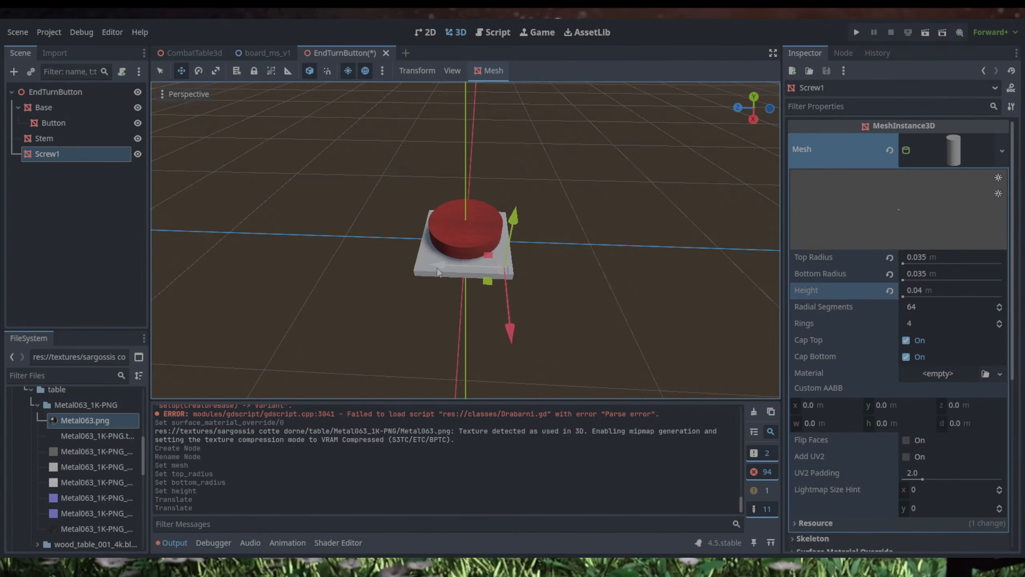
{"action": "scroll", "coordinate": [617, 268], "scroll_direction": "up", "scroll_amount": 3}
{"action": "middle_click_drag", "start_coordinate": [617, 263], "coordinate": [399, 214]}
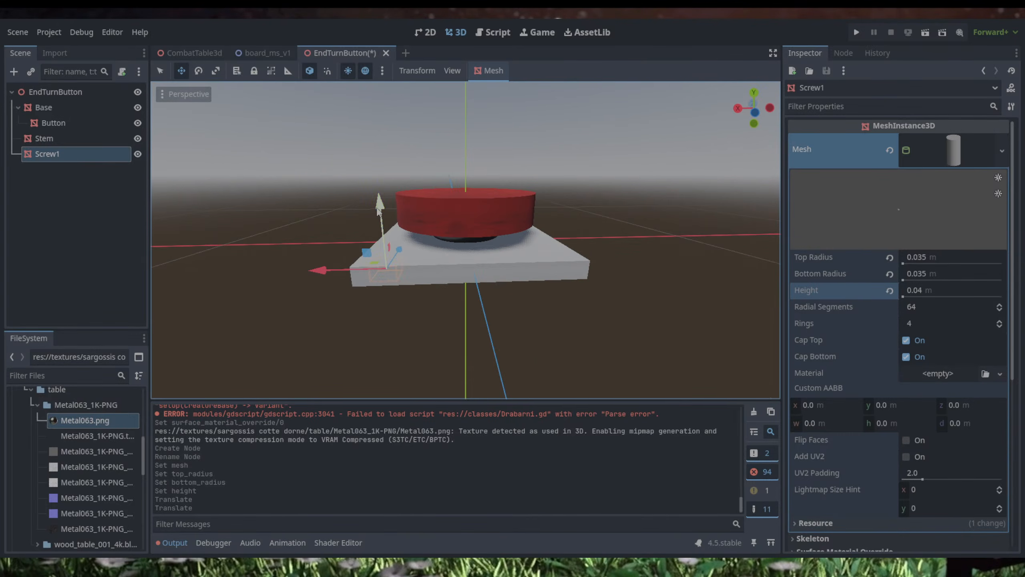
{"action": "left_click_drag", "start_coordinate": [378, 210], "coordinate": [328, 204]}
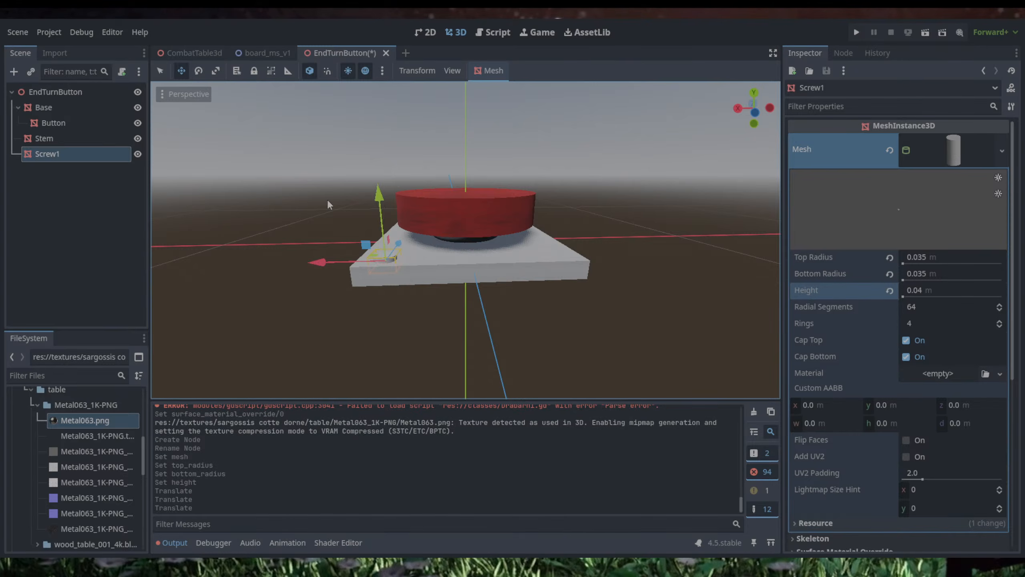
Step: Fine-tune Screw1's placement by nudging it slightly along the X and Z axes at the base's corner
{"action": "middle_click_drag", "start_coordinate": [327, 204], "coordinate": [502, 298]}
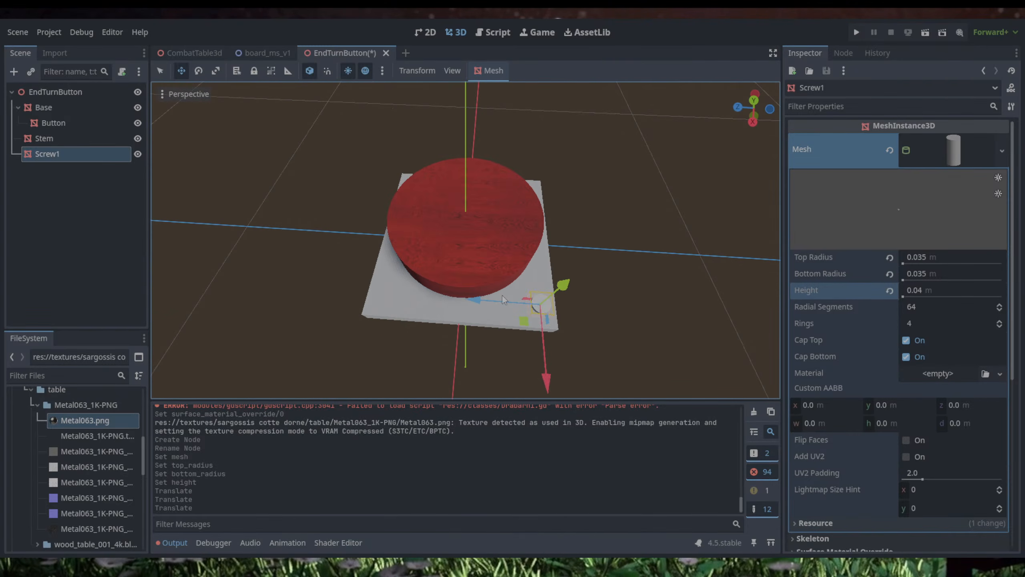
{"action": "left_click_drag", "start_coordinate": [548, 387], "coordinate": [550, 396]}
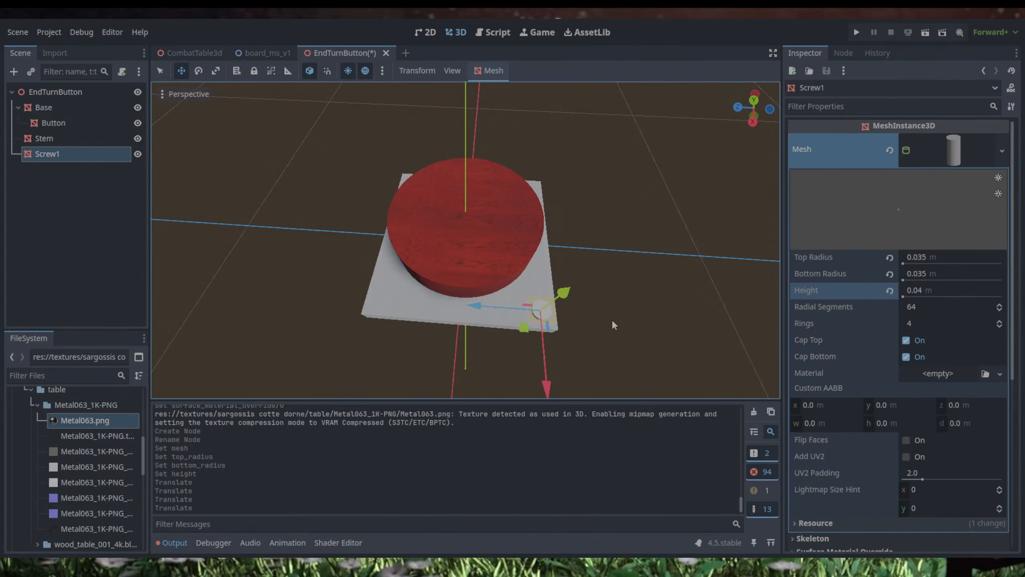
{"action": "middle_click_drag", "start_coordinate": [613, 325], "coordinate": [583, 302]}
{"action": "left_click_drag", "start_coordinate": [459, 304], "coordinate": [454, 301]}
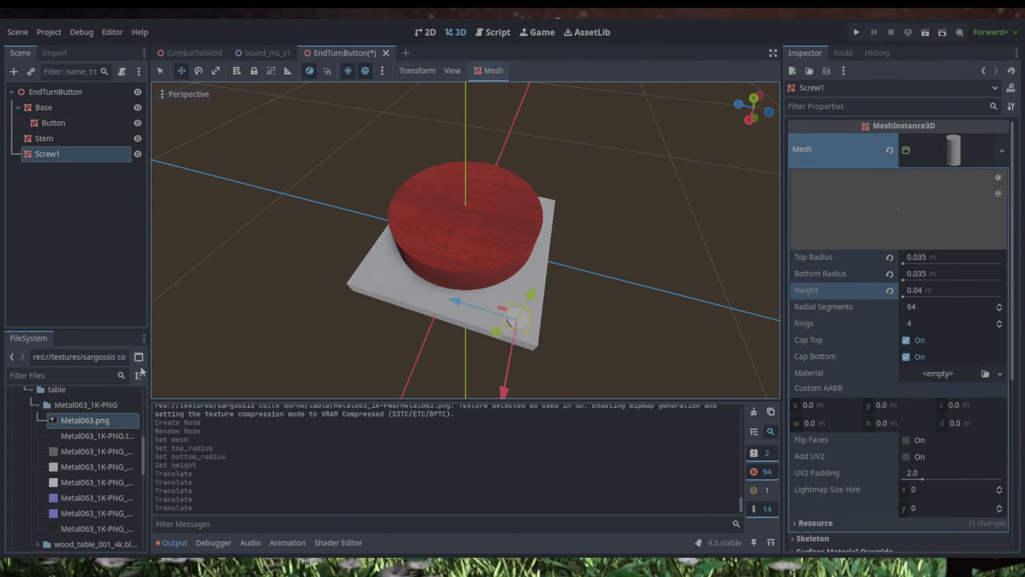
Step: Create a new standard material in slot 0 of Screw1's surface material override
{"action": "left_click", "coordinate": [934, 150]}
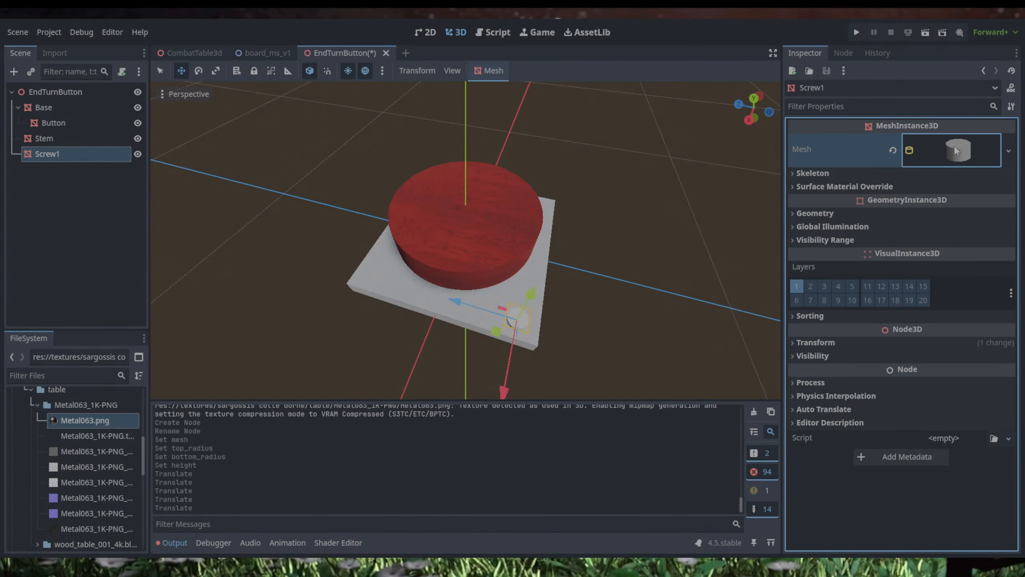
{"action": "left_click", "coordinate": [792, 186]}
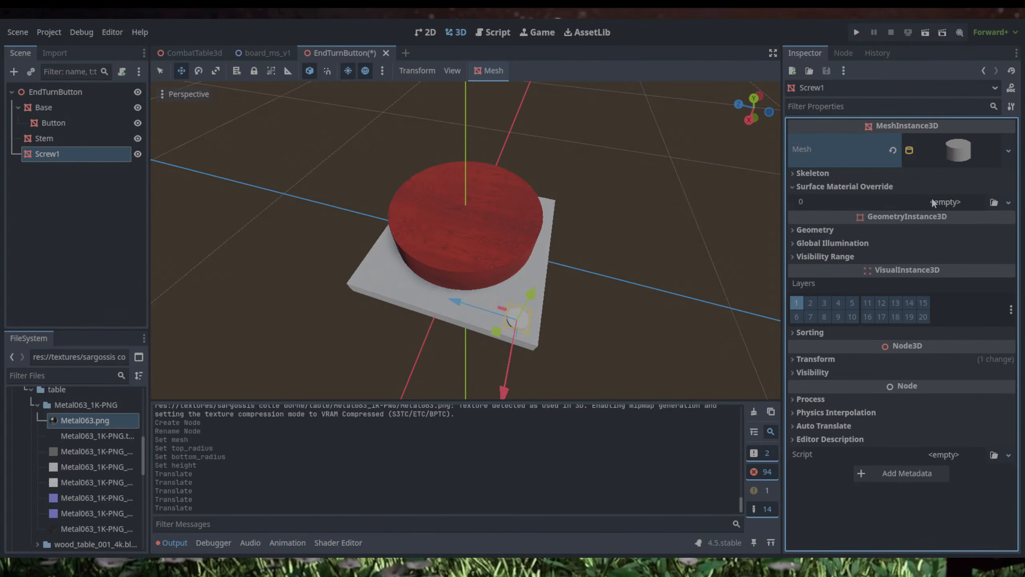
{"action": "left_click", "coordinate": [990, 200]}
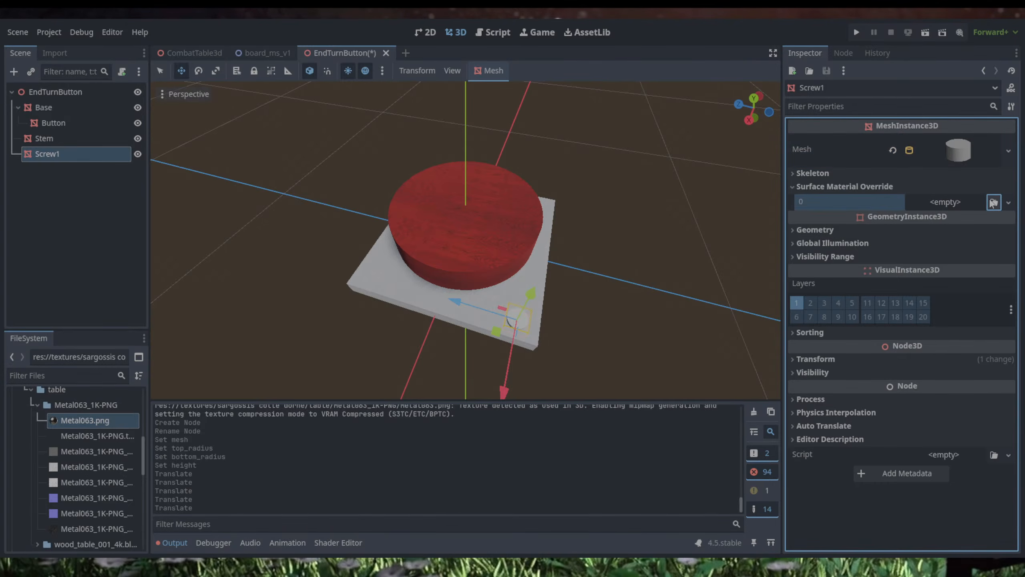
{"action": "left_click", "coordinate": [949, 202]}
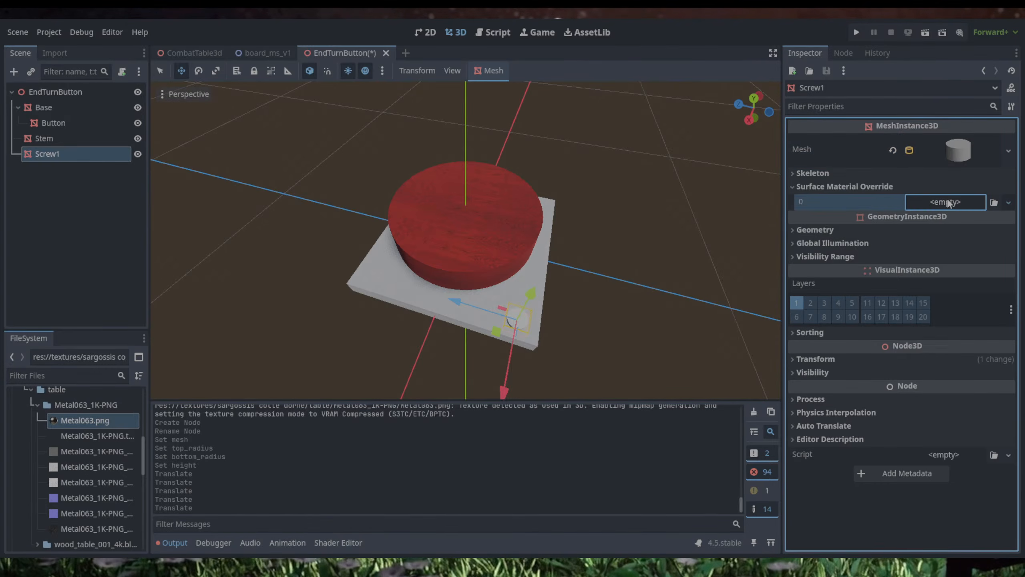
{"action": "left_click", "coordinate": [961, 235]}
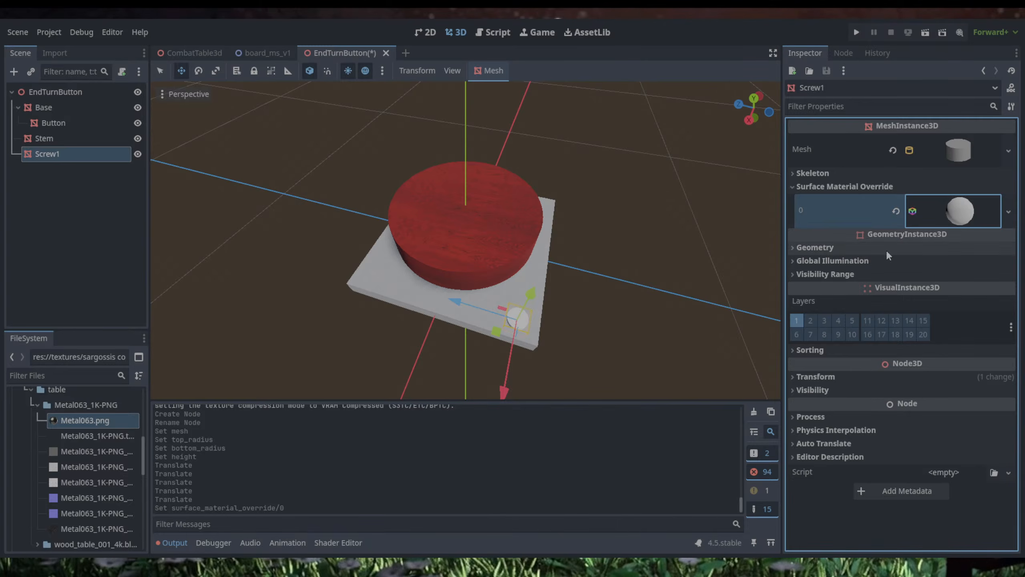
Step: Assign the Metal063.png texture as the albedo texture of Screw1's override material
{"action": "left_click", "coordinate": [958, 219]}
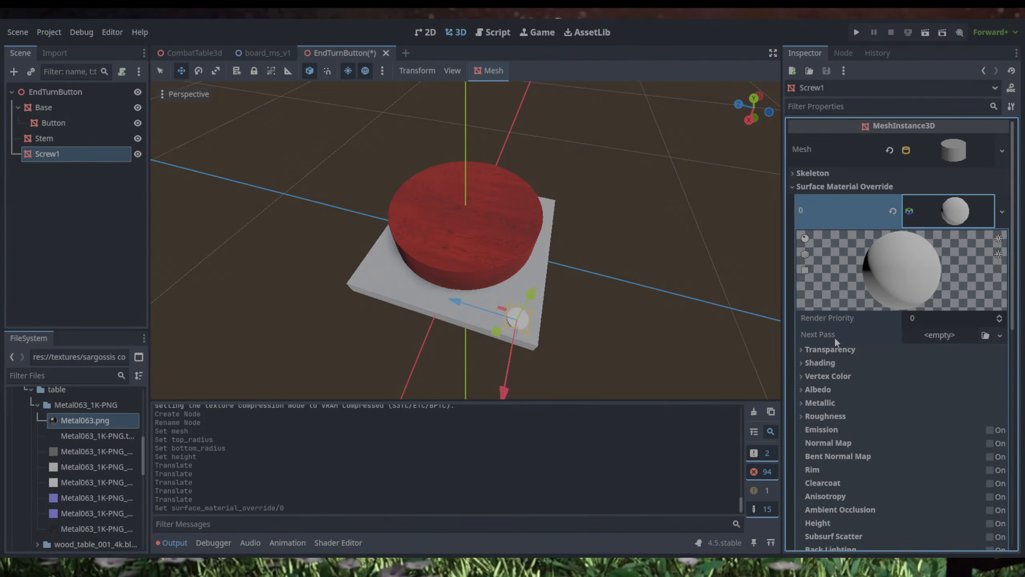
{"action": "left_click", "coordinate": [815, 389]}
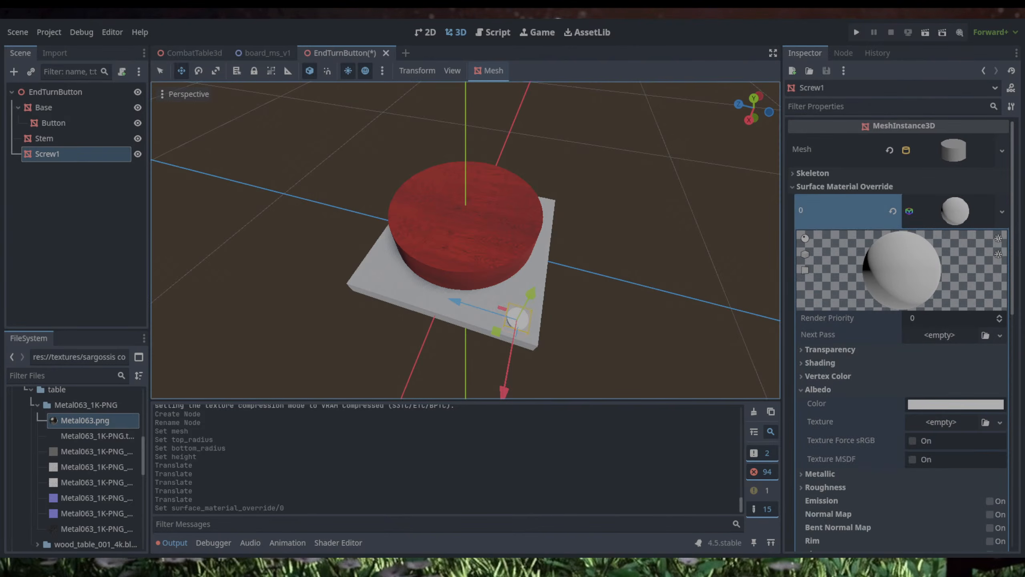
{"action": "left_click_drag", "start_coordinate": [110, 420], "coordinate": [943, 431]}
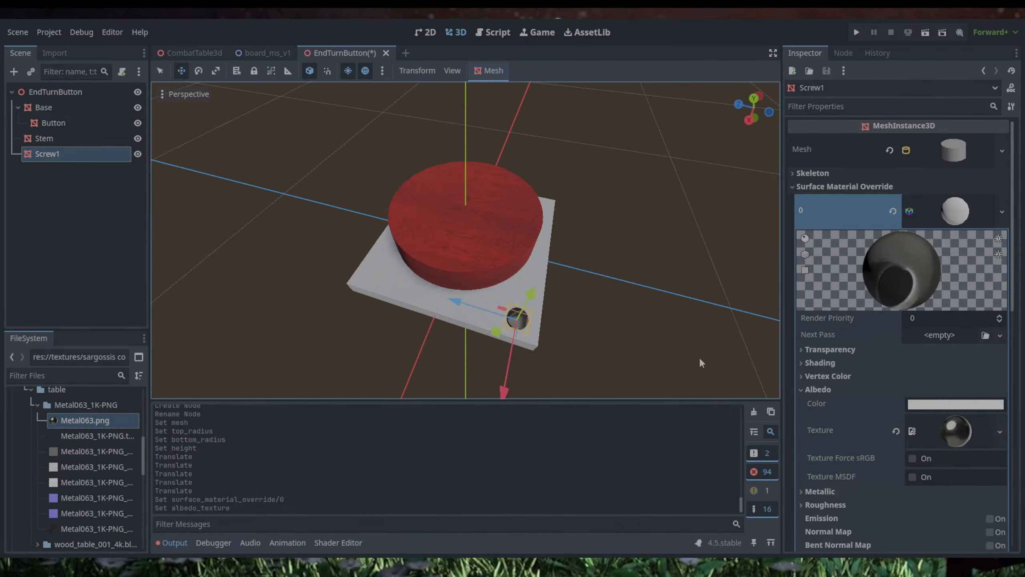
{"action": "middle_click_drag", "start_coordinate": [698, 356], "coordinate": [705, 258]}
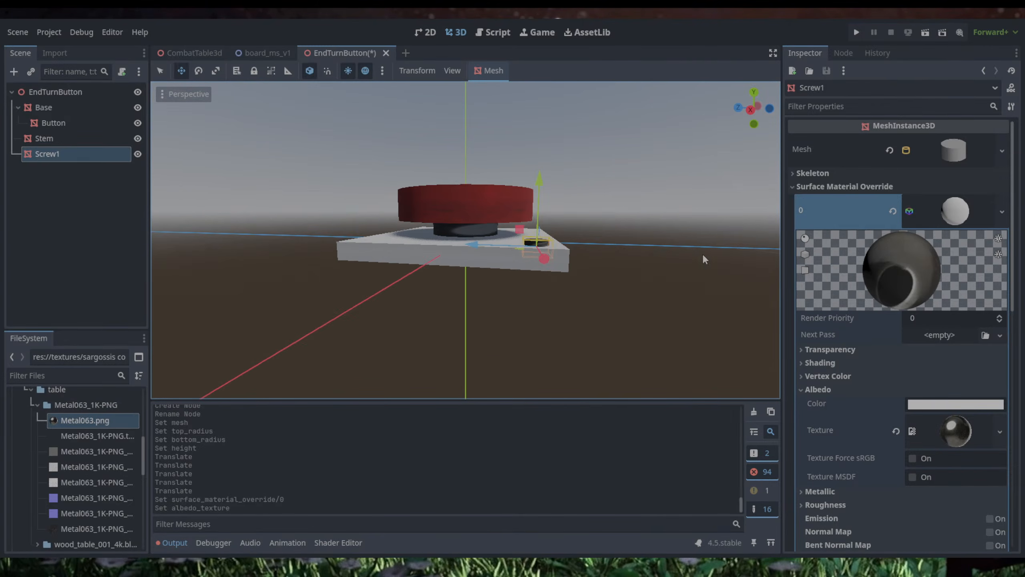
{"action": "left_click", "coordinate": [464, 232]}
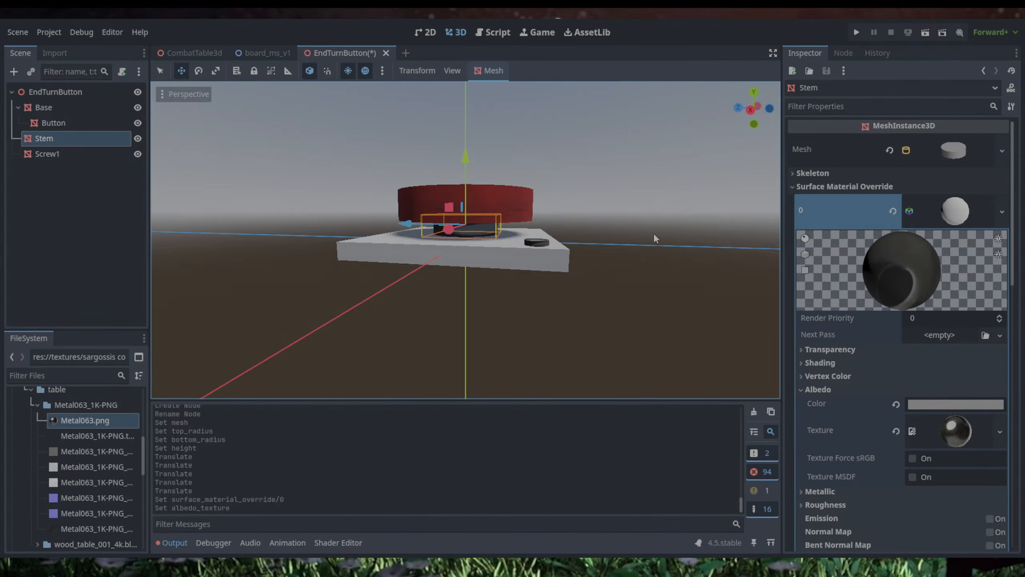
{"action": "middle_click_drag", "start_coordinate": [654, 232], "coordinate": [629, 261]}
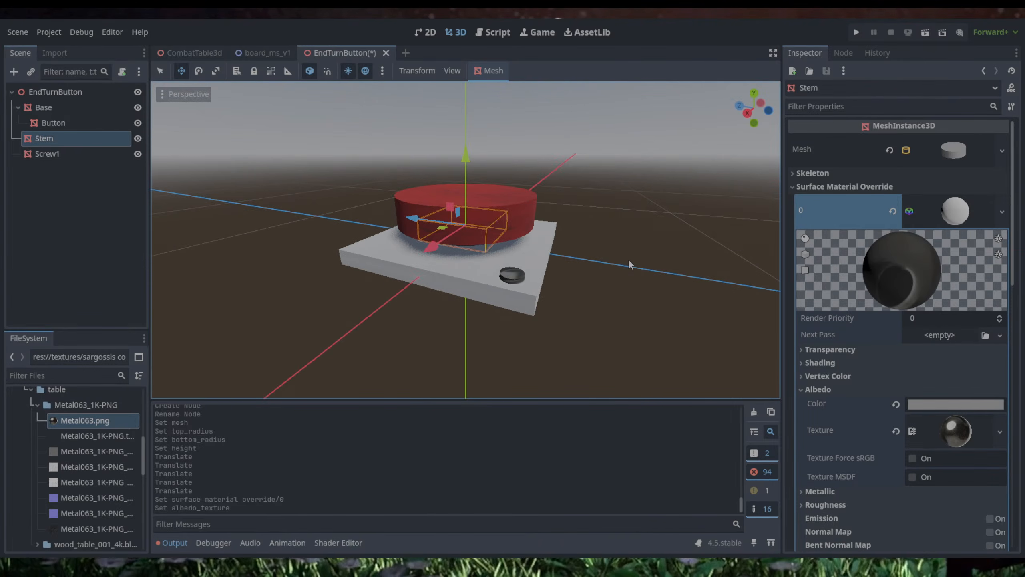
{"action": "middle_click_drag", "start_coordinate": [631, 265], "coordinate": [641, 261]}
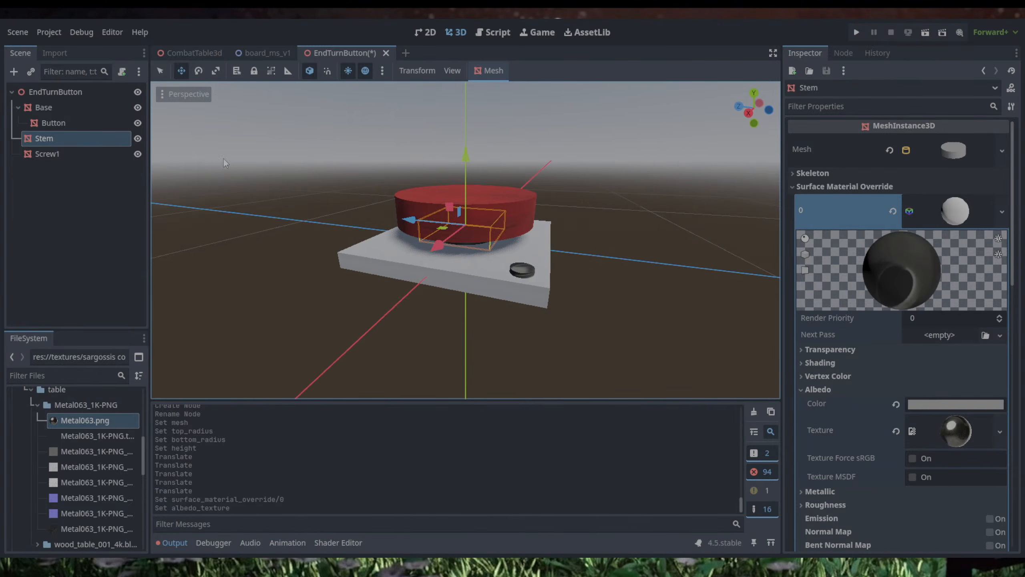
Step: Paste three copies of the Screw1 node into the scene tree
{"action": "left_click", "coordinate": [69, 149]}
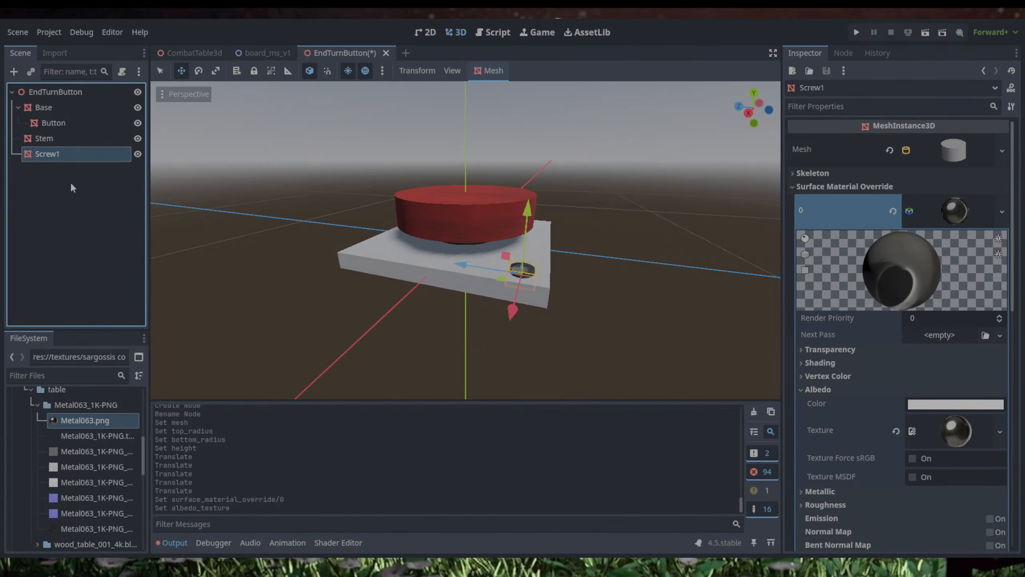
{"action": "key", "text": "ctrl+v"}
{"action": "key", "text": "ctrl+v"}
{"action": "key", "text": "ctrl+v"}
Step: Reparent the three nested screw copies directly under the EndTurnButton root node
{"action": "left_click", "coordinate": [62, 172]}
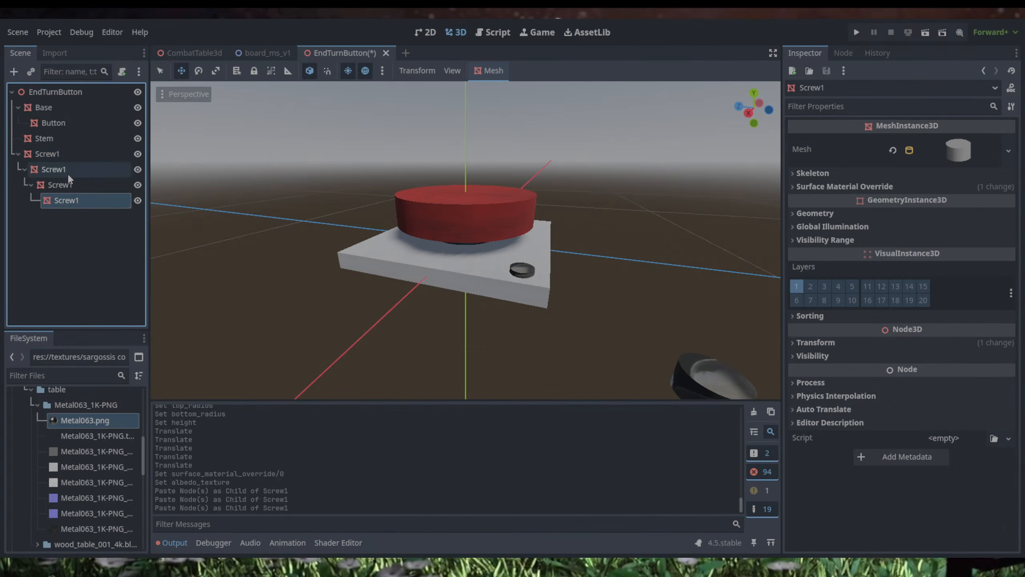
{"action": "left_click_drag", "start_coordinate": [59, 173], "coordinate": [56, 94]}
{"action": "left_click_drag", "start_coordinate": [52, 188], "coordinate": [65, 93]}
Step: Try placing Screw2 on the base's other front corner, and undo the move
{"action": "left_click", "coordinate": [48, 169]}
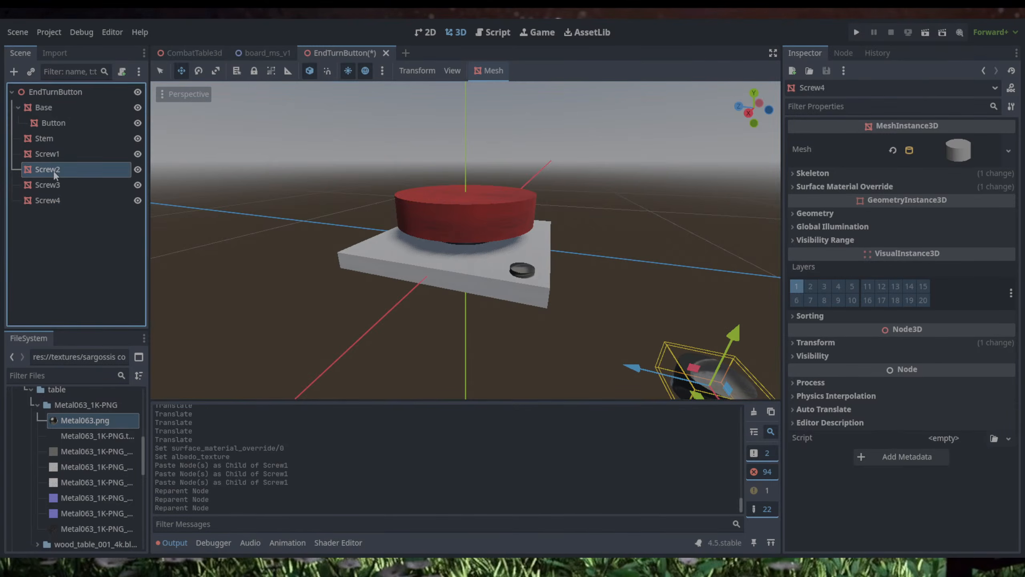
{"action": "middle_click_drag", "start_coordinate": [679, 181], "coordinate": [671, 146]}
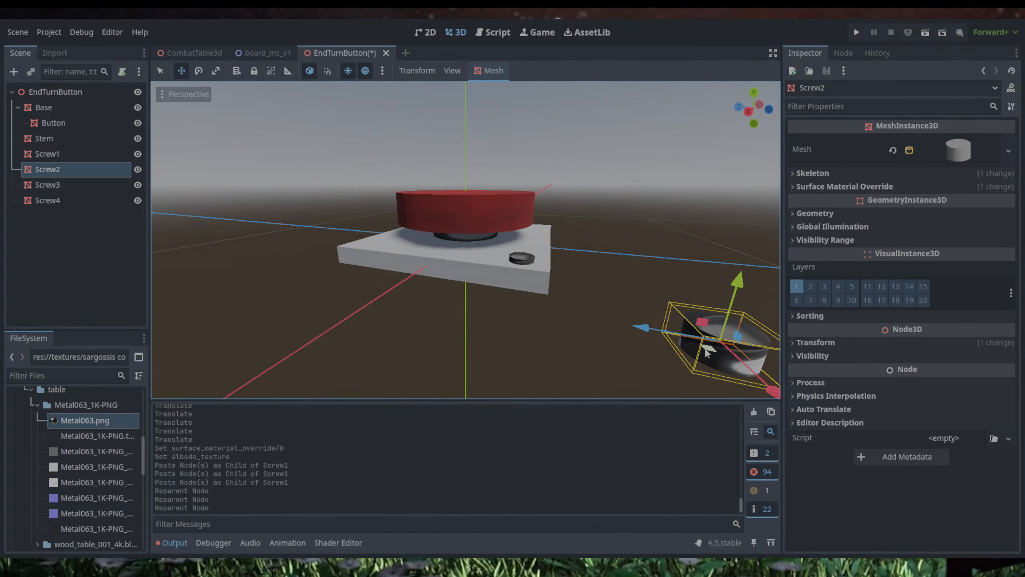
{"action": "left_click_drag", "start_coordinate": [708, 352], "coordinate": [356, 244]}
{"action": "middle_click_drag", "start_coordinate": [218, 217], "coordinate": [294, 283]}
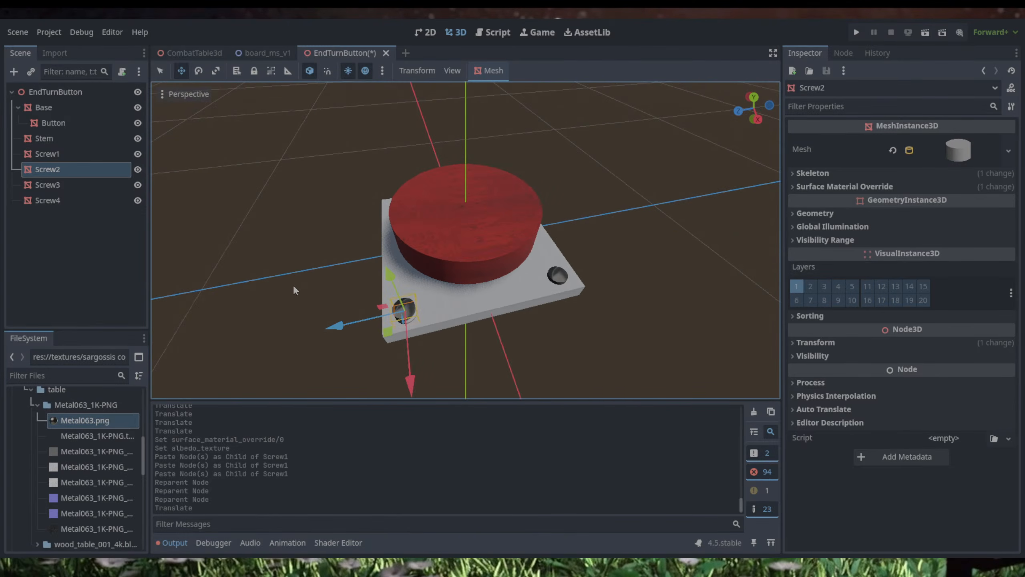
{"action": "left_click", "coordinate": [90, 185]}
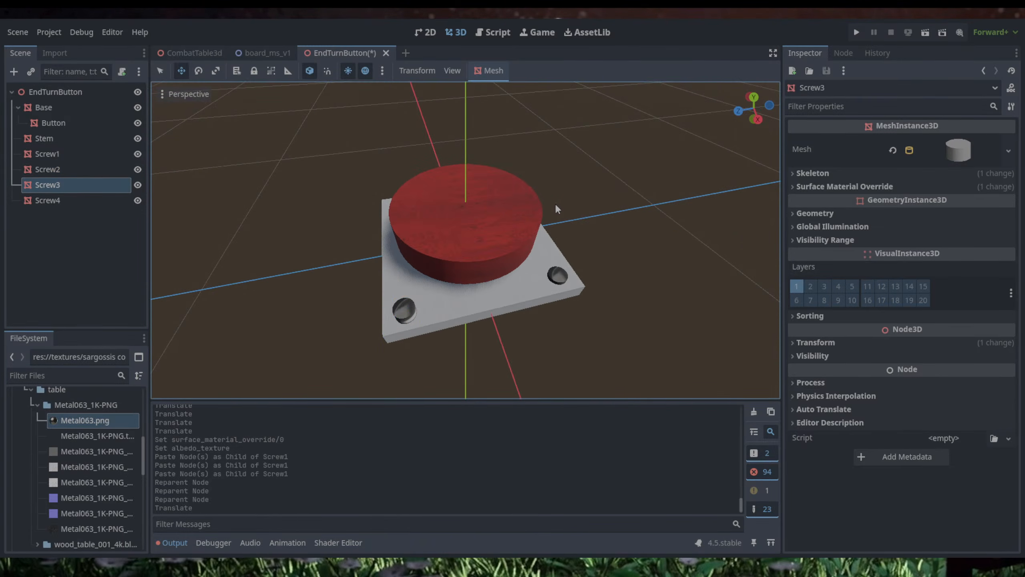
{"action": "key", "text": "ctrl+z"}
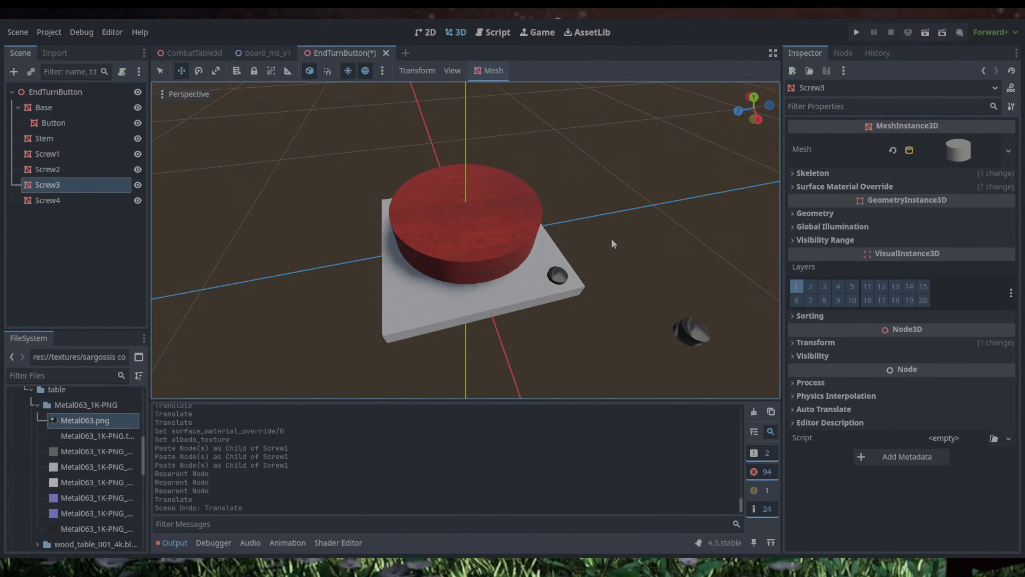
Step: Try nesting Screw3 and Screw4 together under the Screw2 node in the scene tree
{"action": "middle_click_drag", "start_coordinate": [612, 243], "coordinate": [550, 177]}
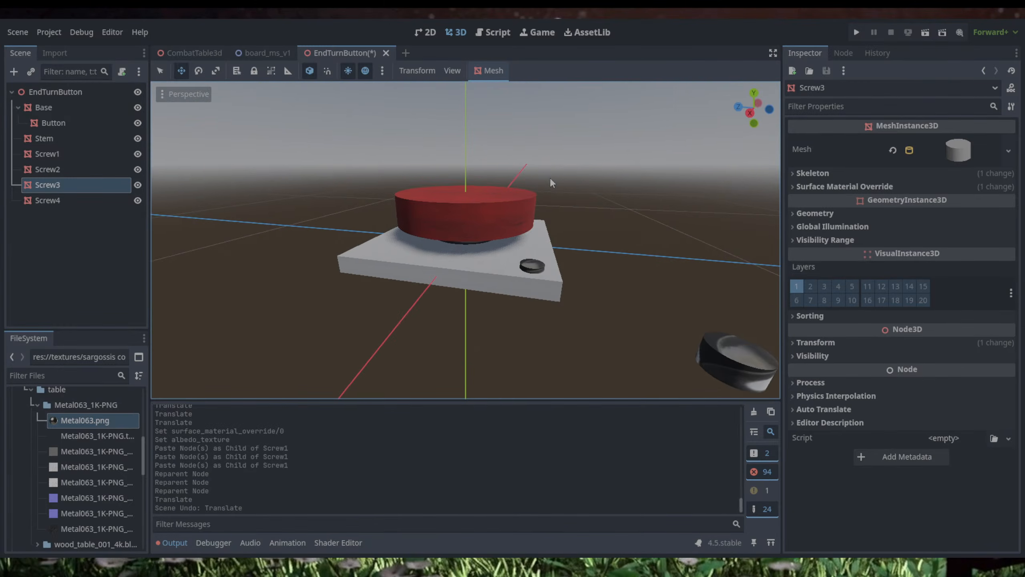
{"action": "left_click", "coordinate": [60, 165]}
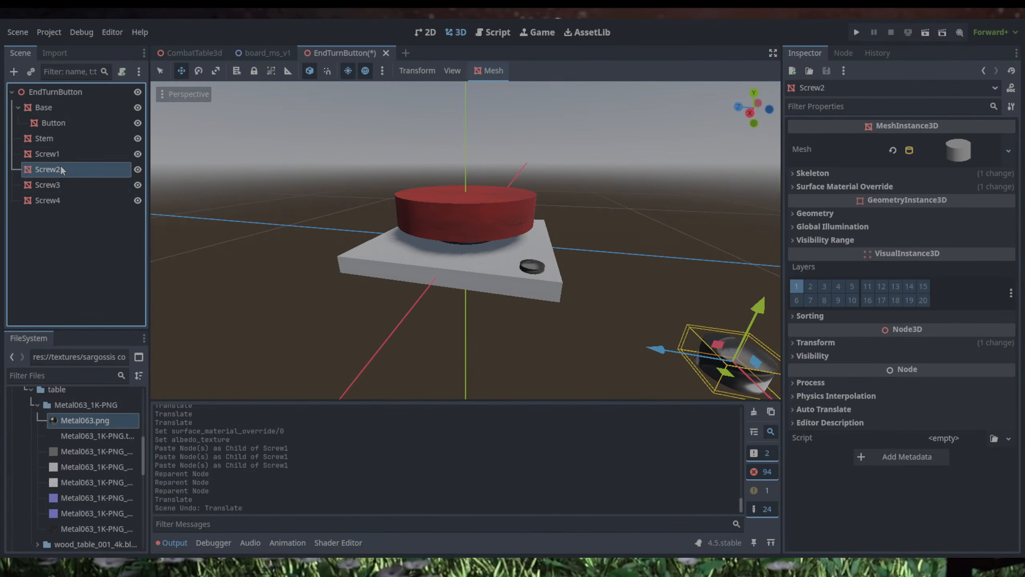
{"action": "left_click", "coordinate": [69, 197], "text": "shift"}
{"action": "left_click", "coordinate": [67, 185], "text": "ctrl"}
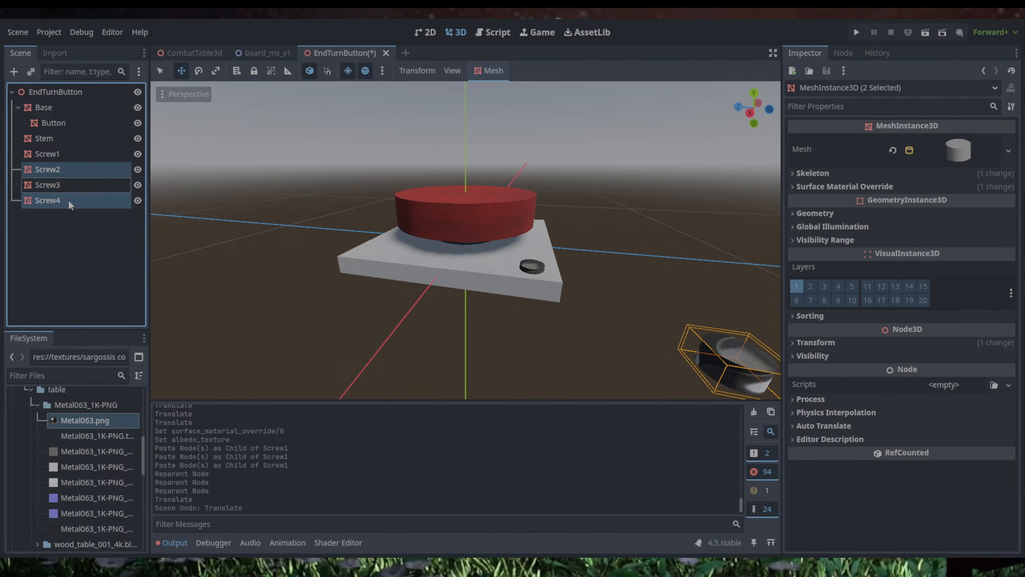
{"action": "left_click", "coordinate": [68, 200], "text": "ctrl"}
{"action": "left_click", "coordinate": [60, 170]}
{"action": "left_click", "coordinate": [61, 188]}
{"action": "left_click", "coordinate": [63, 199], "text": "ctrl"}
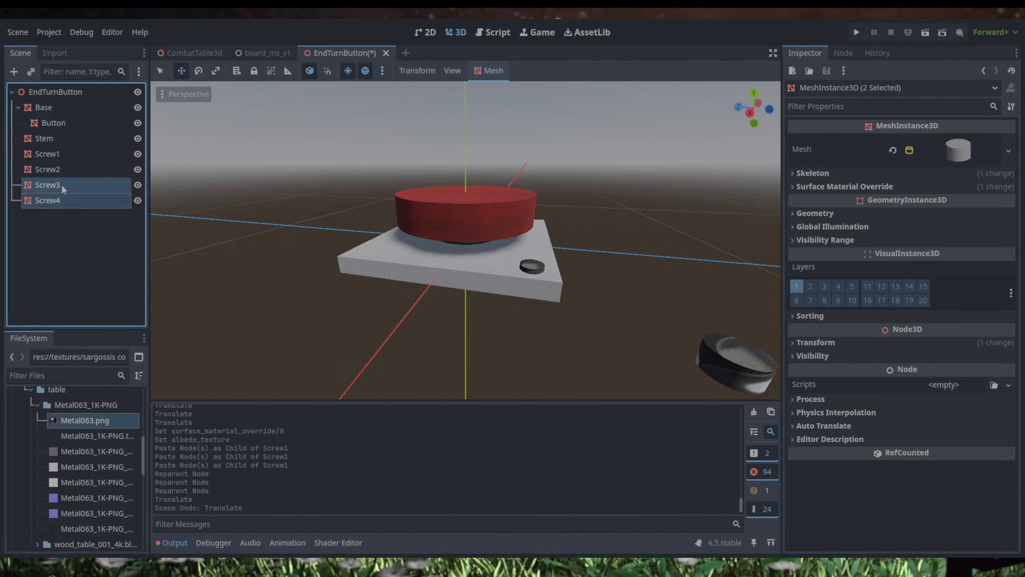
{"action": "left_click_drag", "start_coordinate": [61, 185], "coordinate": [68, 169]}
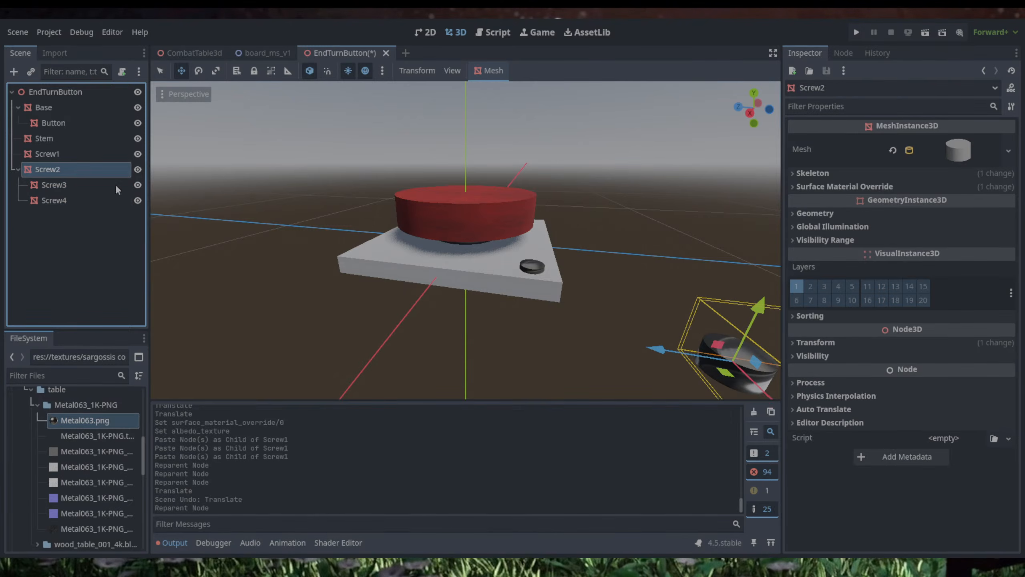
Step: Try moving Screw2 with its nested copies to a free corner of the base, and undo both the move and the reparenting
{"action": "left_click_drag", "start_coordinate": [716, 371], "coordinate": [352, 242]}
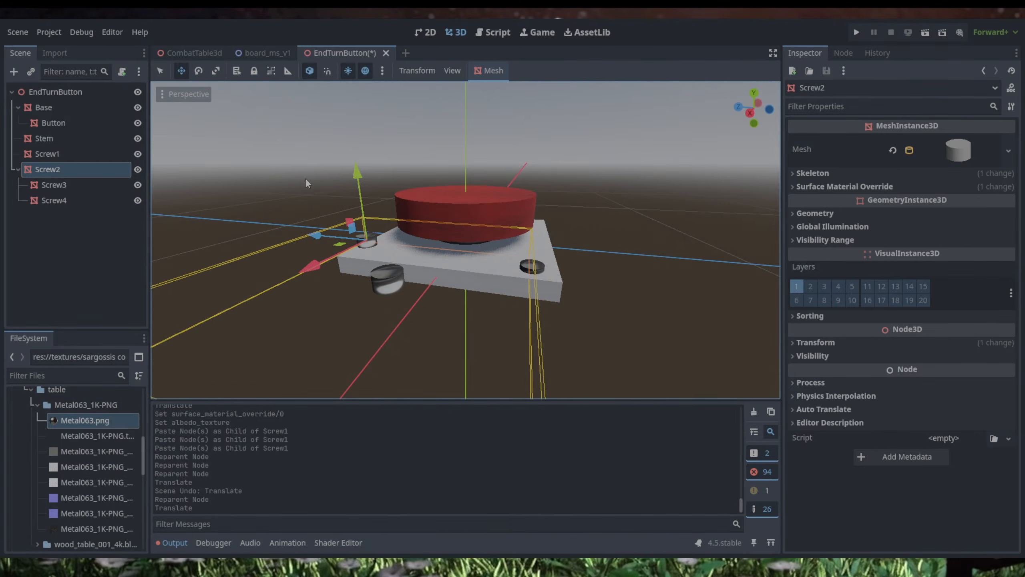
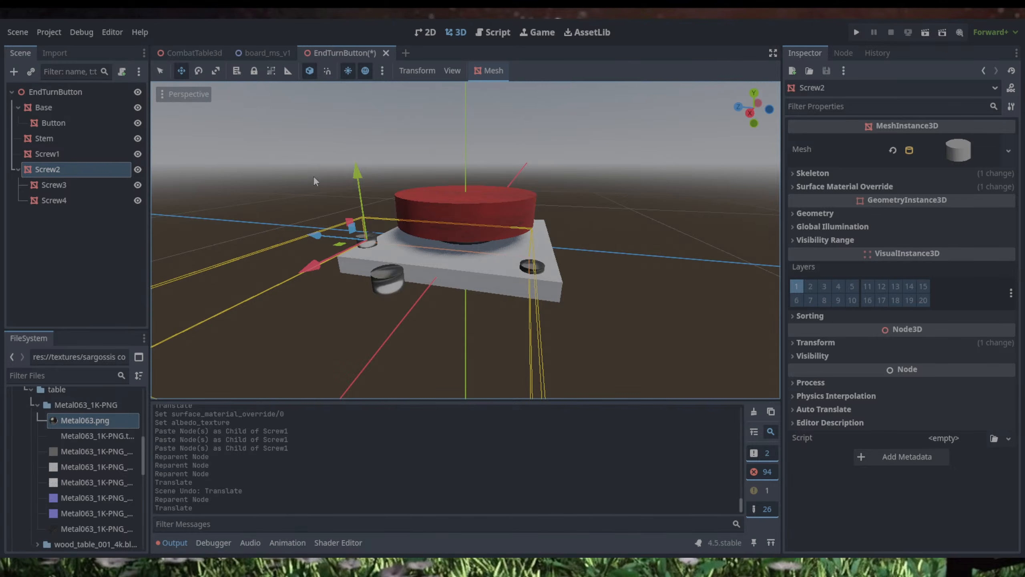
{"action": "middle_click_drag", "start_coordinate": [255, 171], "coordinate": [691, 215]}
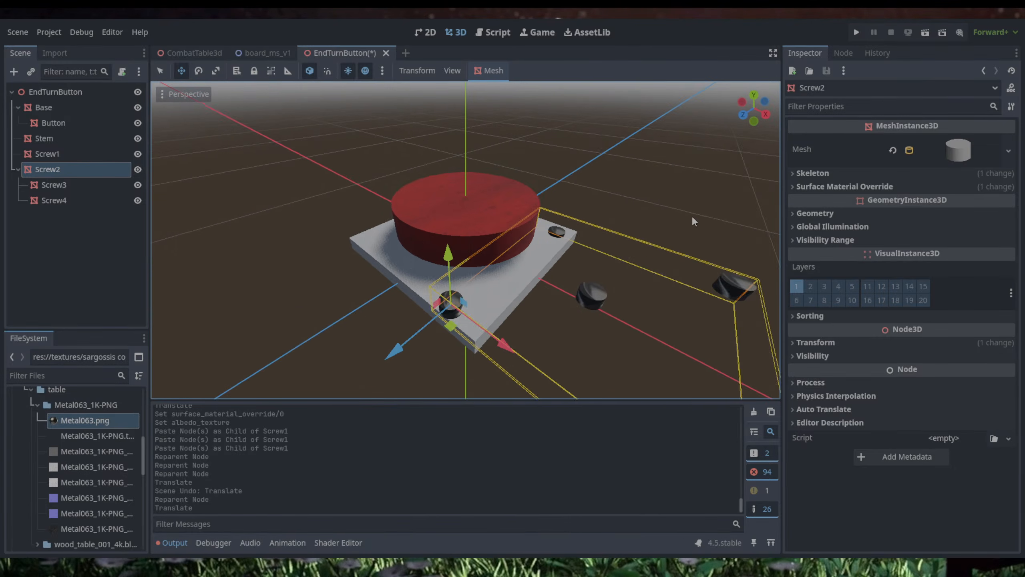
{"action": "scroll", "coordinate": [670, 239], "scroll_direction": "down", "scroll_amount": 2}
{"action": "scroll", "coordinate": [624, 277], "scroll_direction": "up", "scroll_amount": 2}
{"action": "middle_click_drag", "start_coordinate": [625, 277], "coordinate": [618, 221]}
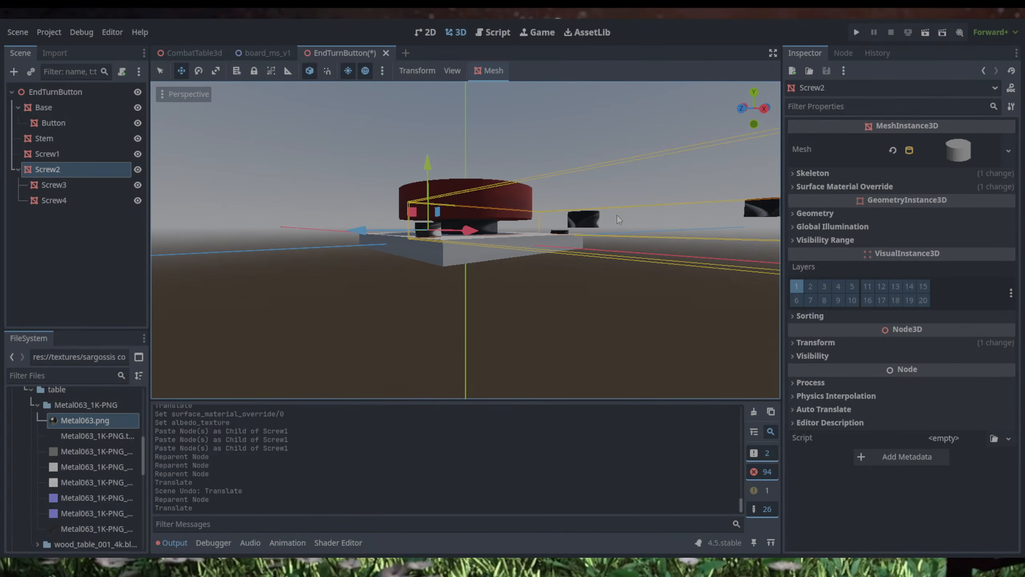
{"action": "middle_click_drag", "start_coordinate": [619, 218], "coordinate": [589, 278]}
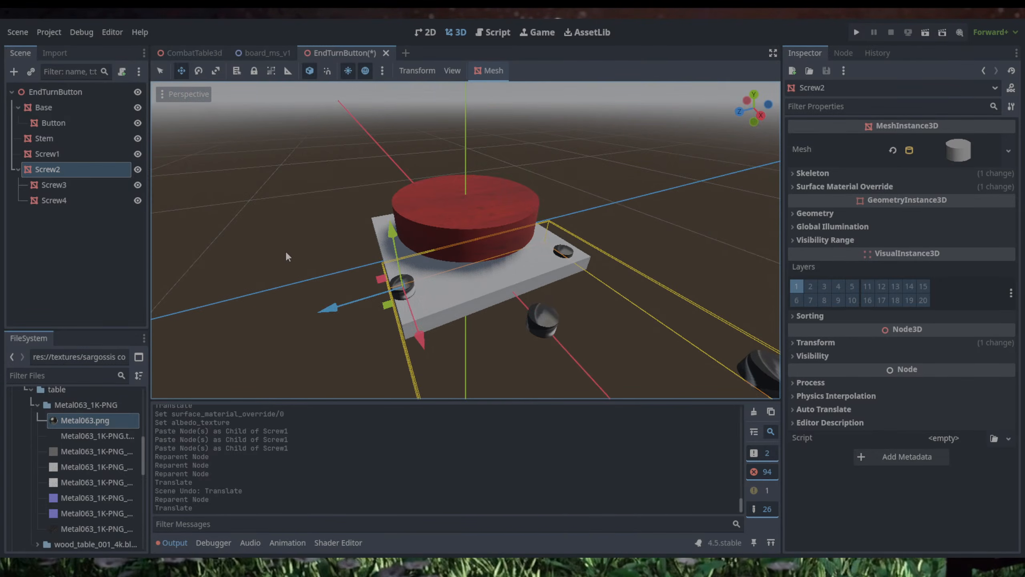
{"action": "key", "text": "ctrl+z"}
{"action": "key", "text": "ctrl+z"}
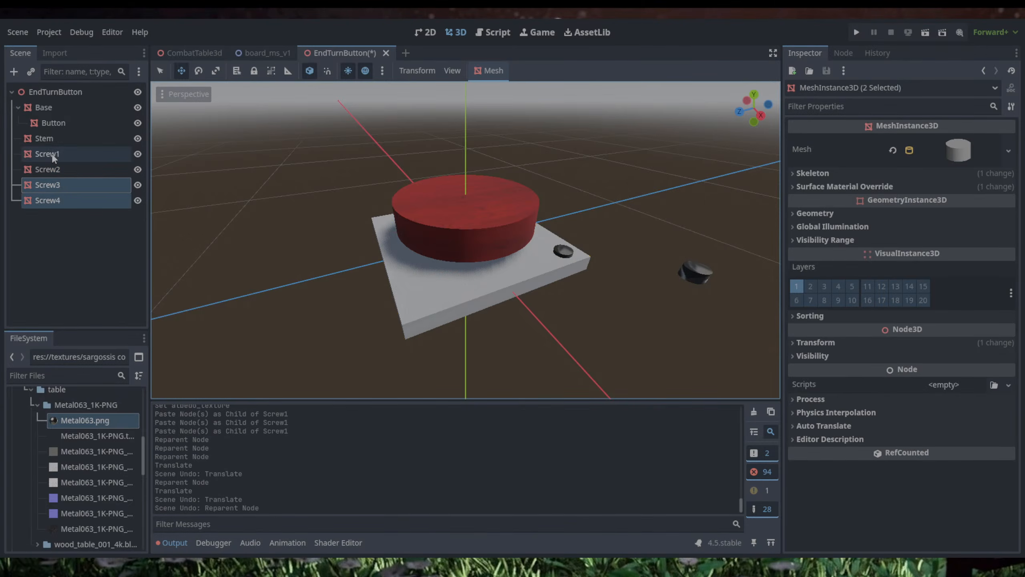
Step: Move Screw2 alone onto the base's +X/+Z corner, aligning it with Screw1 in the top view
{"action": "left_click", "coordinate": [57, 169]}
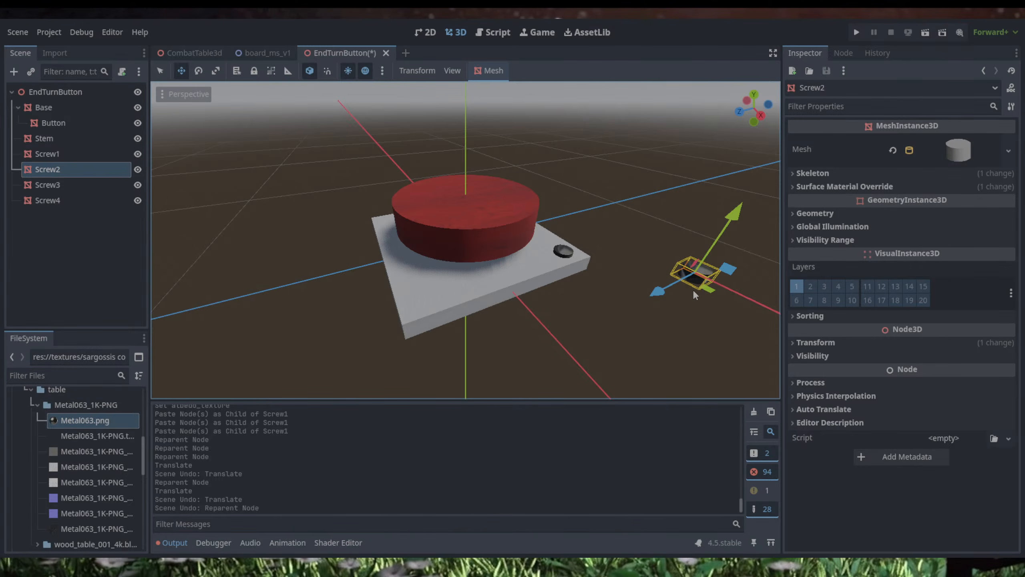
{"action": "left_click_drag", "start_coordinate": [701, 289], "coordinate": [401, 280]}
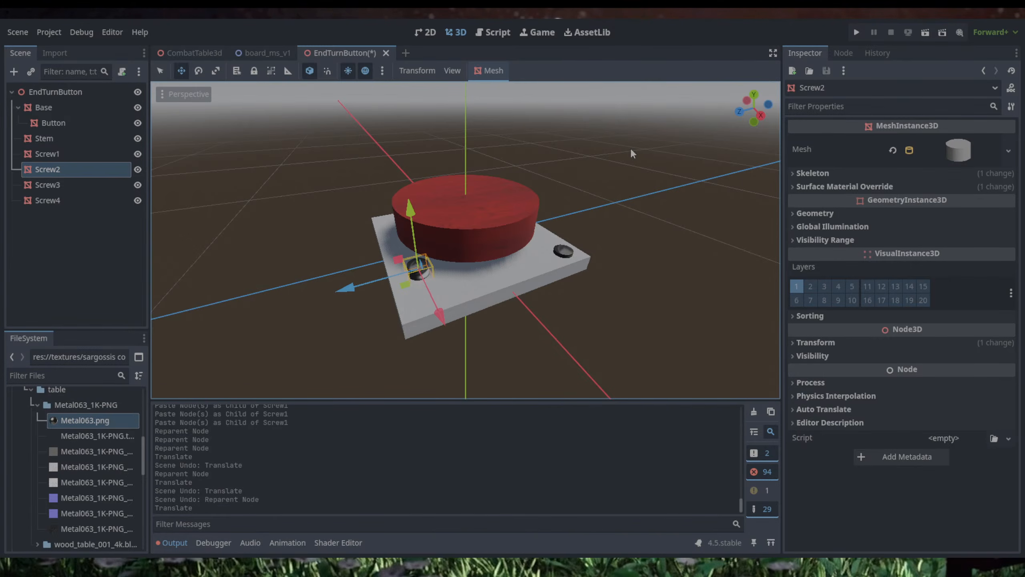
{"action": "left_click", "coordinate": [754, 95]}
{"action": "scroll", "coordinate": [644, 202], "scroll_direction": "down", "scroll_amount": 3}
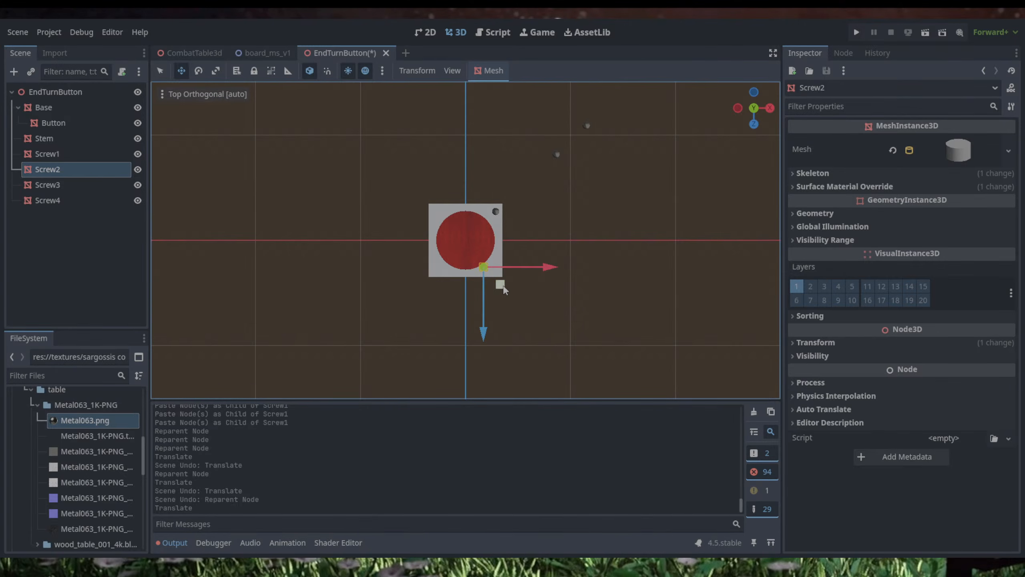
{"action": "left_click_drag", "start_coordinate": [500, 285], "coordinate": [515, 286]}
Step: Position Screw3 at the base's -X/+Z corner and Screw4 at its -X/-Z corner in the top view
{"action": "left_click", "coordinate": [556, 153]}
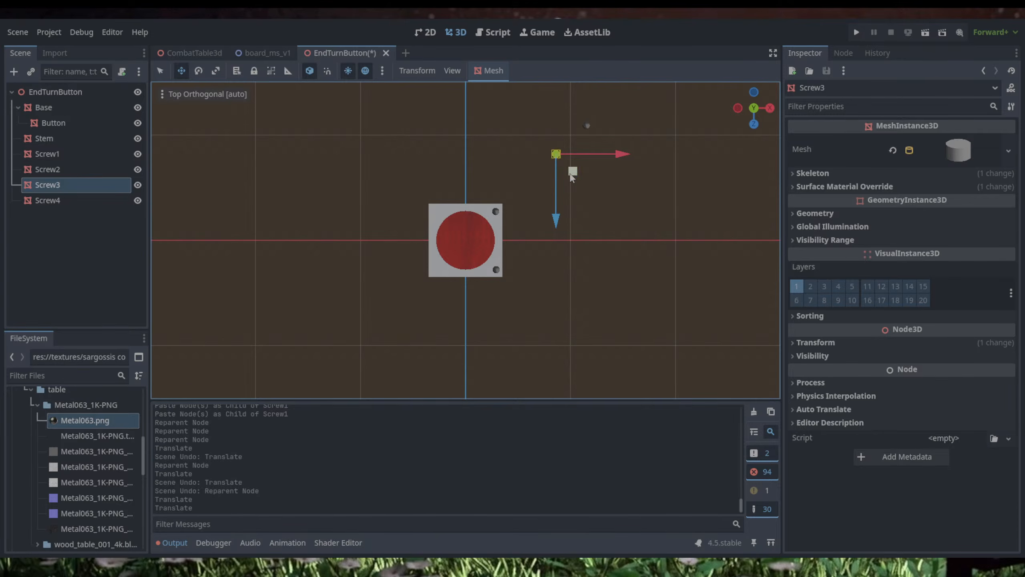
{"action": "left_click_drag", "start_coordinate": [571, 177], "coordinate": [452, 292]}
{"action": "left_click", "coordinate": [587, 125]}
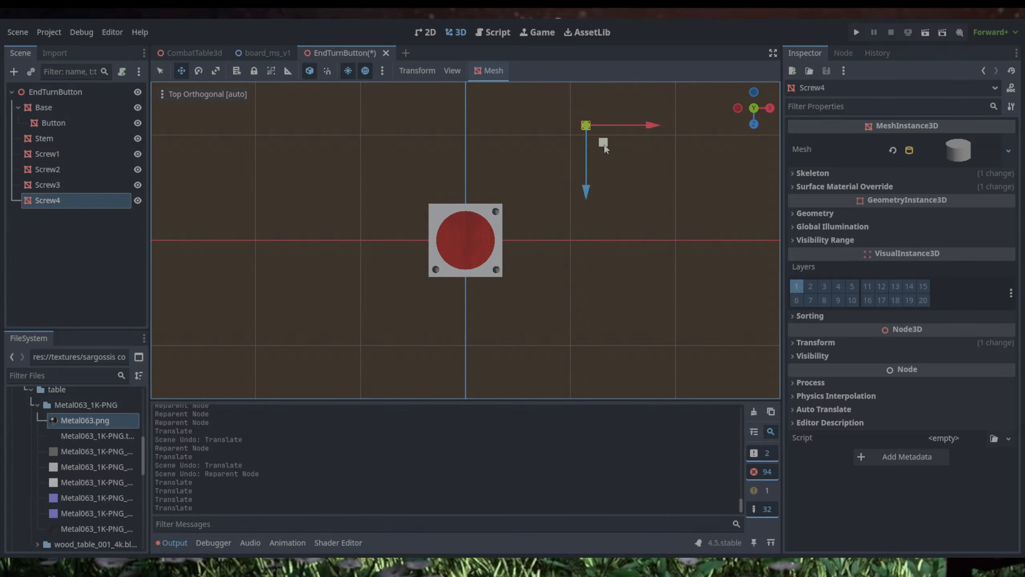
{"action": "left_click_drag", "start_coordinate": [604, 147], "coordinate": [457, 235]}
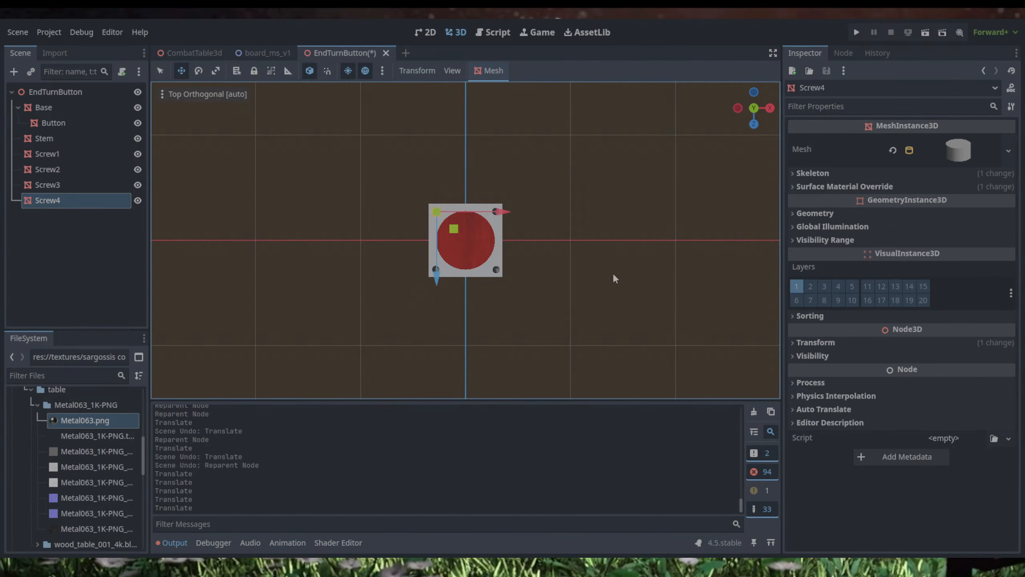
Step: Lower Screw3 along the vertical axis until it sits on the base's top surface
{"action": "middle_click_drag", "start_coordinate": [614, 278], "coordinate": [624, 92]}
{"action": "scroll", "coordinate": [317, 221], "scroll_direction": "up", "scroll_amount": 10}
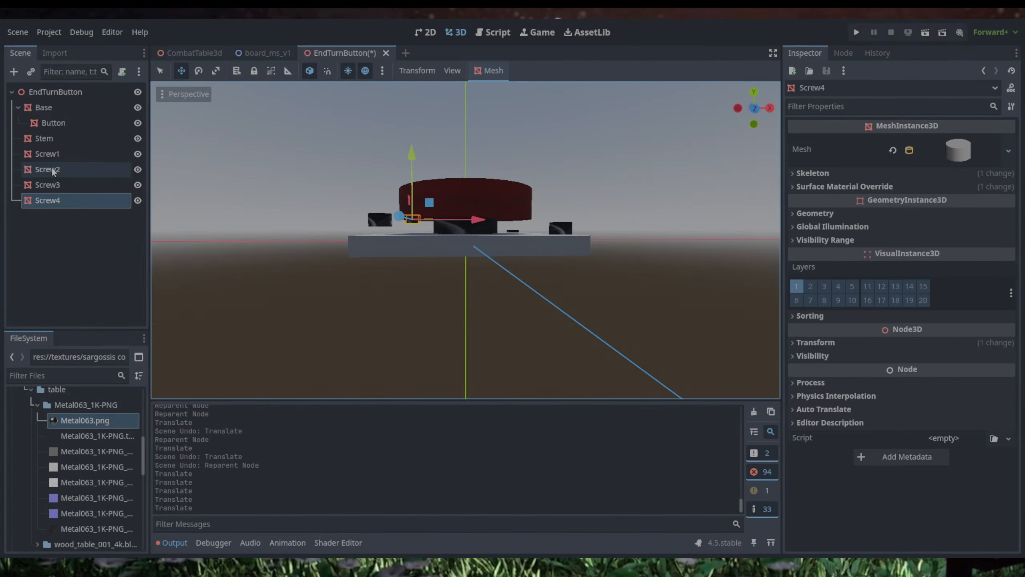
{"action": "left_click", "coordinate": [52, 154]}
{"action": "left_click", "coordinate": [58, 170]}
{"action": "left_click", "coordinate": [60, 179]}
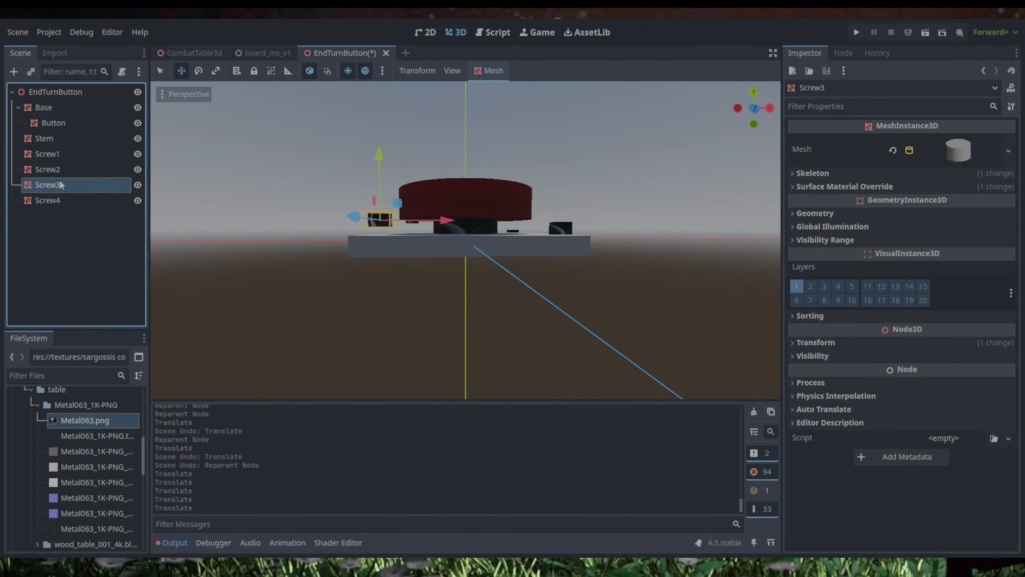
{"action": "left_click_drag", "start_coordinate": [379, 161], "coordinate": [376, 180]}
Step: Lower Screw2 onto the base's top surface and fine-tune its height in the front view
{"action": "left_click", "coordinate": [561, 228]}
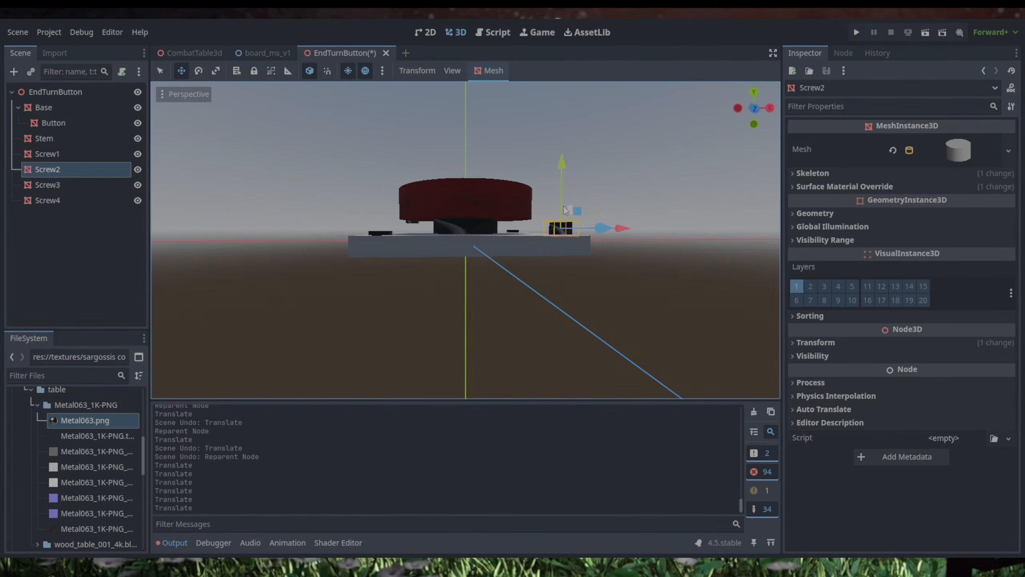
{"action": "left_click_drag", "start_coordinate": [561, 166], "coordinate": [562, 172]}
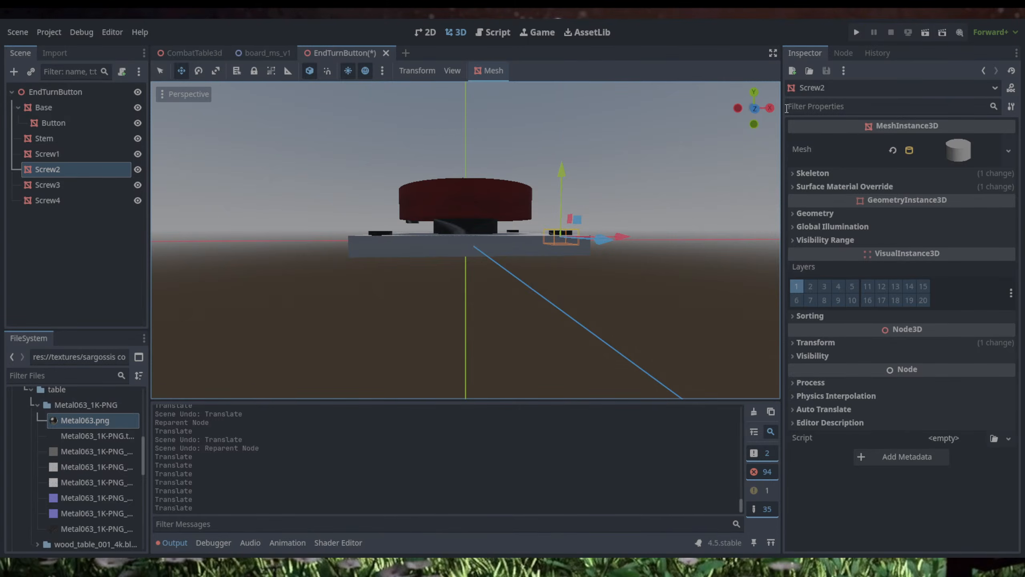
{"action": "left_click", "coordinate": [754, 108]}
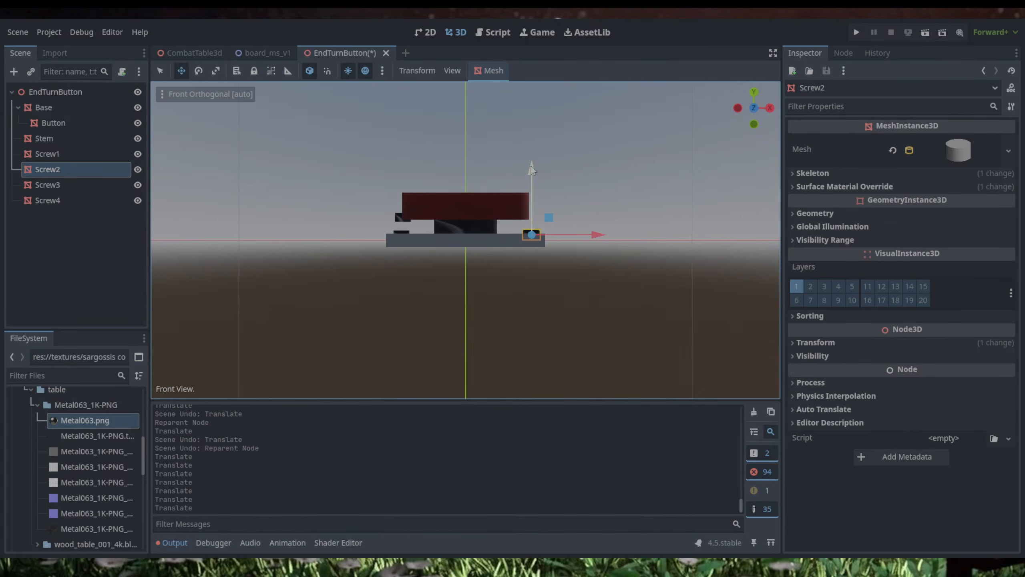
{"action": "left_click_drag", "start_coordinate": [531, 167], "coordinate": [533, 168]}
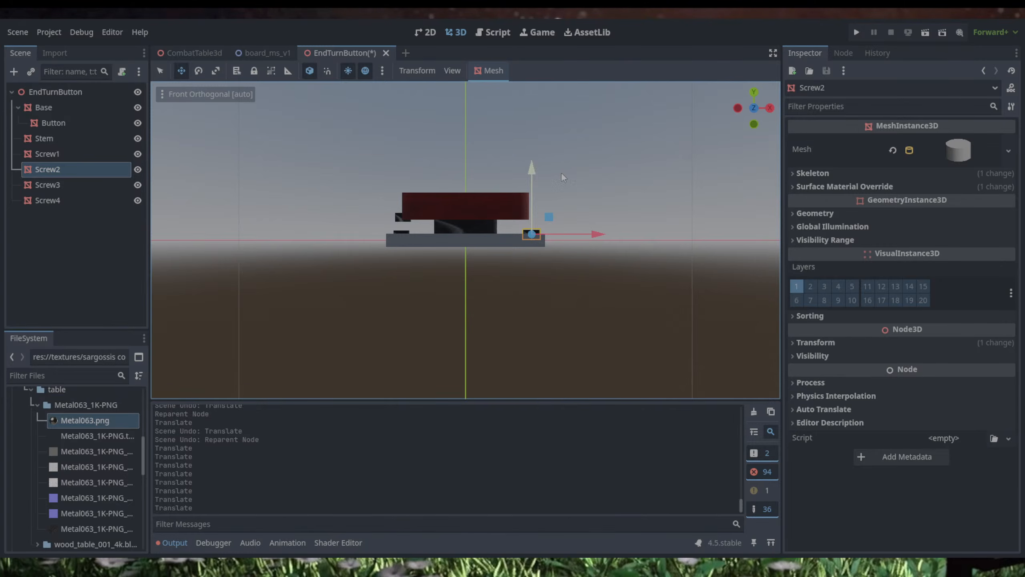
Step: Lower Screw4 onto the base's top surface in the left view and save the EndTurnButton scene
{"action": "left_click", "coordinate": [737, 109]}
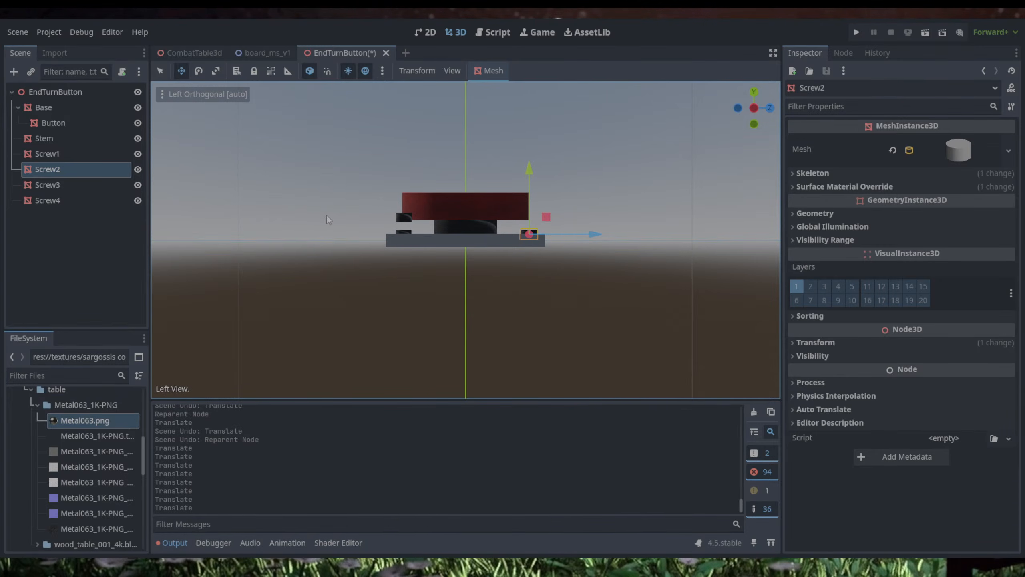
{"action": "left_click", "coordinate": [405, 217]}
{"action": "left_click_drag", "start_coordinate": [406, 149], "coordinate": [406, 169]}
{"action": "middle_click_drag", "start_coordinate": [407, 169], "coordinate": [207, 218]}
{"action": "left_click", "coordinate": [628, 240]}
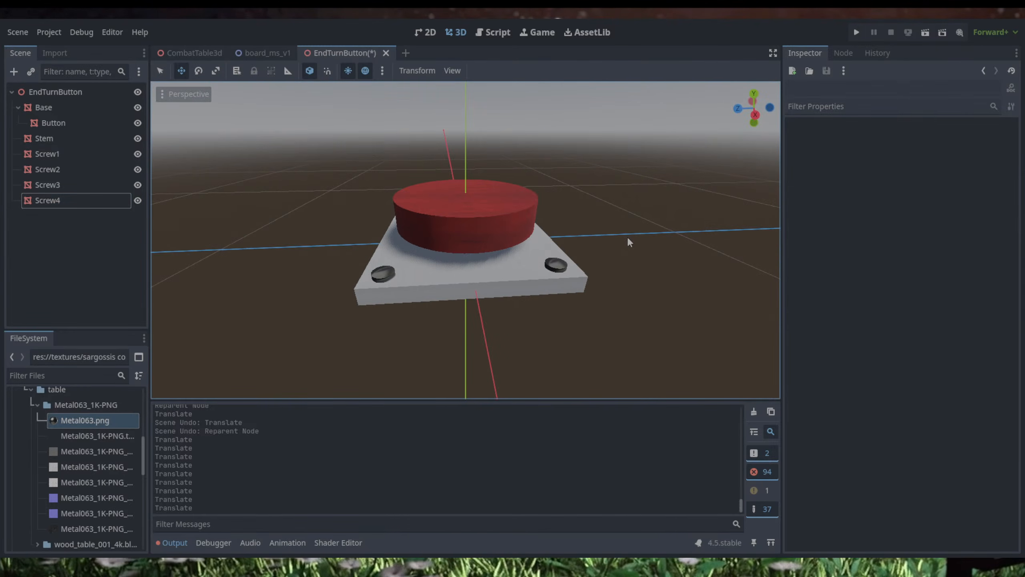
{"action": "key", "text": "ctrl+s"}
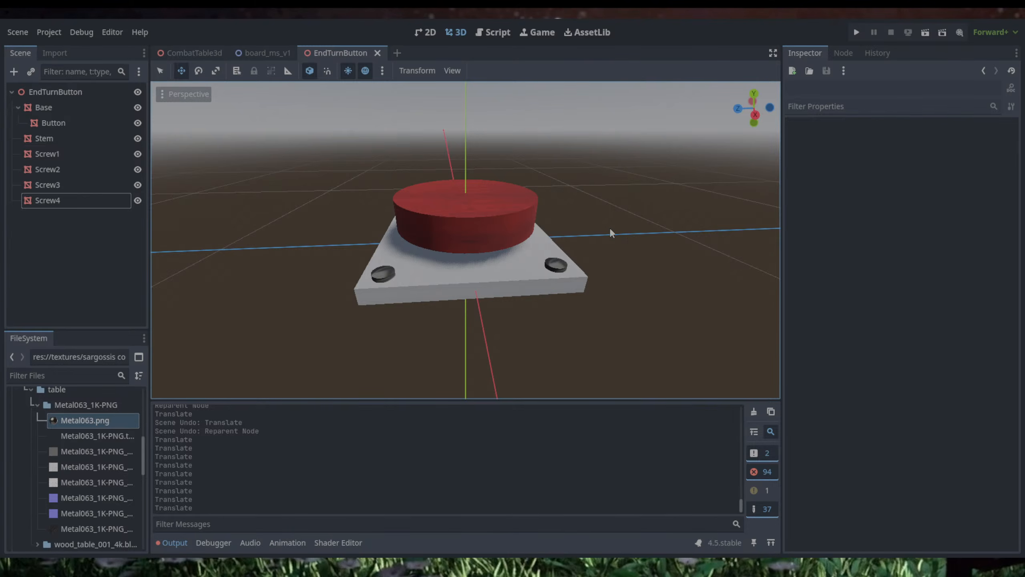